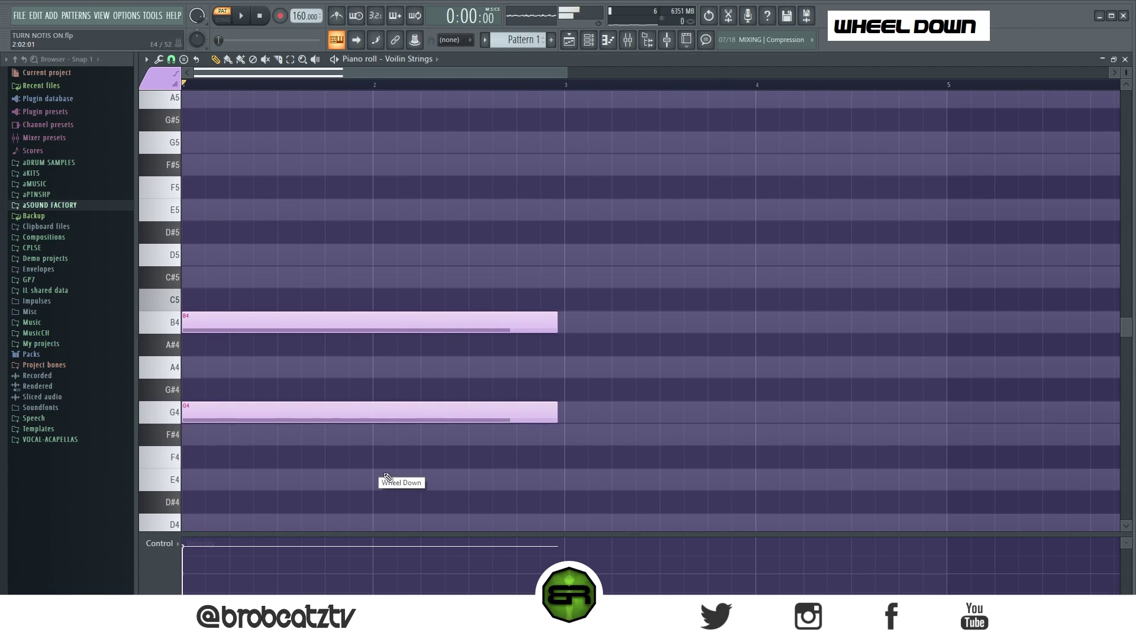
Rebuild the opening chord as two-bar notes on E4, B4 and E5, removing G4, and play it back
click(278, 483)
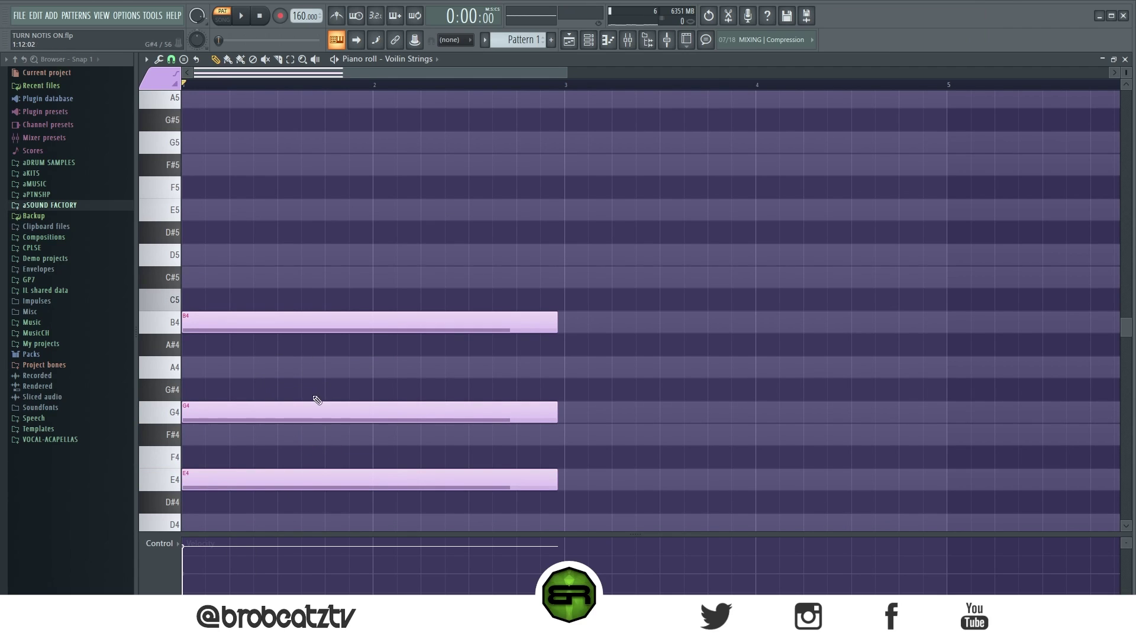
right_click(259, 402)
ctrl+click(260, 476)
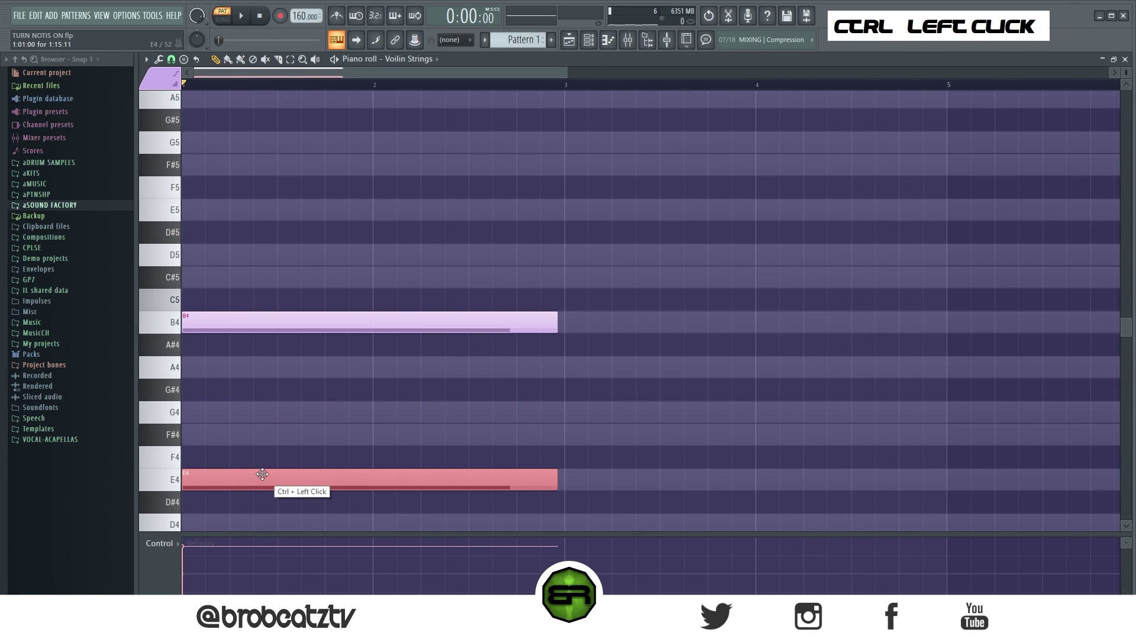
scroll(278, 472, up, 3)
scroll(291, 470, down, 6)
drag(256, 406, 201, 142)
scroll(284, 330, up, 3)
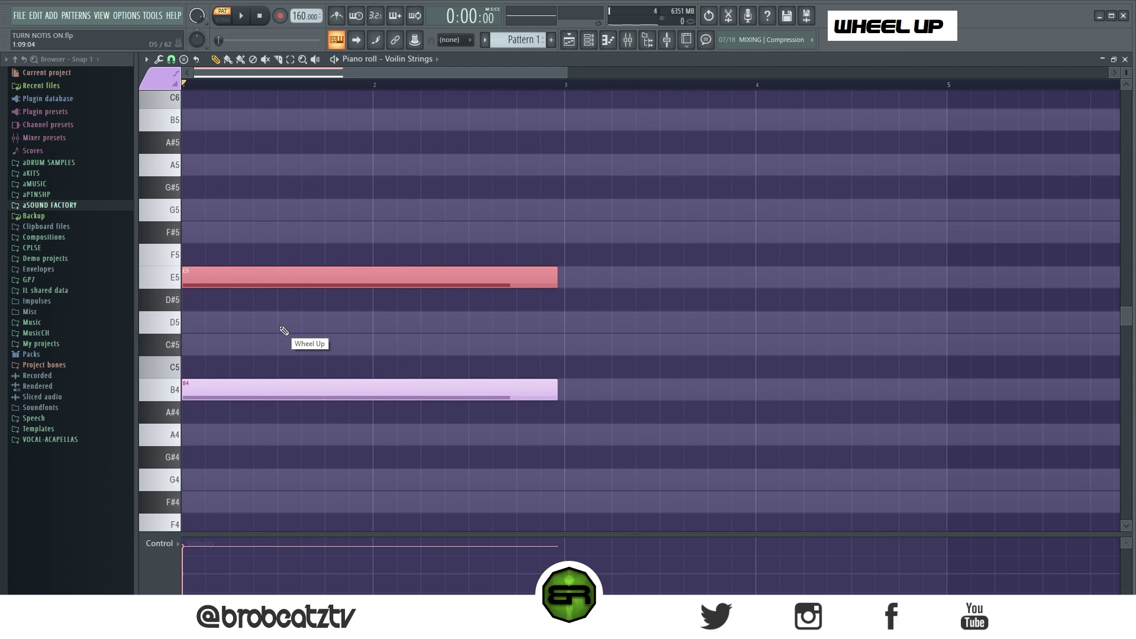
ctrl+click(233, 303)
mouse_move(219, 282)
mouse_down()
mouse_move(160, 303)
mouse_move(186, 555)
mouse_move(198, 454)
mouse_move(199, 480)
mouse_up()
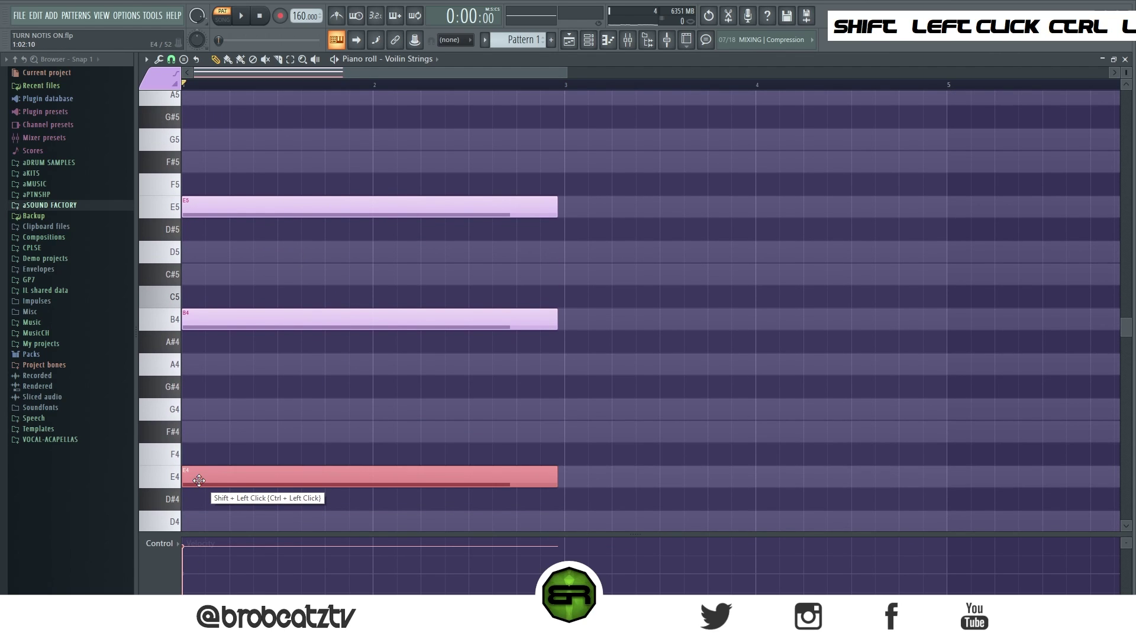
key(space)
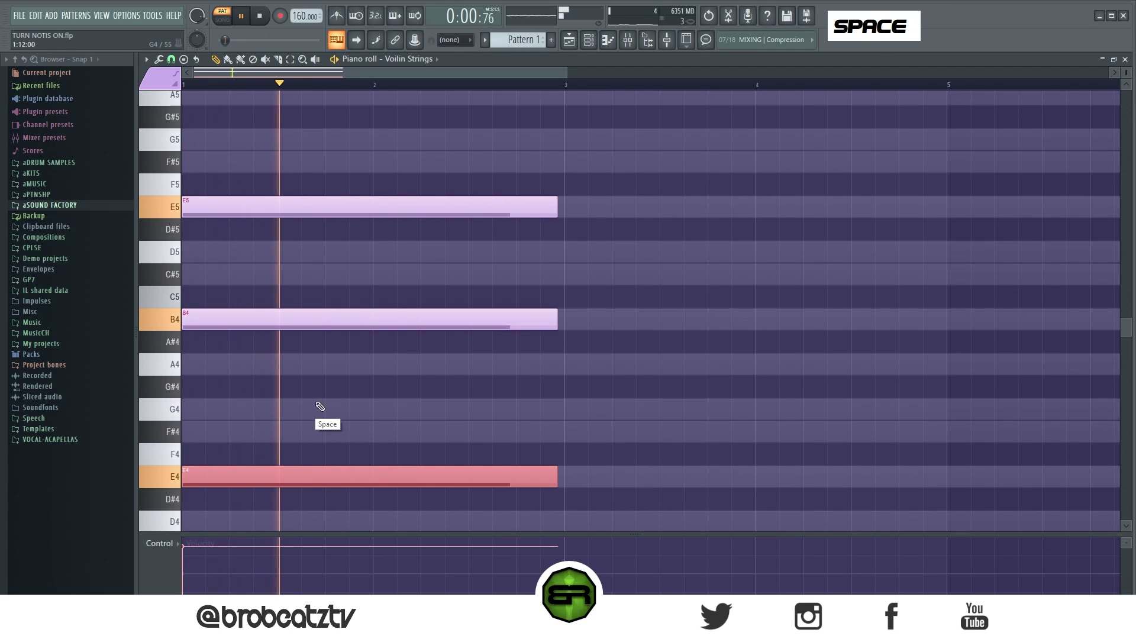
key(space)
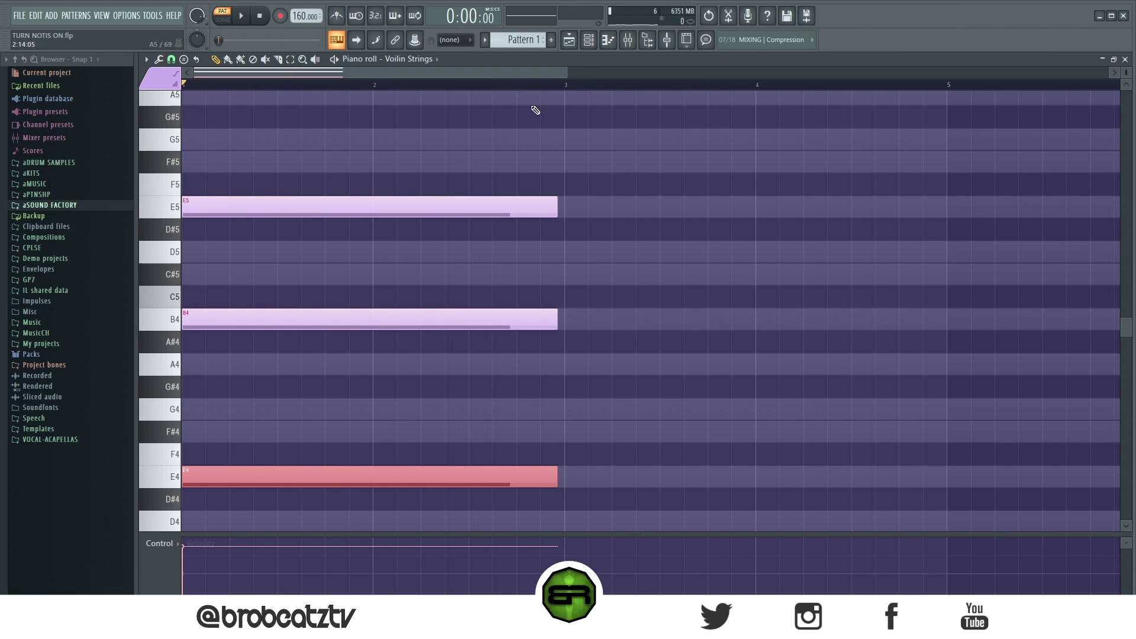
Duplicate the whole chord into bars 3 and 4
key(ctrl+a)
shift+drag(299, 207, 646, 197)
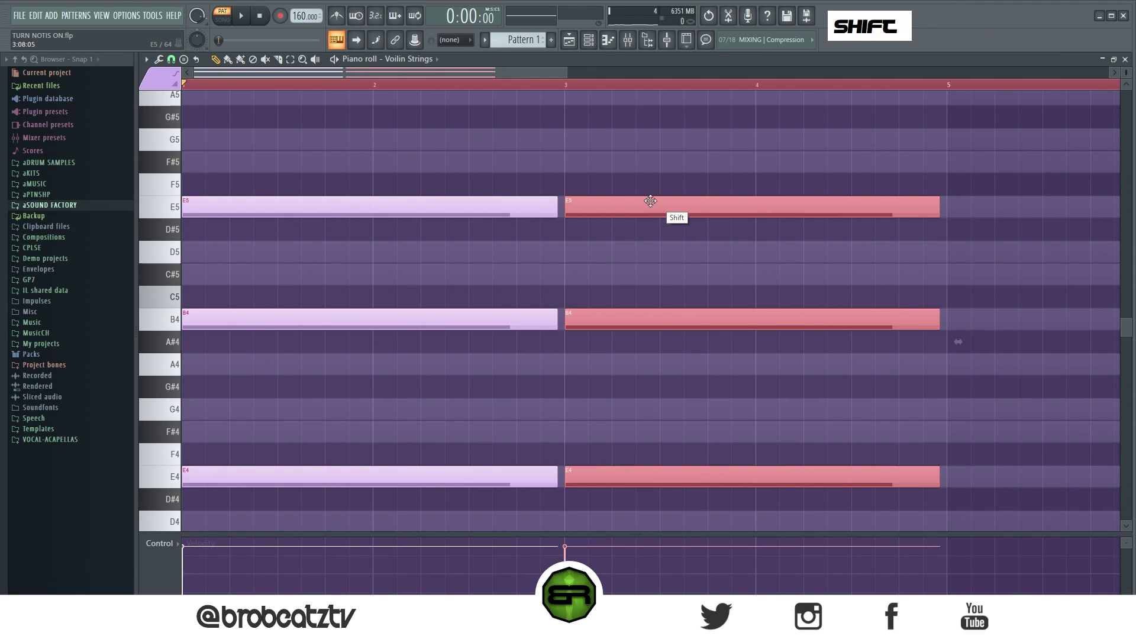
right_click(464, 183)
scroll(385, 272, up, 3)
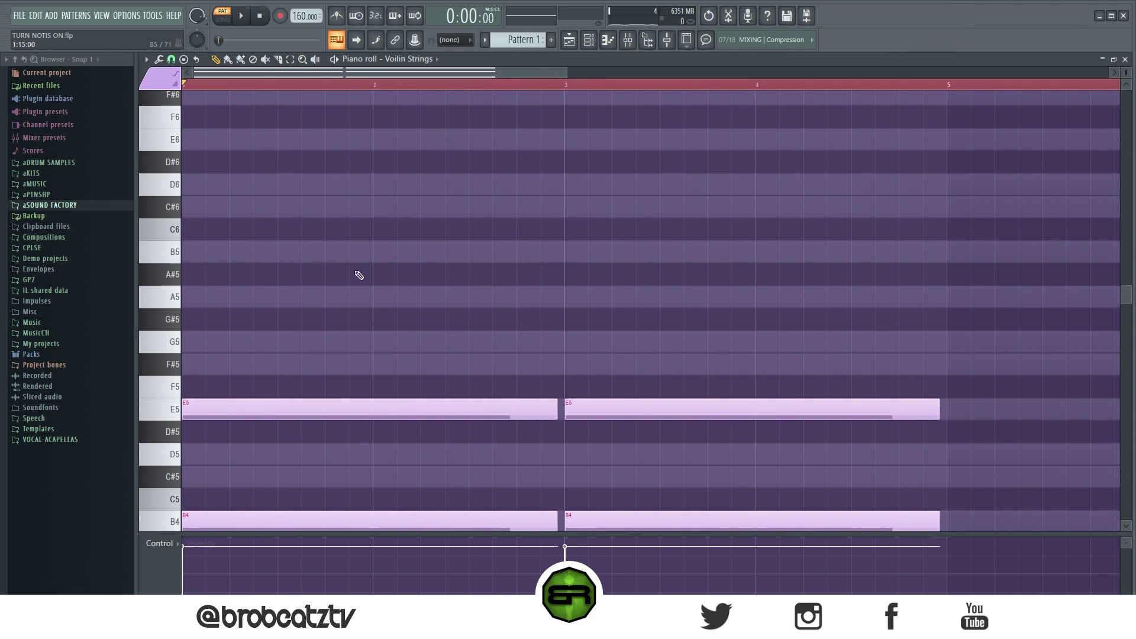
scroll(314, 402, down, 3)
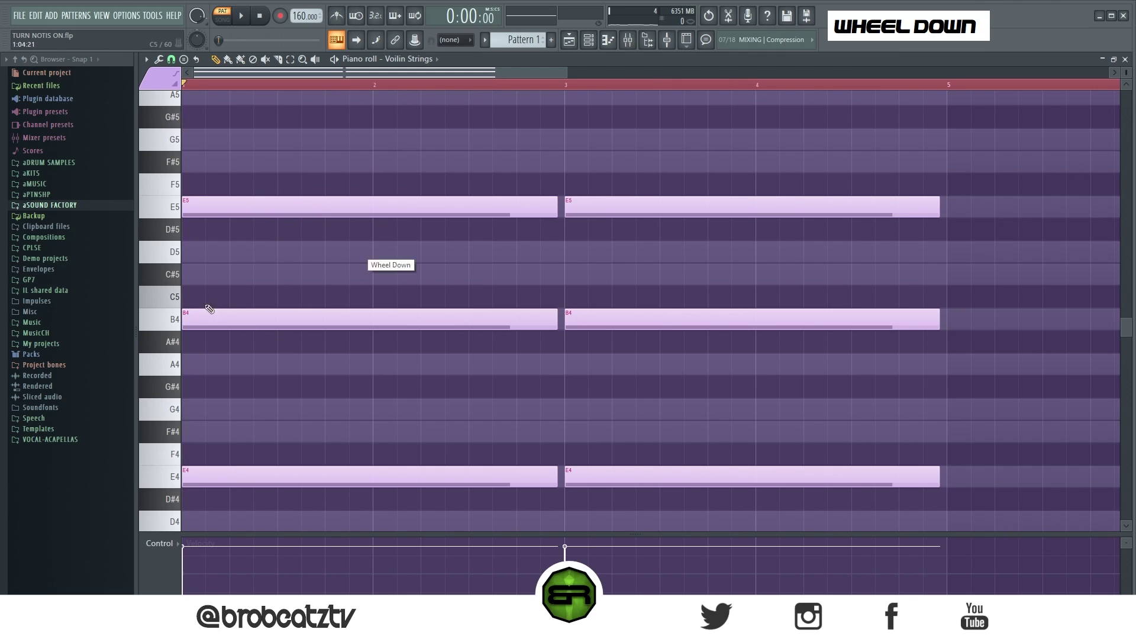
Copy the first chord's B4 and E5 notes one octave up to B5 and E6
drag(210, 174, 417, 352)
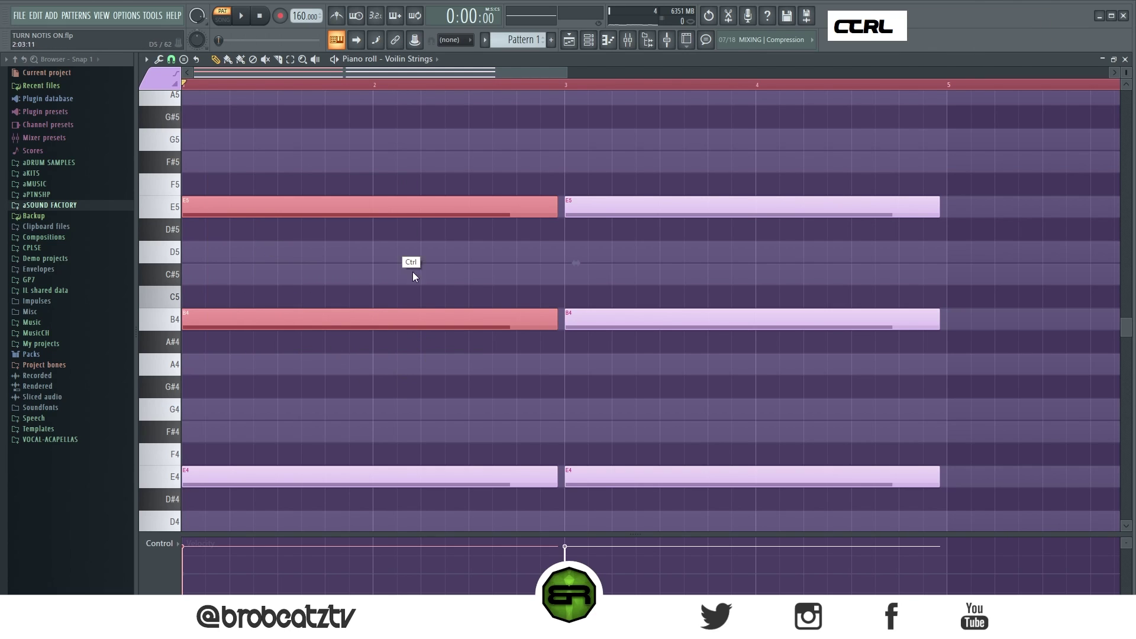
right_click(190, 271)
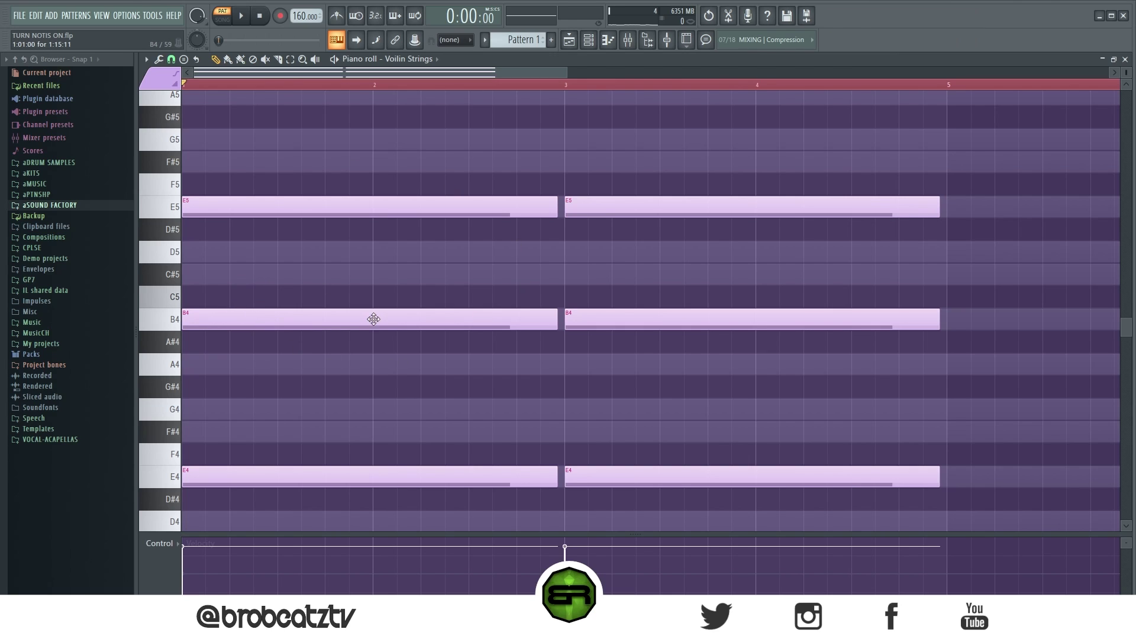
scroll(368, 319, up, 3)
drag(248, 310, 397, 460)
shift+click(263, 476)
right_click(288, 468)
drag(241, 310, 330, 498)
drag(229, 451, 216, 164)
scroll(248, 245, up, 4)
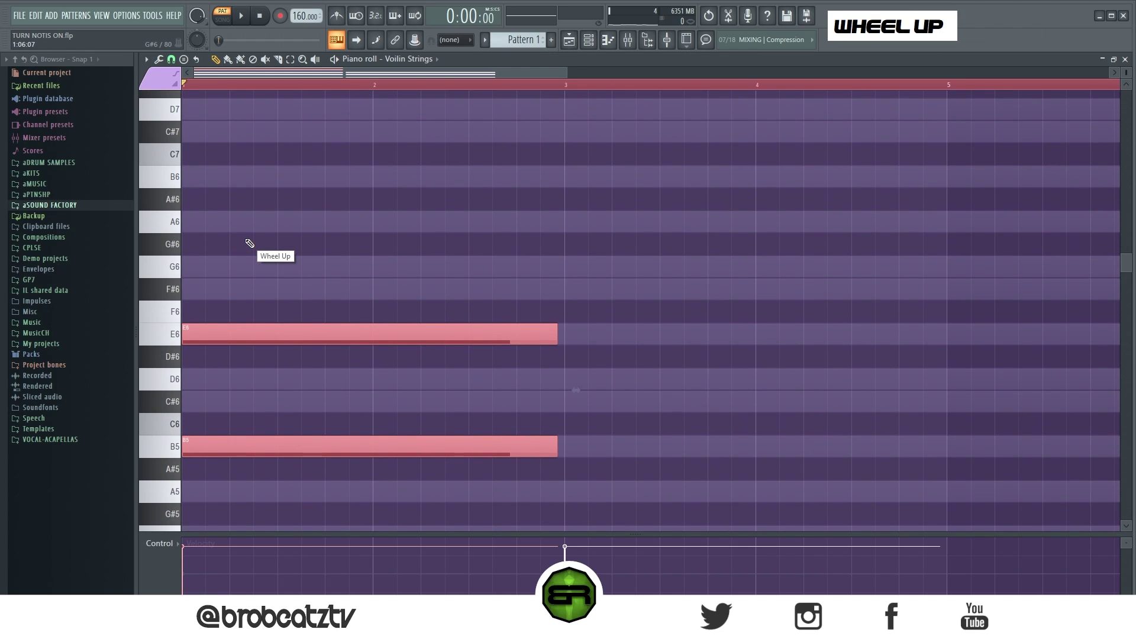
right_click(260, 260)
Copy the B5 note one octave up to B6
scroll(220, 243, down, 1)
ctrl+click(226, 381)
drag(226, 382, 201, 113)
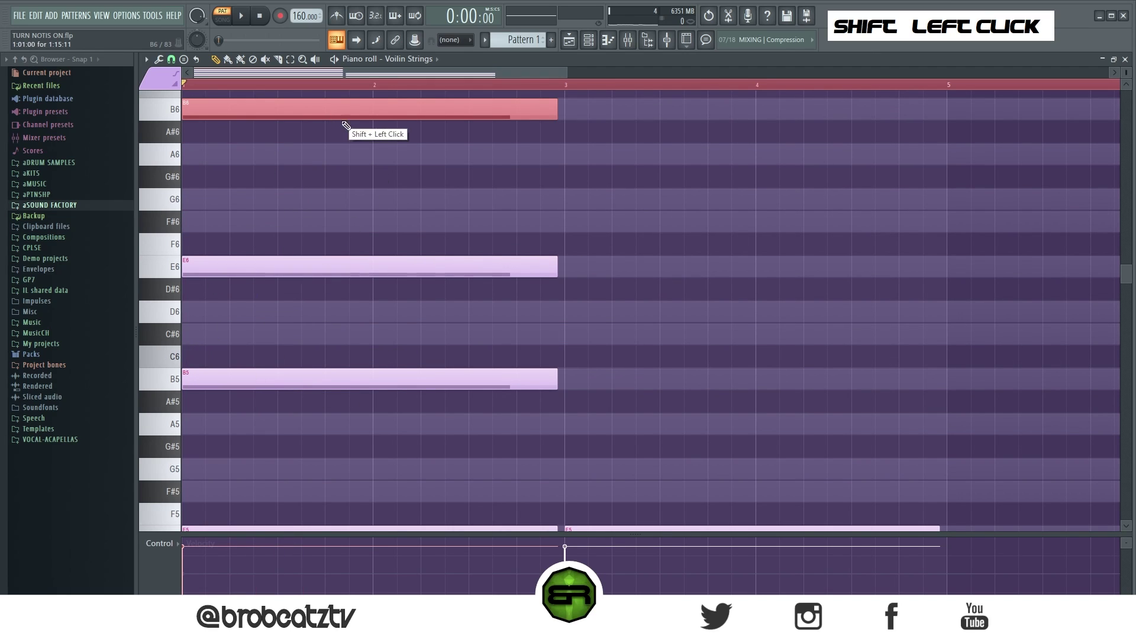
Shorten the upper notes, placing B5 on beat 2 of bar 1, B6 at the end of bar 1 and E6 at the end of bar 2
ctrl+click(477, 273)
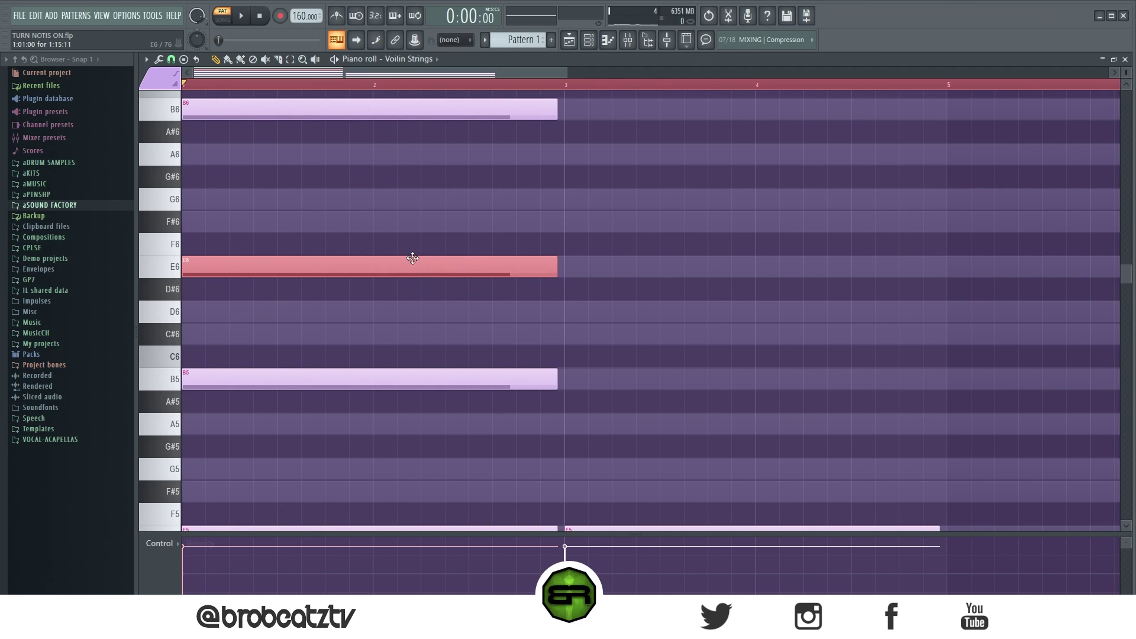
drag(556, 385, 189, 383)
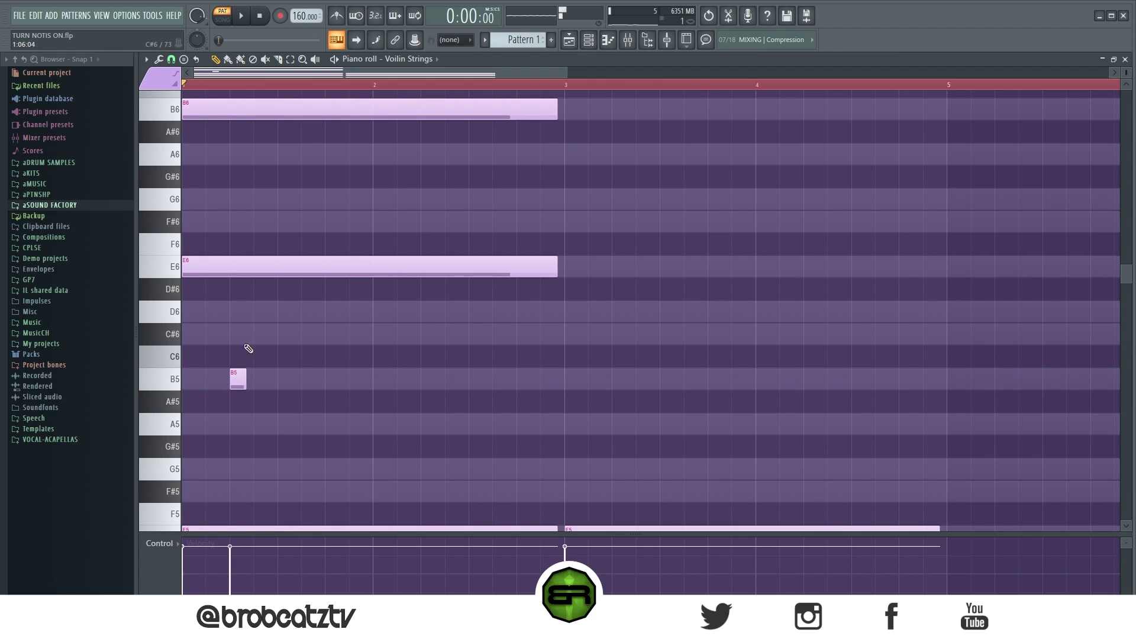
drag(319, 272, 669, 267)
drag(898, 274, 561, 287)
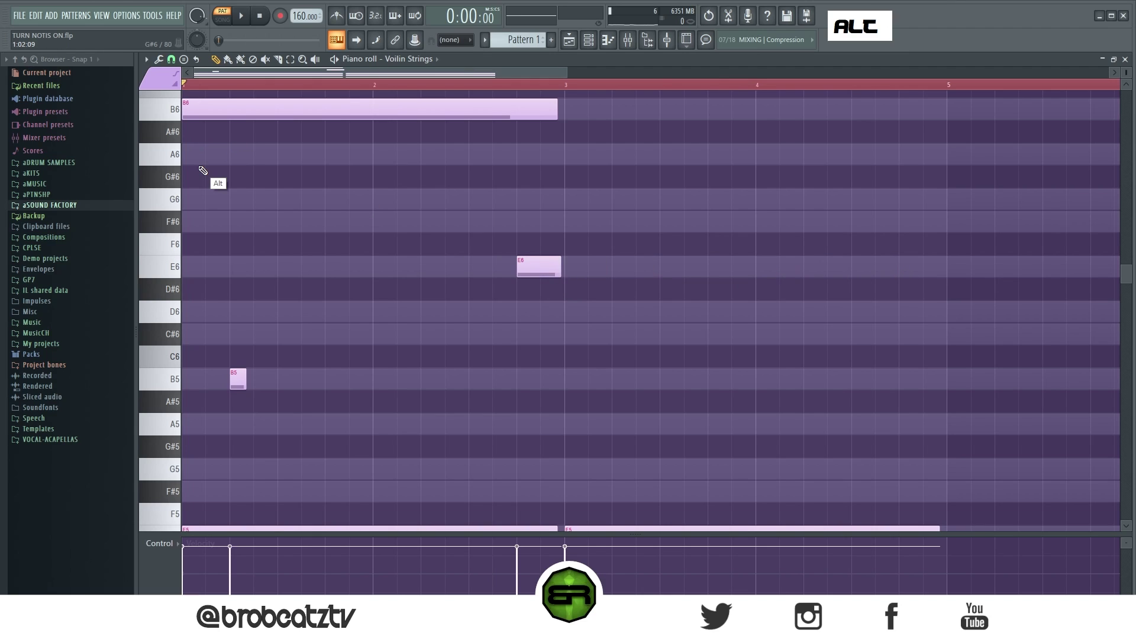
drag(241, 114, 398, 111)
drag(723, 112, 393, 119)
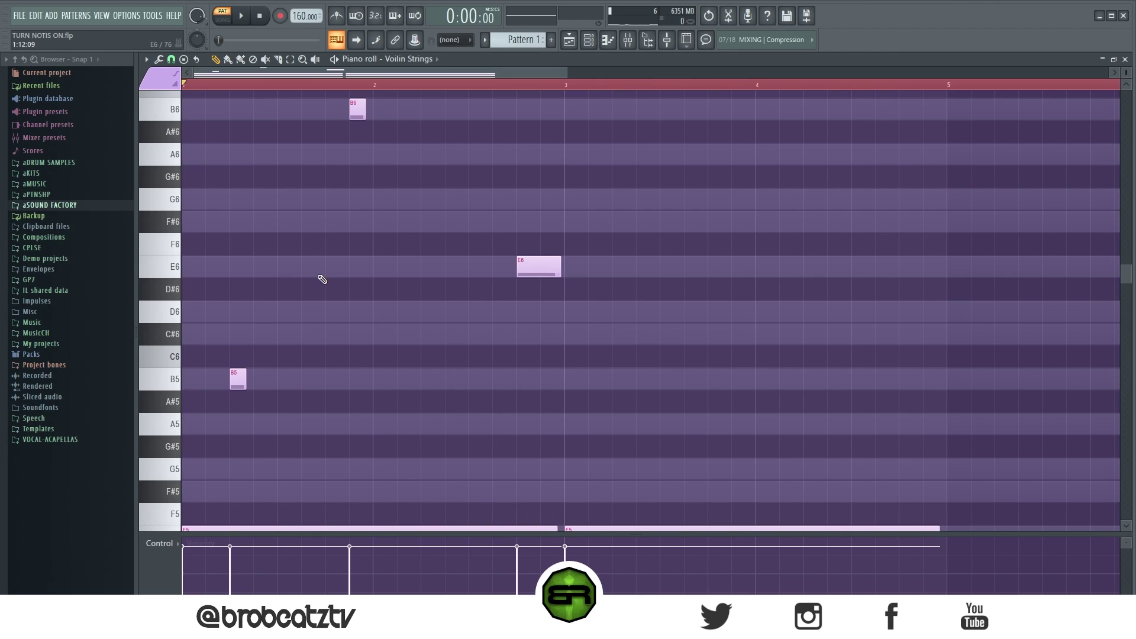
Fill in the melody with short rising notes E6, F#6, G6, A6 and falling notes A6, G6, F#6, and play it back
click(254, 267)
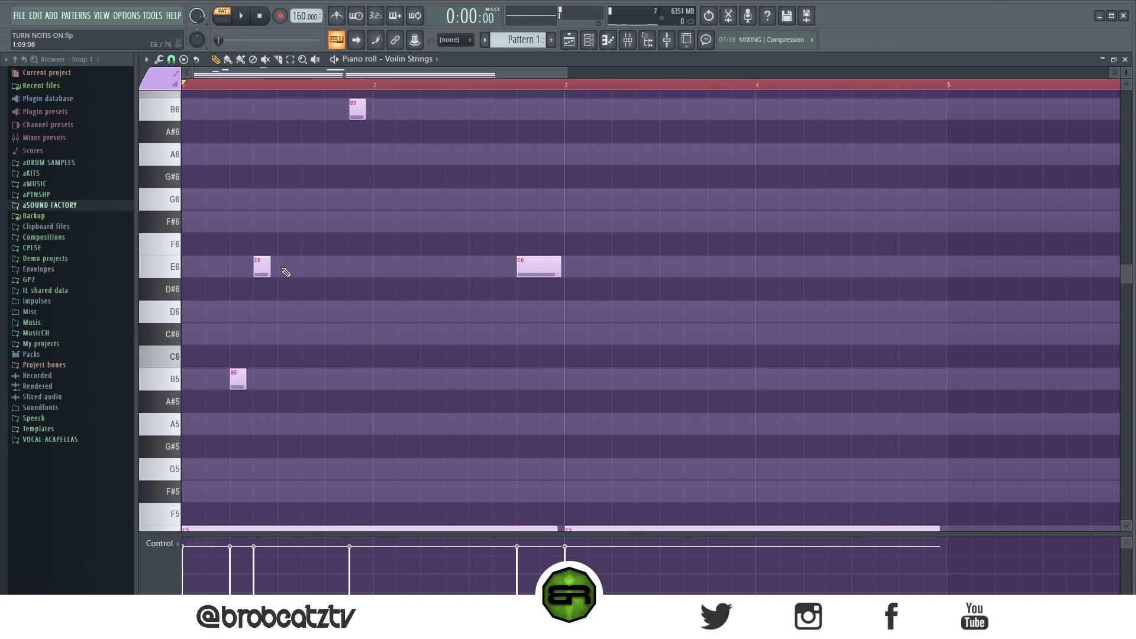
click(279, 223)
click(303, 200)
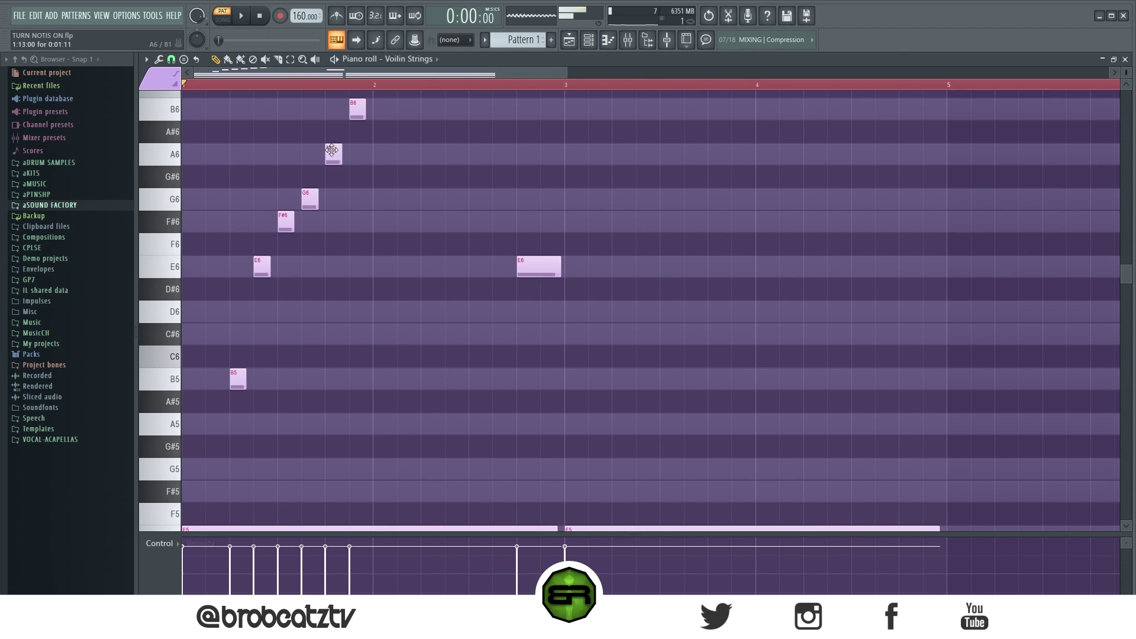
click(422, 200)
click(470, 222)
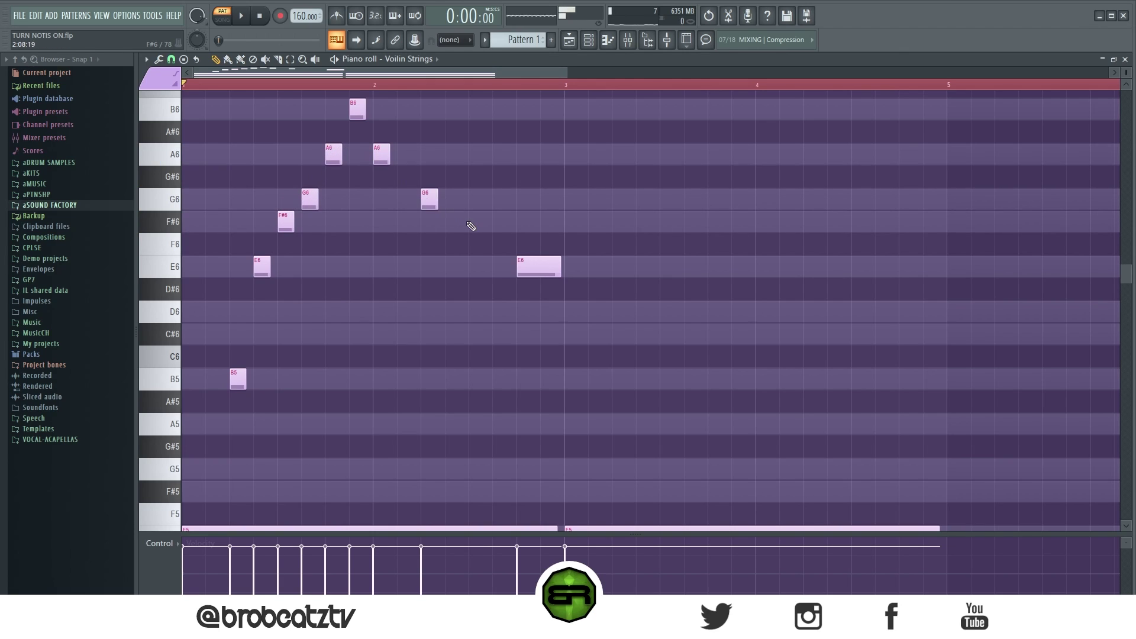
key(space)
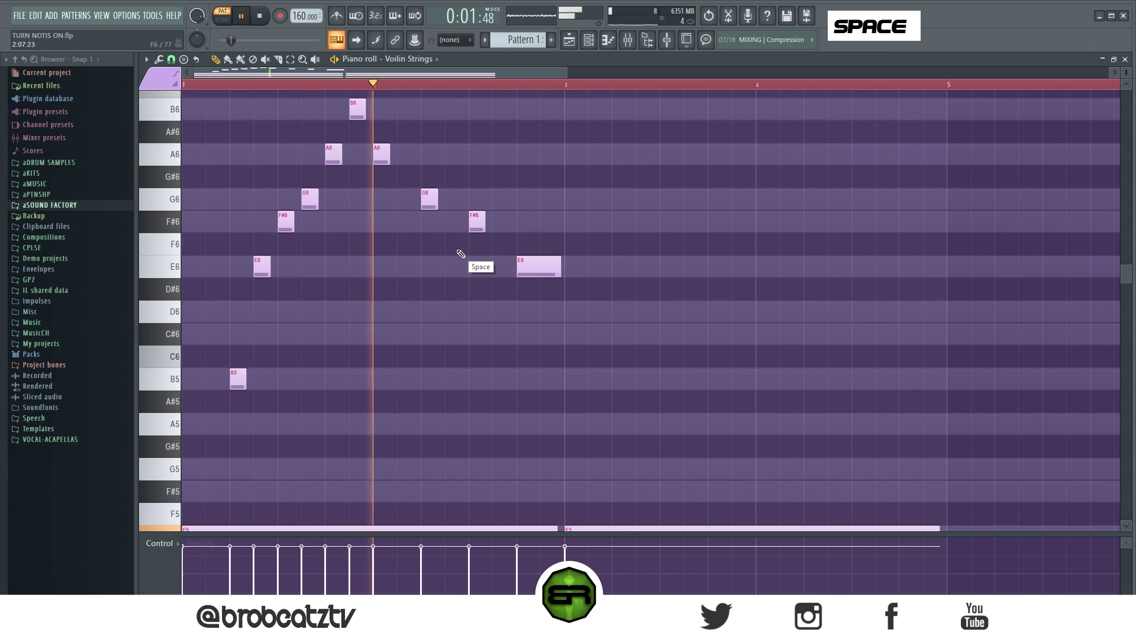
key(space)
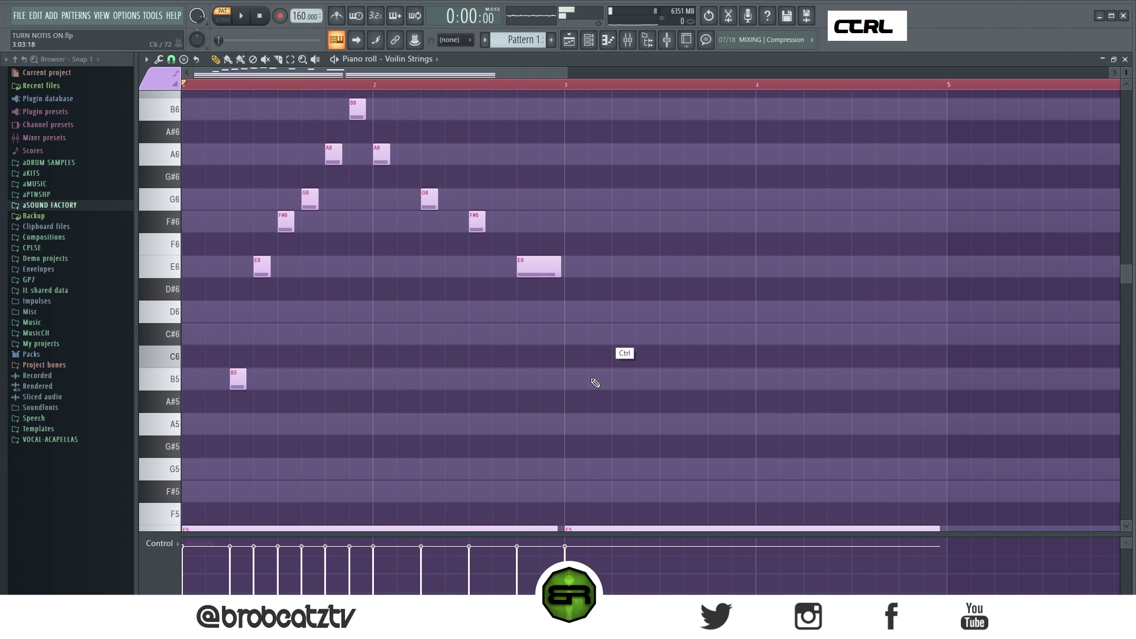
Duplicate the two-bar melody above the second chord in bars 3 and 4
drag(582, 399, 62, 6)
scroll(242, 386, down, 2)
scroll(245, 389, down, 3)
drag(237, 362, 620, 362)
right_click(474, 349)
ctrl+right_click(473, 350)
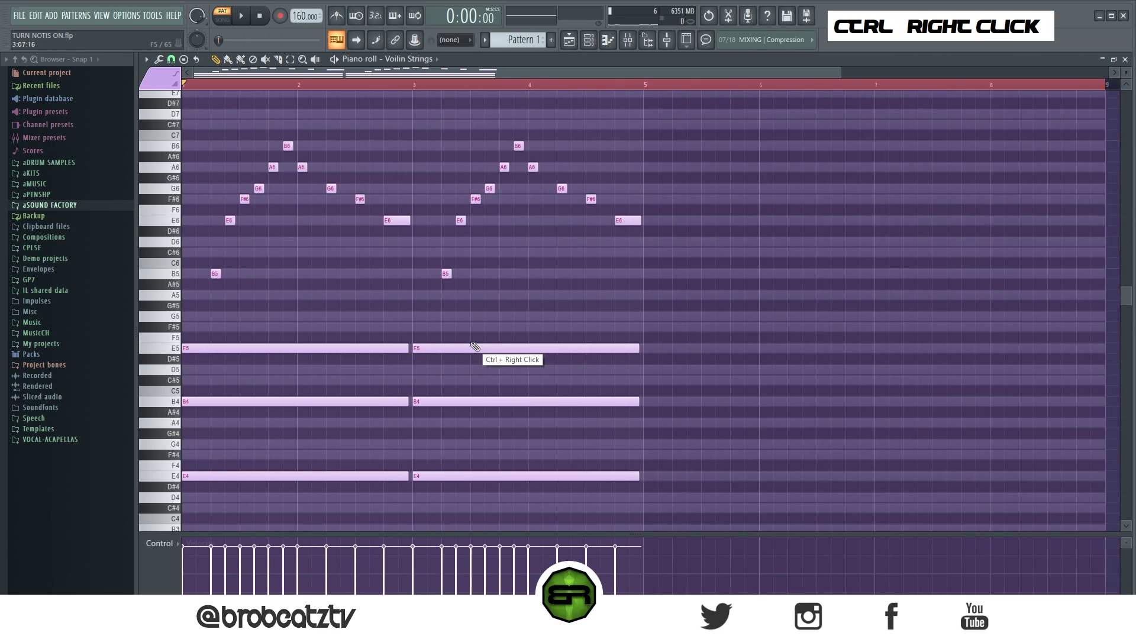
Lower the velocity of all notes in the four bars slightly while listening to the pattern
key(ctrl+a)
scroll(475, 346, down, 2)
scroll(475, 346, down, 3)
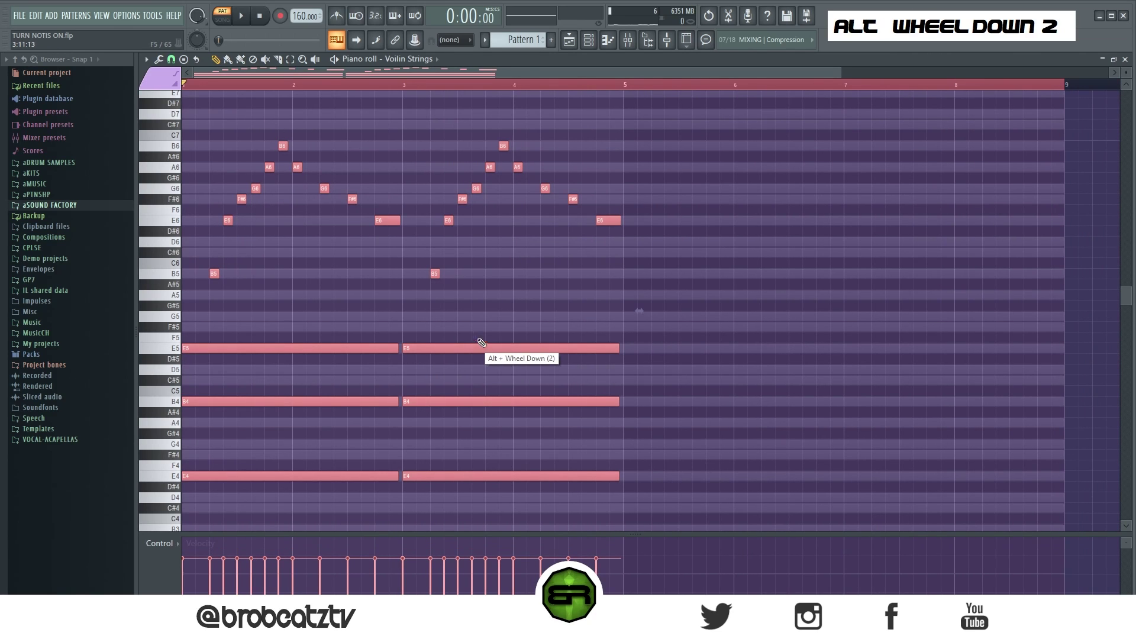
key(space)
scroll(520, 303, up, 2)
right_click(521, 305)
key(ctrl+a)
right_click(533, 293)
scroll(543, 282, down, 2)
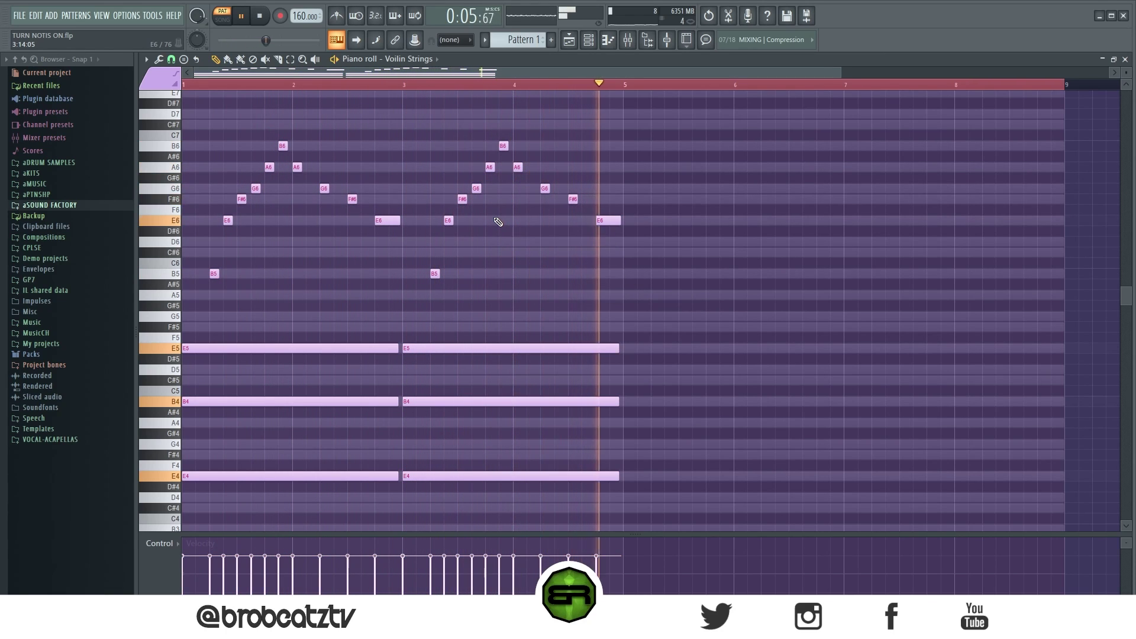
key(space)
Duplicate all notes of the four-bar phrase into bars 5 to 8
key(ctrl+a)
drag(223, 348, 665, 333)
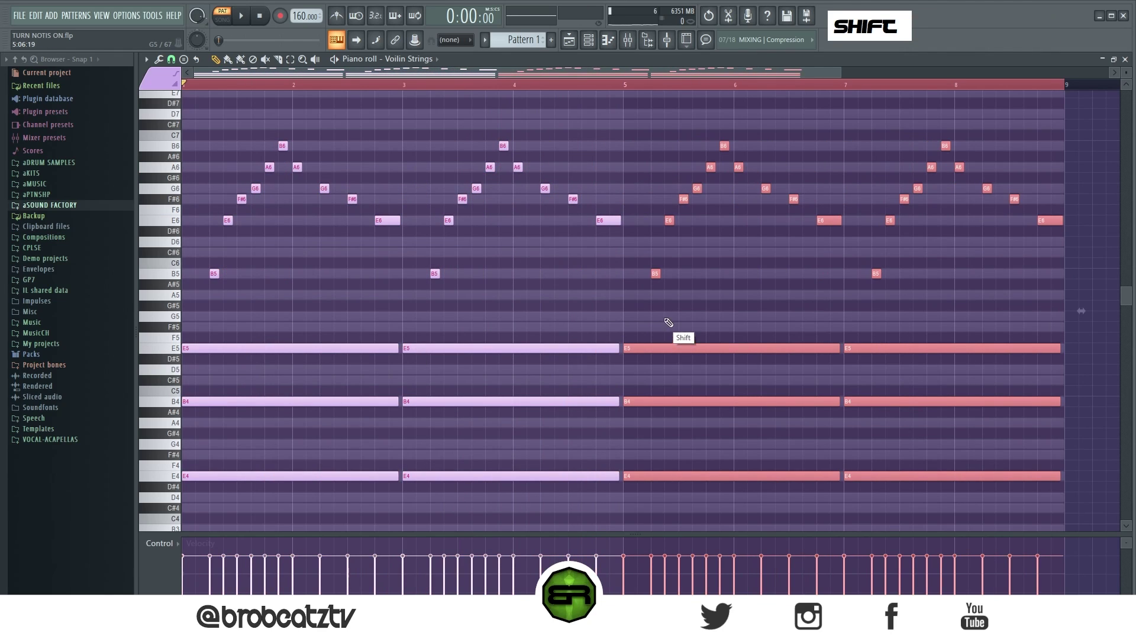
scroll(667, 321, down, 1)
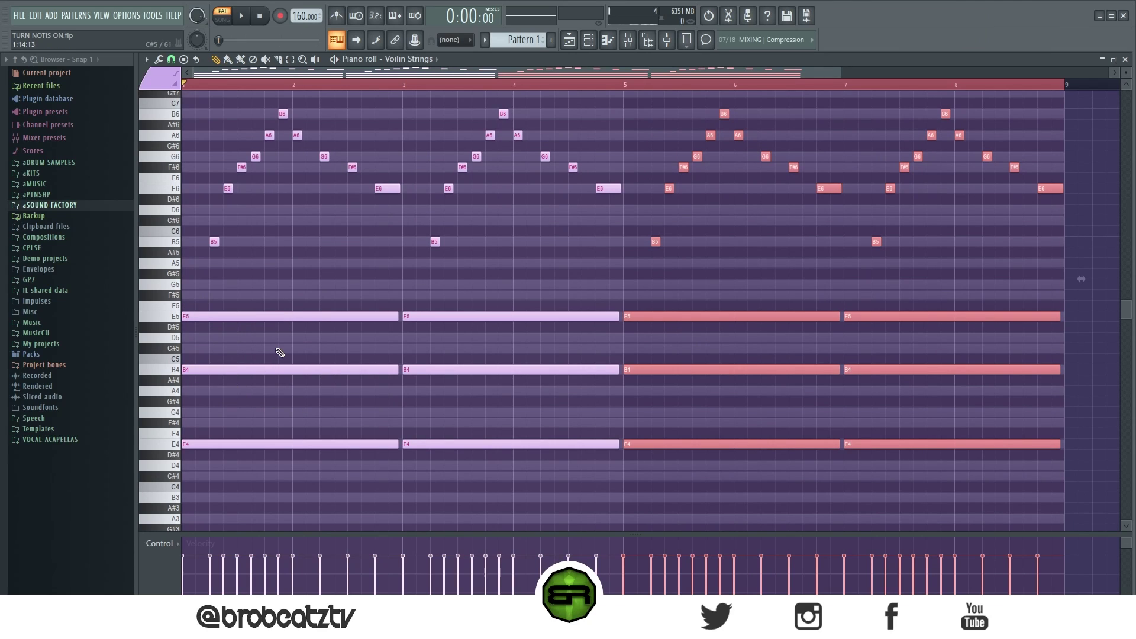
key(shift+Down)
key(shift+Down)
key(shift+Up)
key(shift+Up)
key(shift+Up)
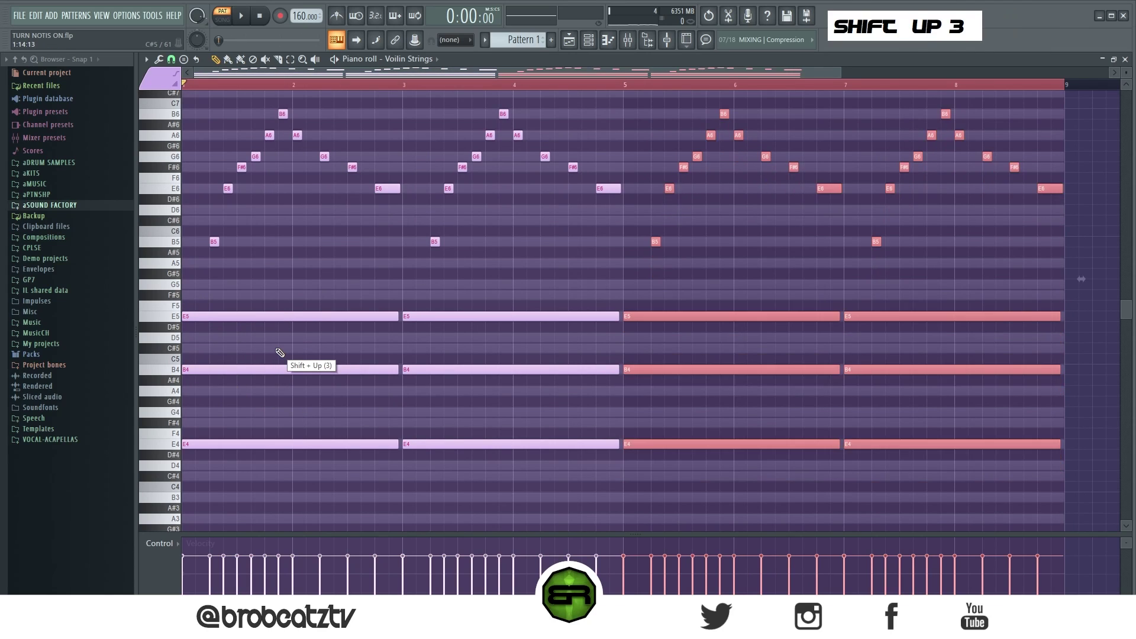
Transpose the duplicated notes in bars 5 to 8 down five semitones and deselect them
key(shift+Down)
key(shift+Down)
key(shift+Down)
key(shift+Down)
key(shift+Down)
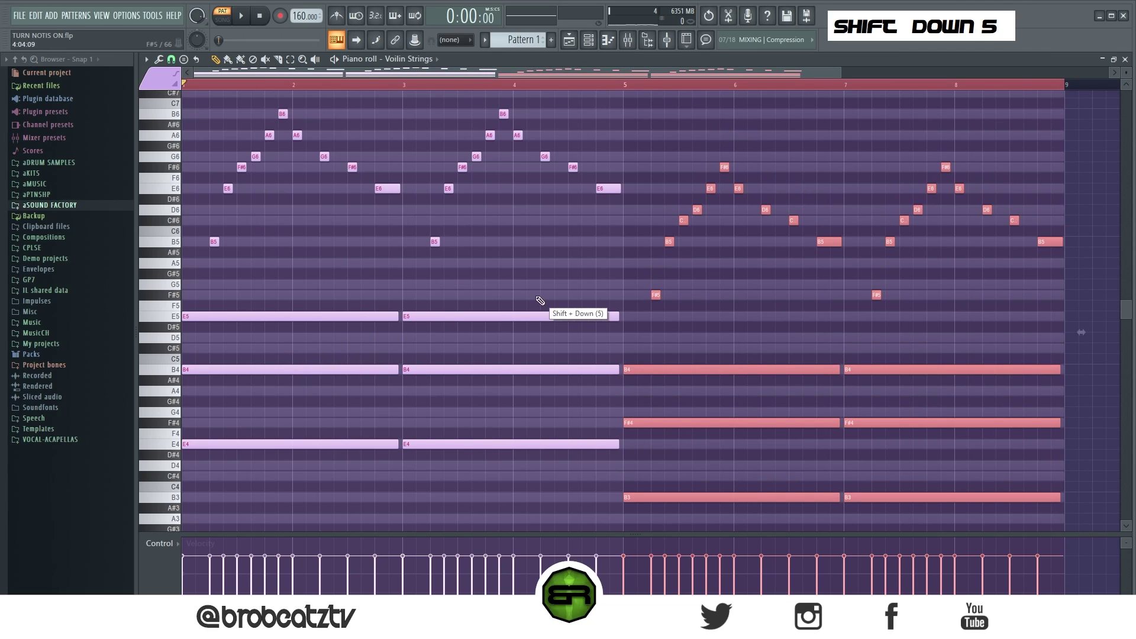
right_click(669, 262)
Play the pattern from bar 3 to hear the change into the transposed second half
drag(622, 84, 448, 91)
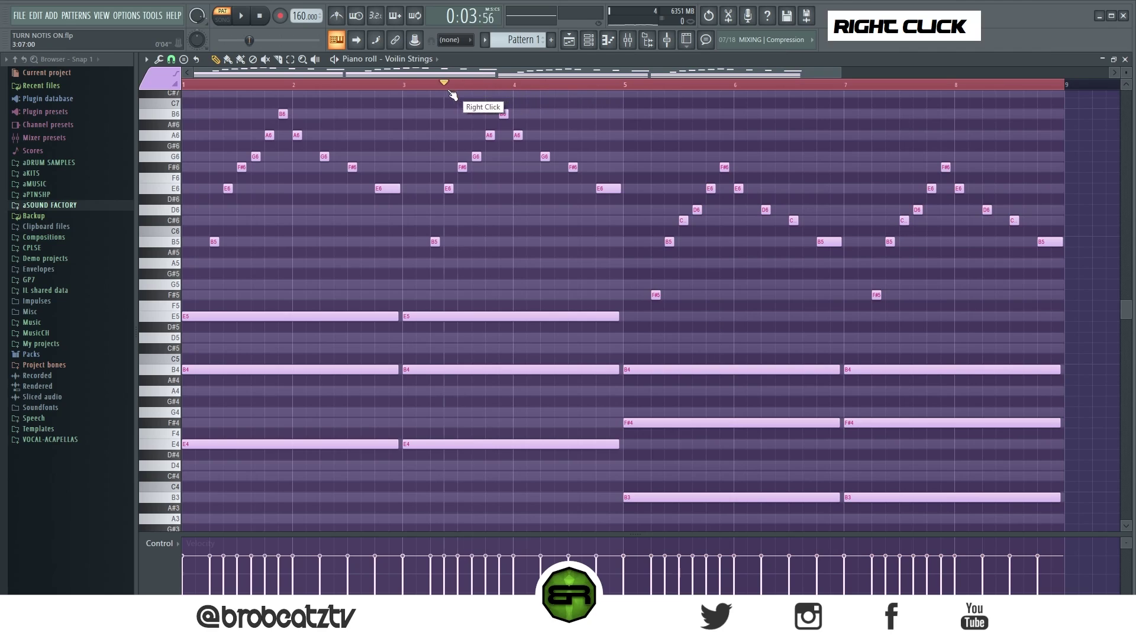
double_click(420, 90)
key(space)
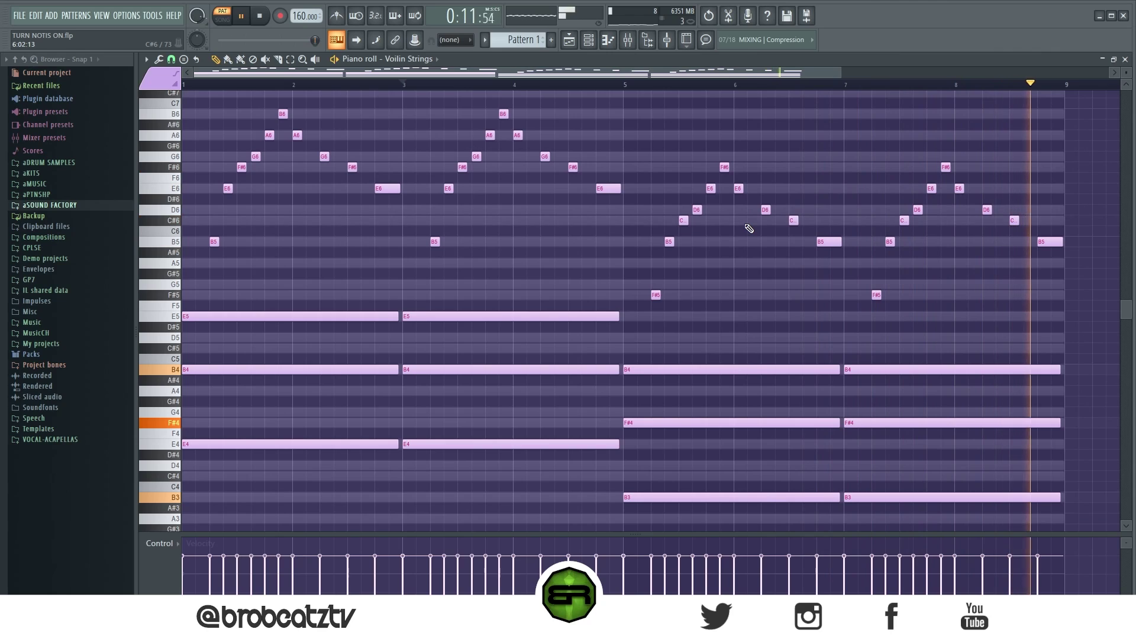
key(space)
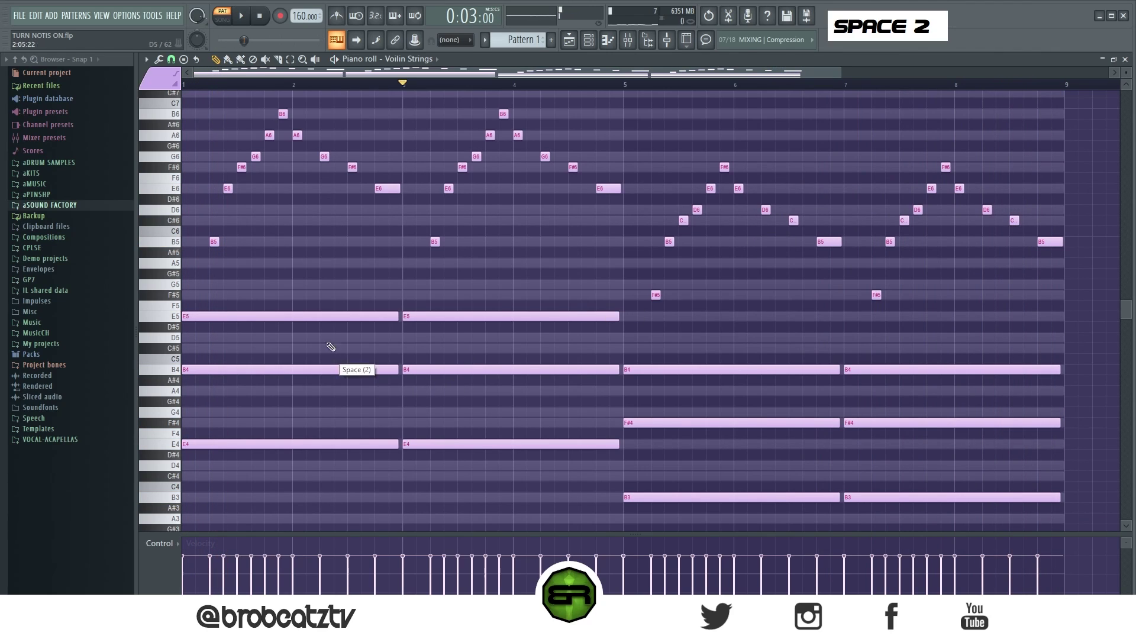
Open the Orchestral Pad channel's instrument and move its window clear of the channel names
right_click(688, 303)
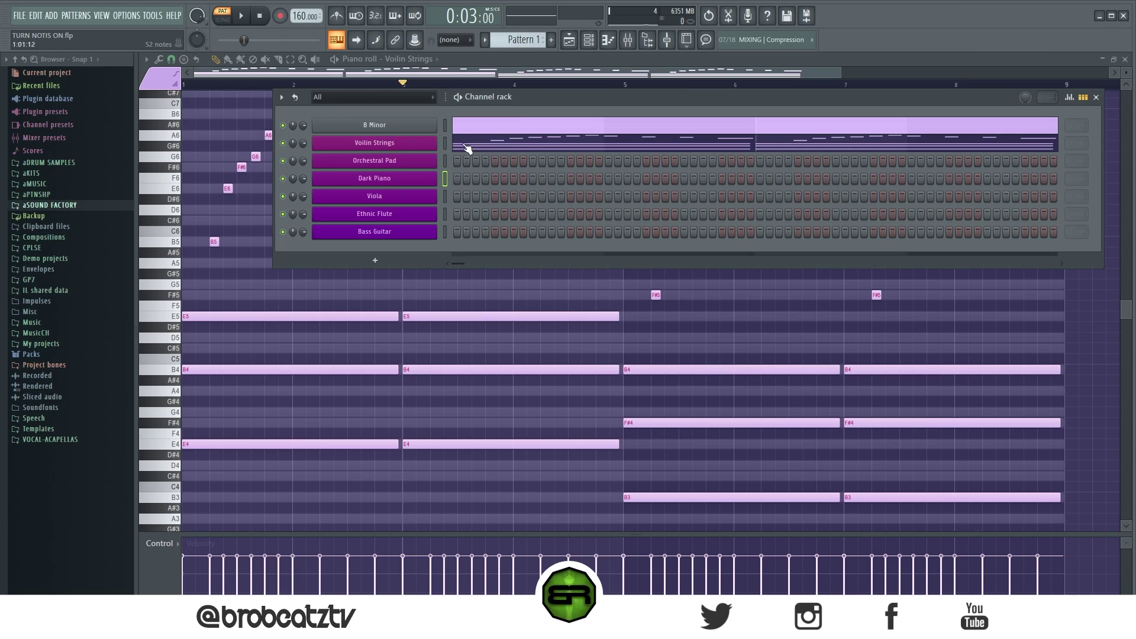
click(379, 167)
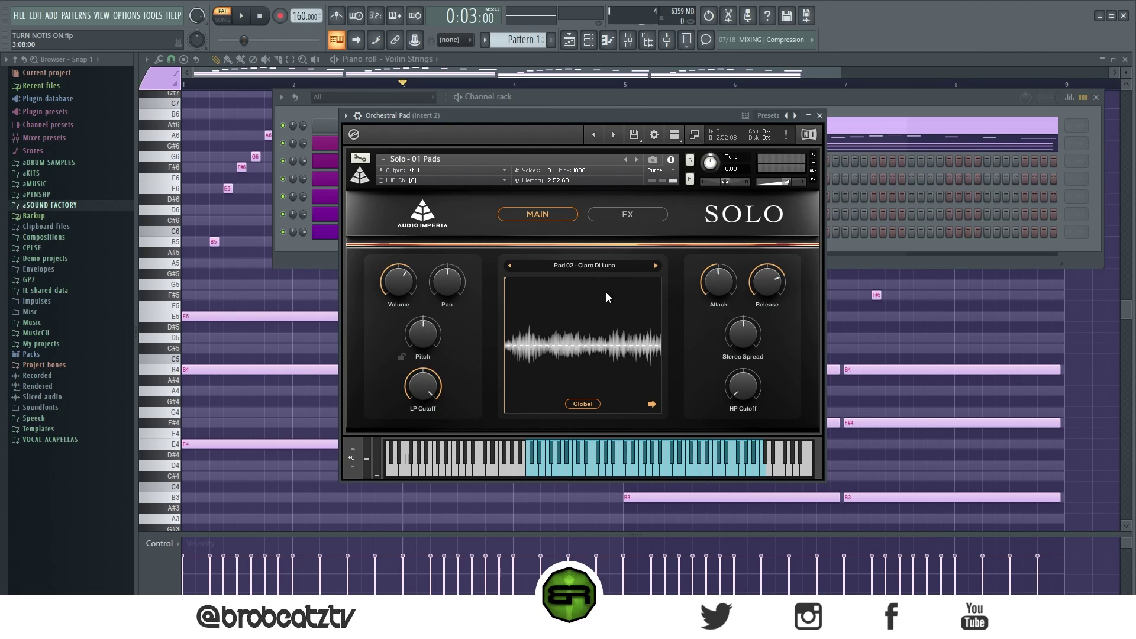
drag(438, 116, 599, 117)
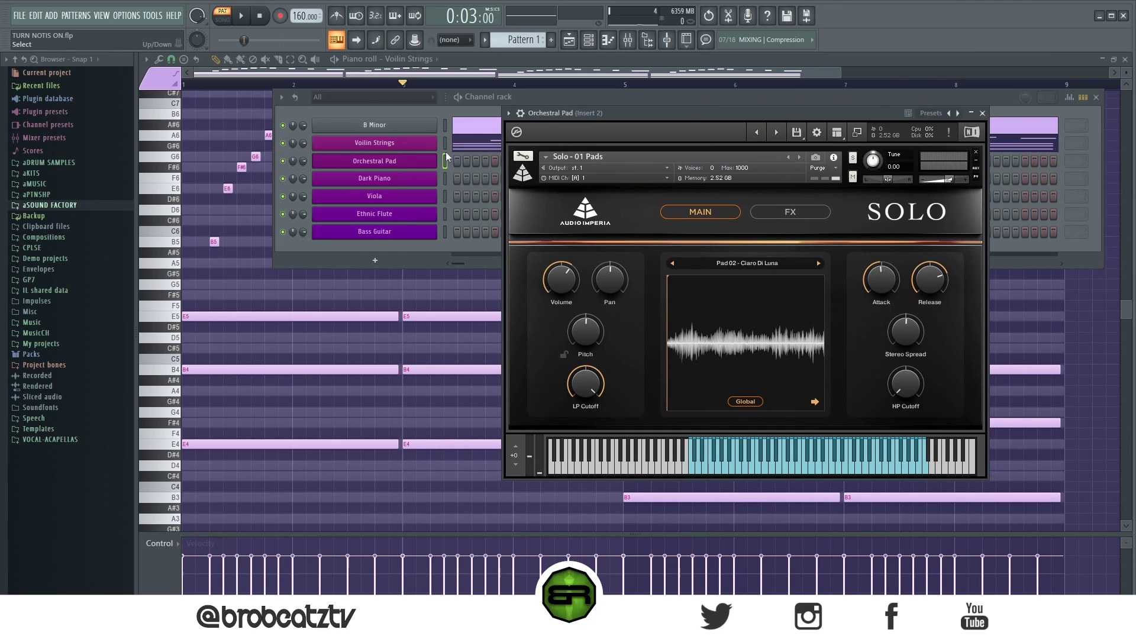
Copy the Voilin Strings notes into the Orchestral Pad channel
right_click(437, 157)
right_click(500, 165)
right_click(438, 156)
click(567, 172)
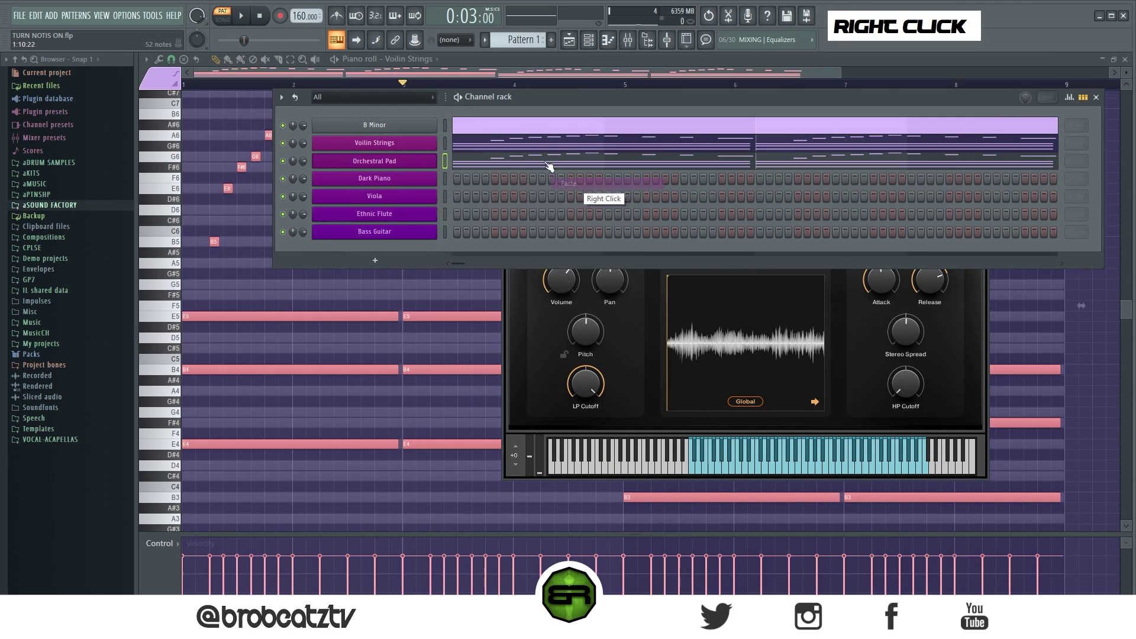
Delete all melody notes above the chords in the Orchestral Pad's piano roll, across all eight bars
double_click(538, 183)
scroll(989, 195, up, 3)
drag(1066, 195, 642, 414)
key(Delete)
drag(679, 185, 223, 378)
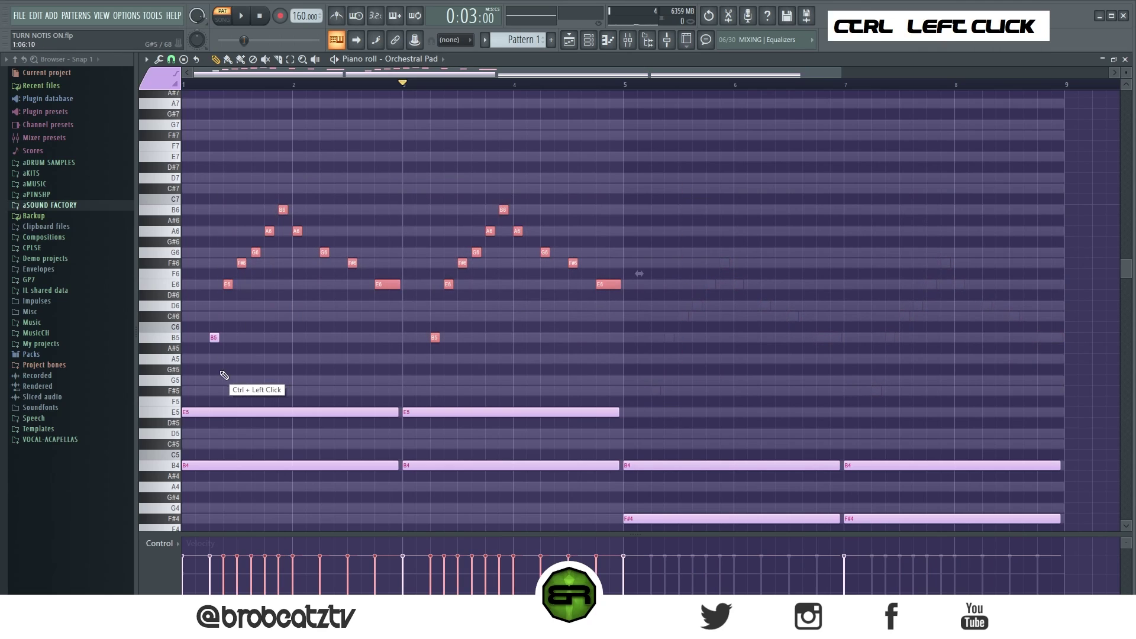
key(Delete)
right_click(214, 338)
scroll(242, 342, down, 3)
Delete the repeated Orchestral Pad chords in bars 3 to 4 and bars 7 to 8
key(space)
key(space)
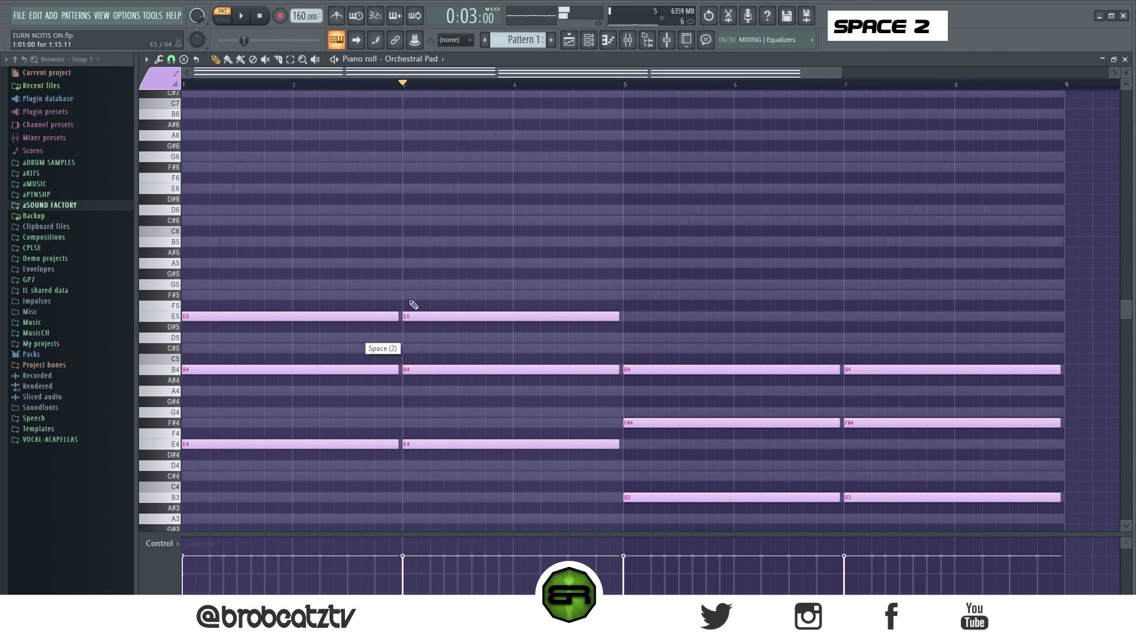
right_click(414, 315)
right_click(417, 369)
right_click(420, 444)
drag(426, 491, 289, 257)
ctrl+click(930, 358)
right_click(924, 369)
right_click(902, 422)
right_click(876, 497)
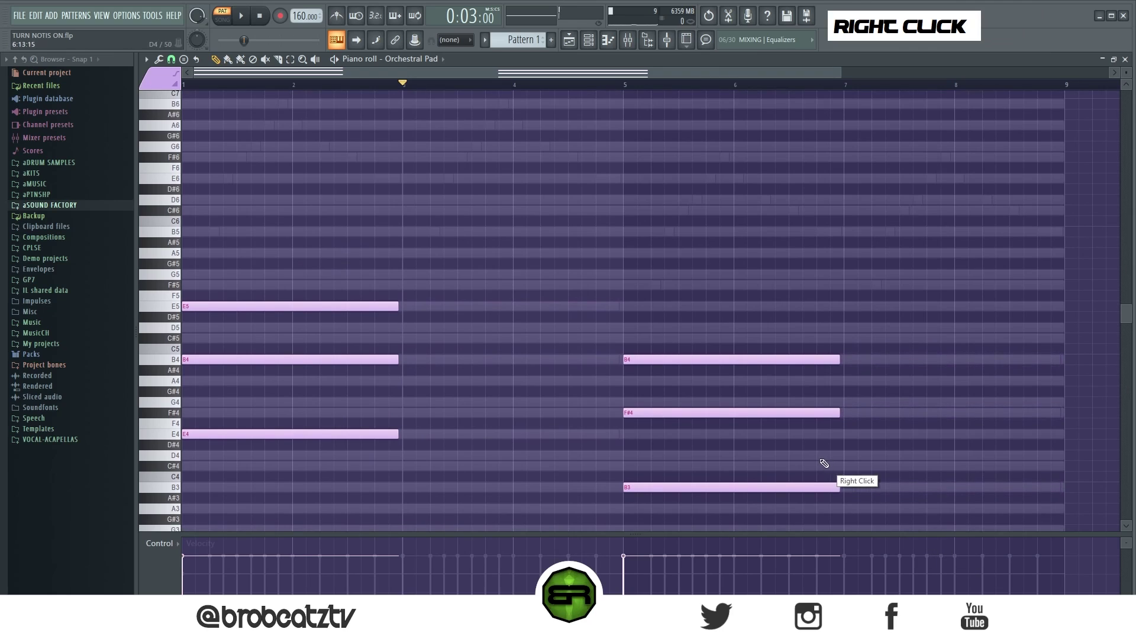
Lengthen all remaining Orchestral Pad chord notes by about three quarters of a bar and play the pattern
key(ctrl+a)
drag(399, 307, 474, 310)
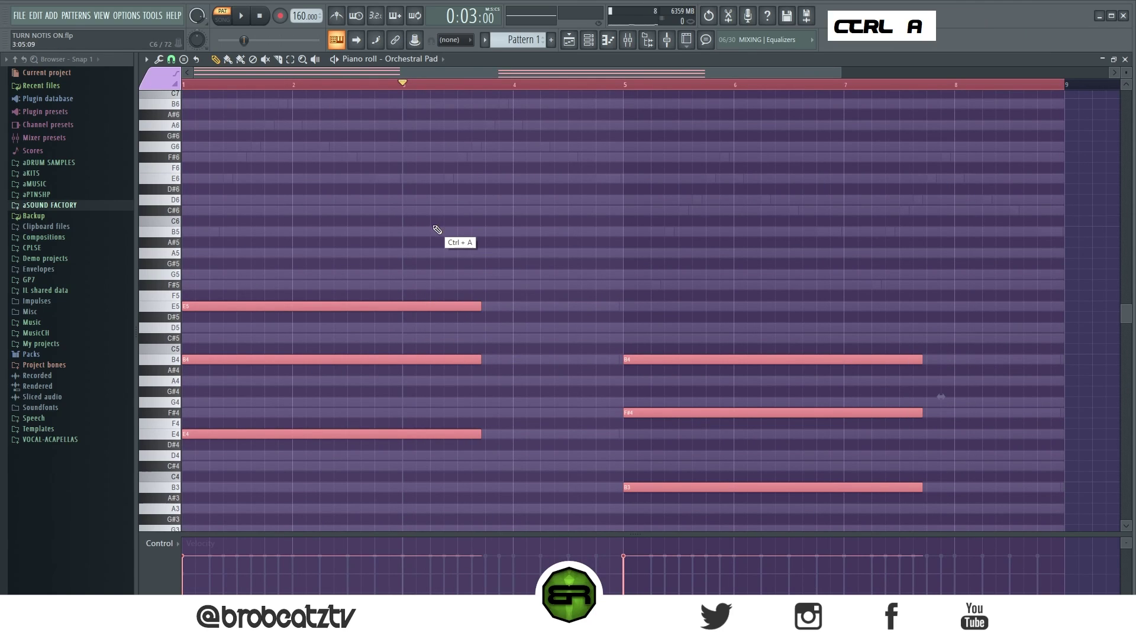
key(space)
right_click(553, 248)
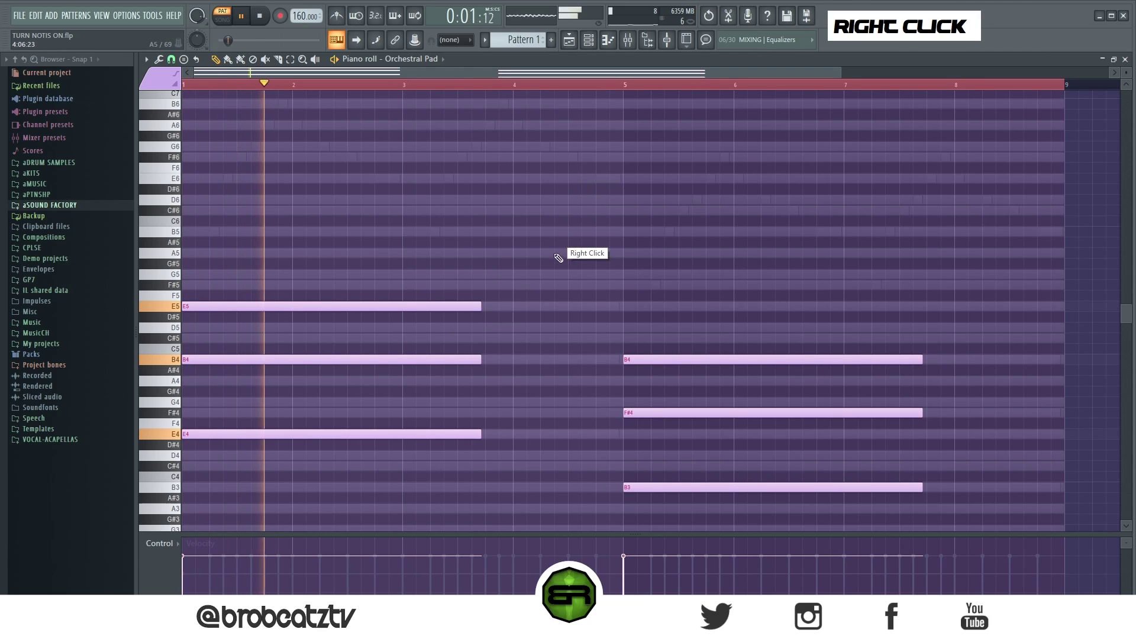
Lower the velocity of all Orchestral Pad notes slightly while playing the pattern back
key(ctrl+a)
alt+scroll(556, 262, down, 1)
right_click(560, 262)
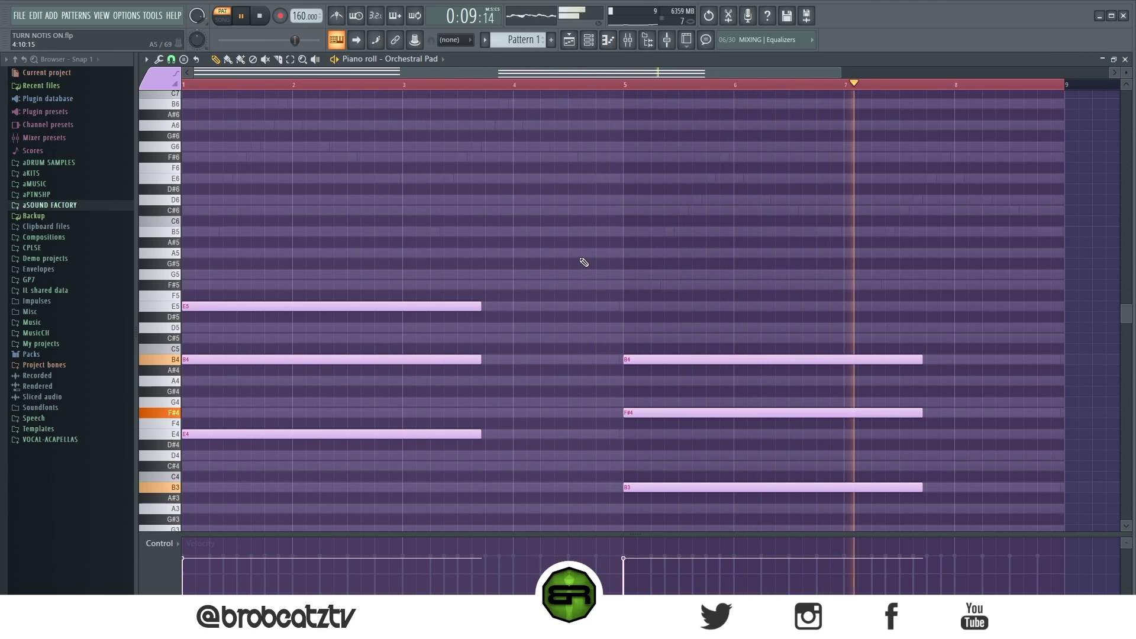
key(space)
key(ctrl+a)
scroll(580, 259, down, 1)
right_click(580, 259)
key(space)
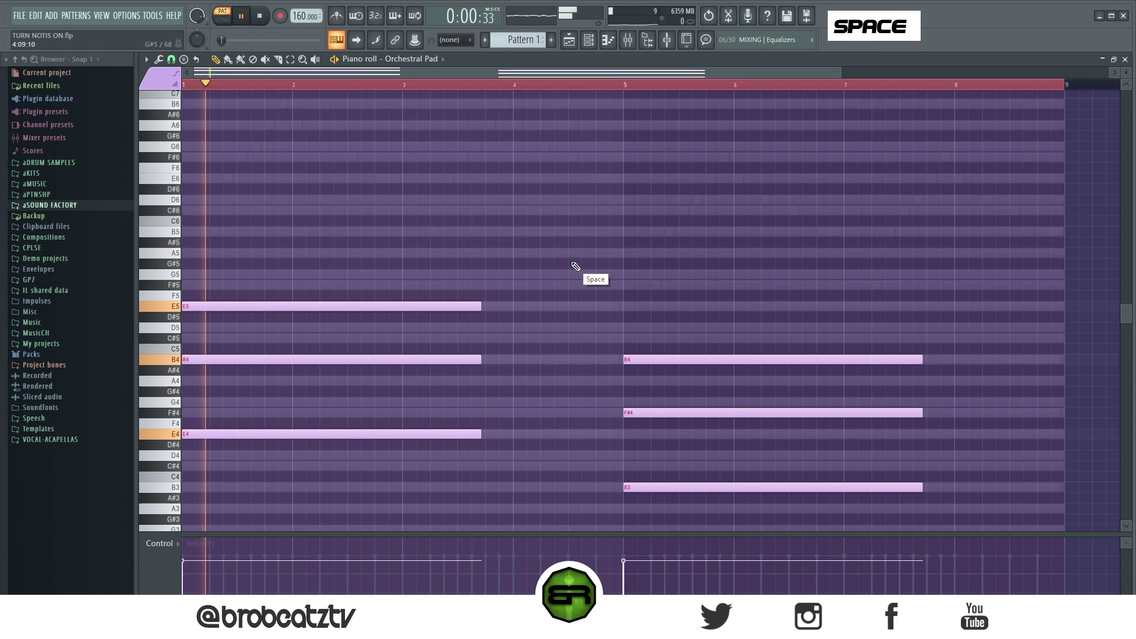
key(space)
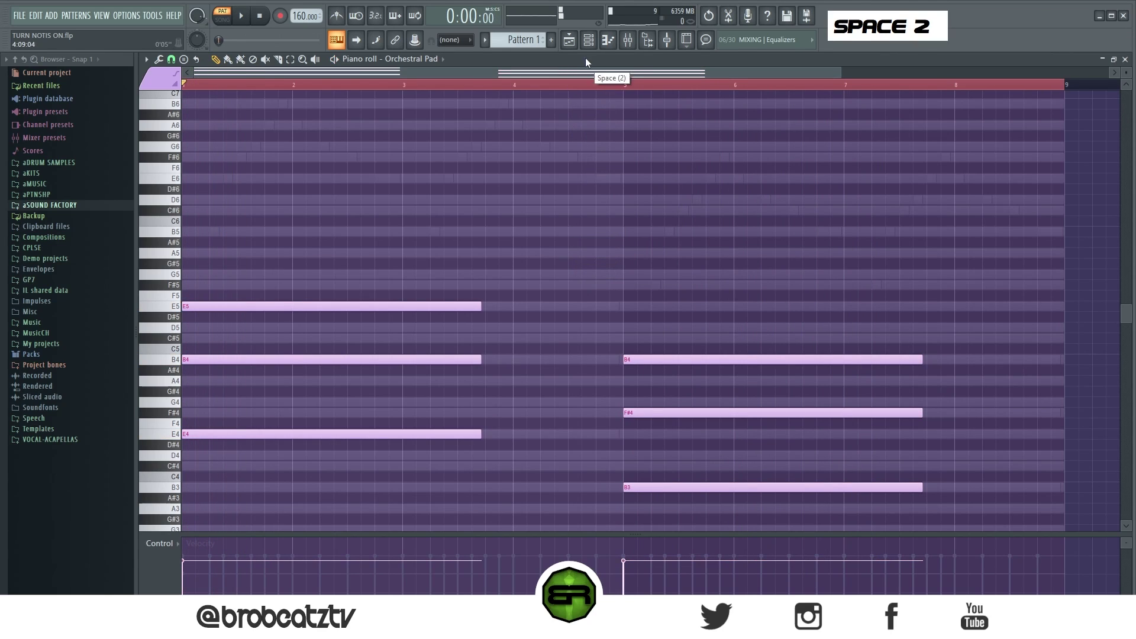
Examine the Dark Piano channel's NOIRE Pure instrument, including its reverb amount, and close its window
click(589, 39)
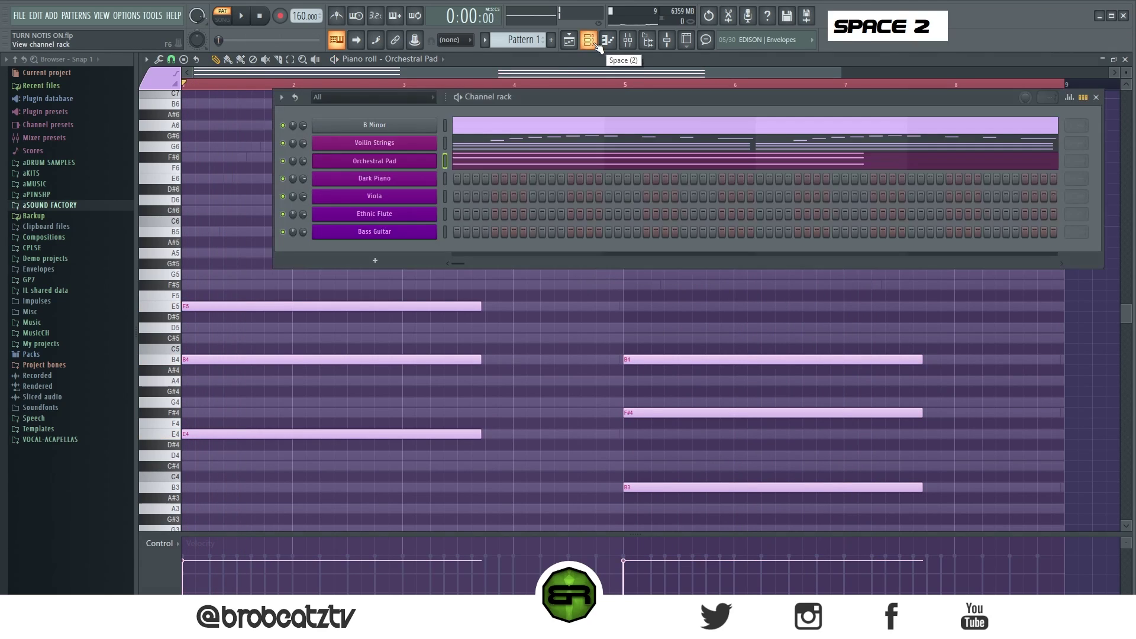
click(395, 178)
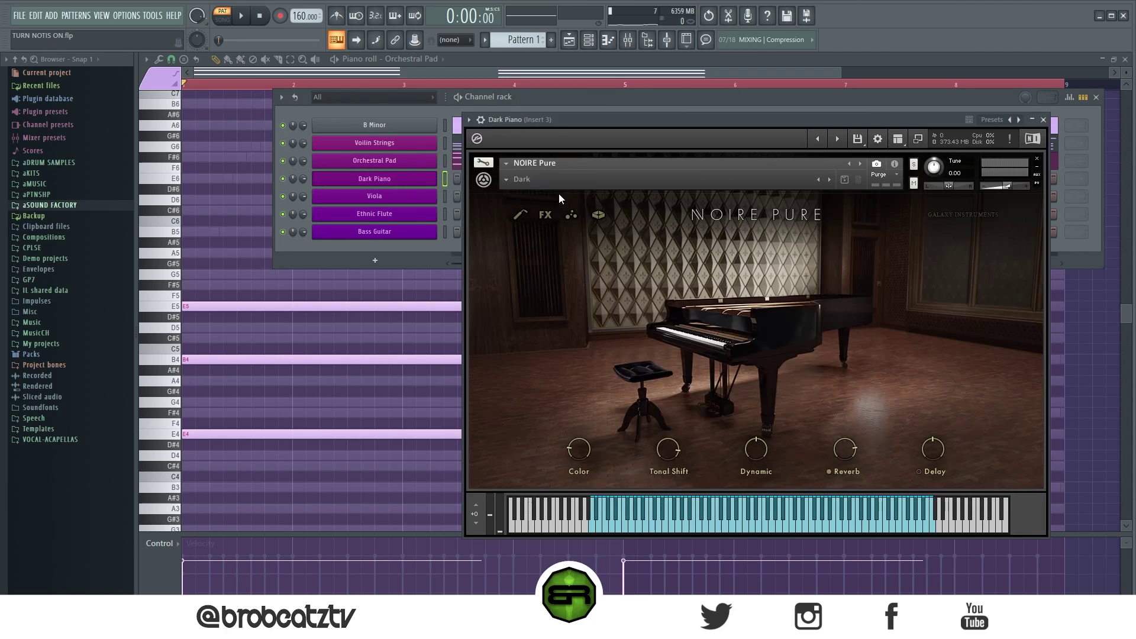
click(1044, 120)
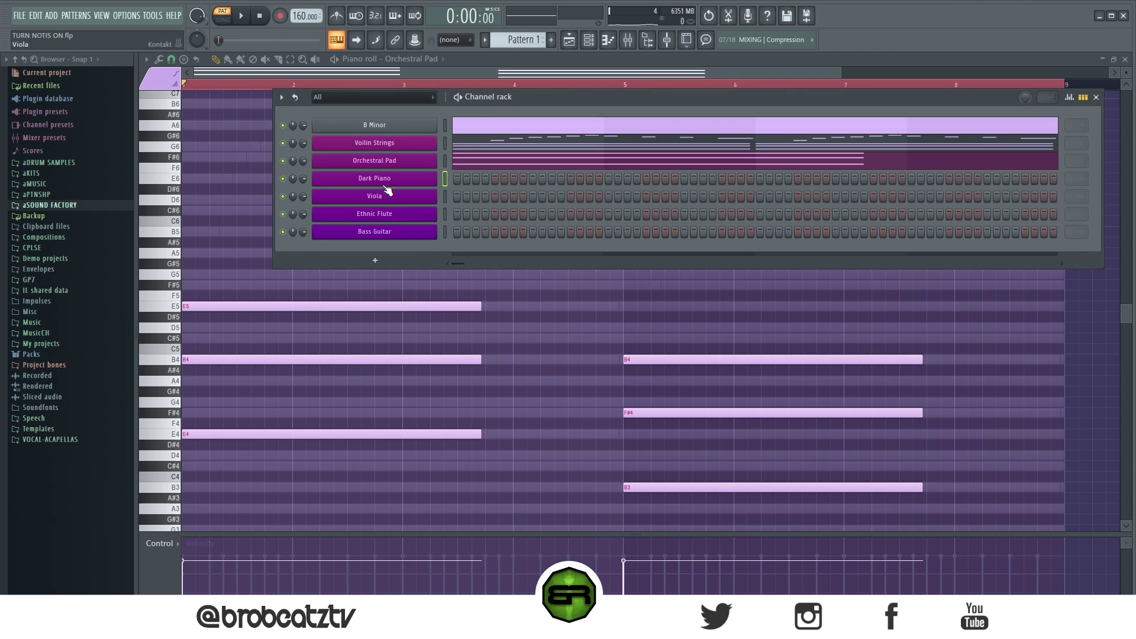
click(402, 178)
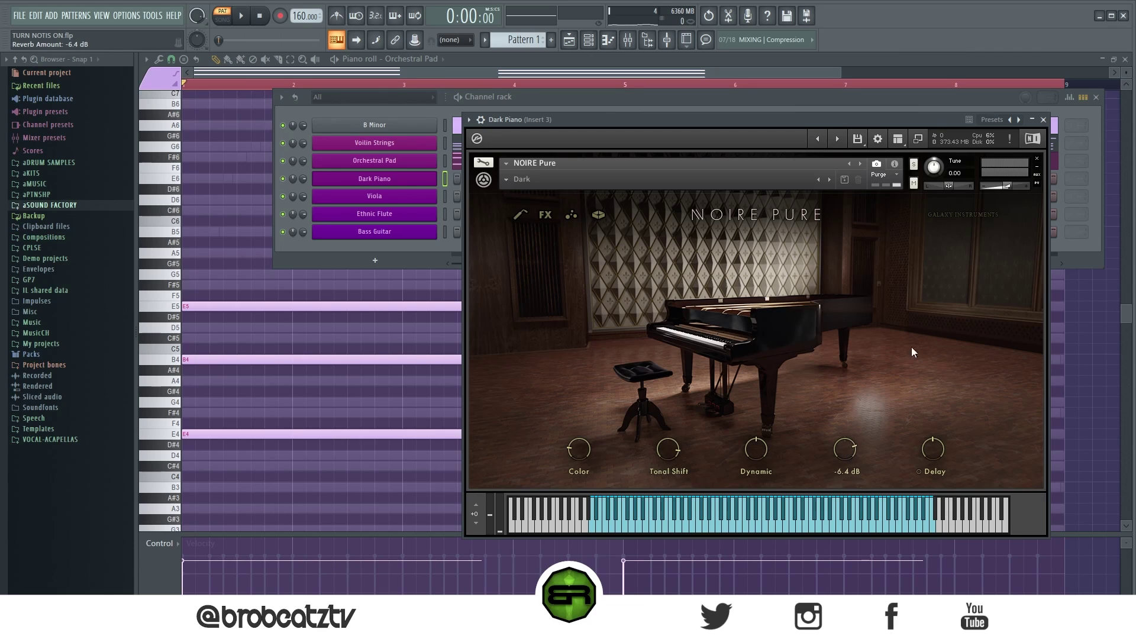
click(1043, 120)
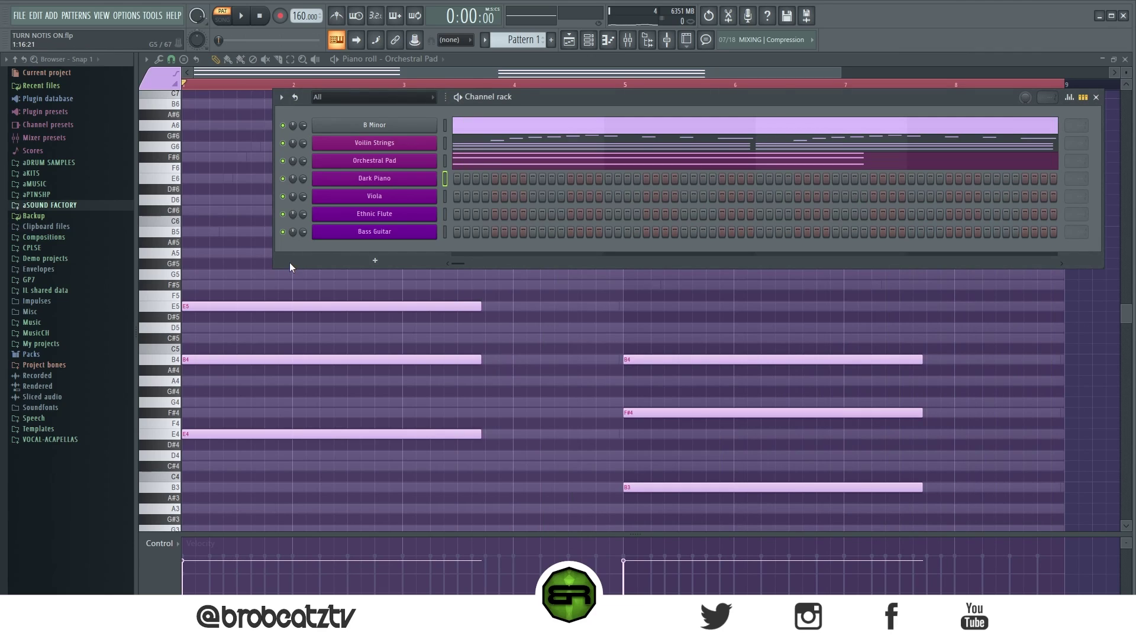
Open the Dark Piano channel's piano roll and enlarge its note rows
right_click(381, 179)
click(467, 176)
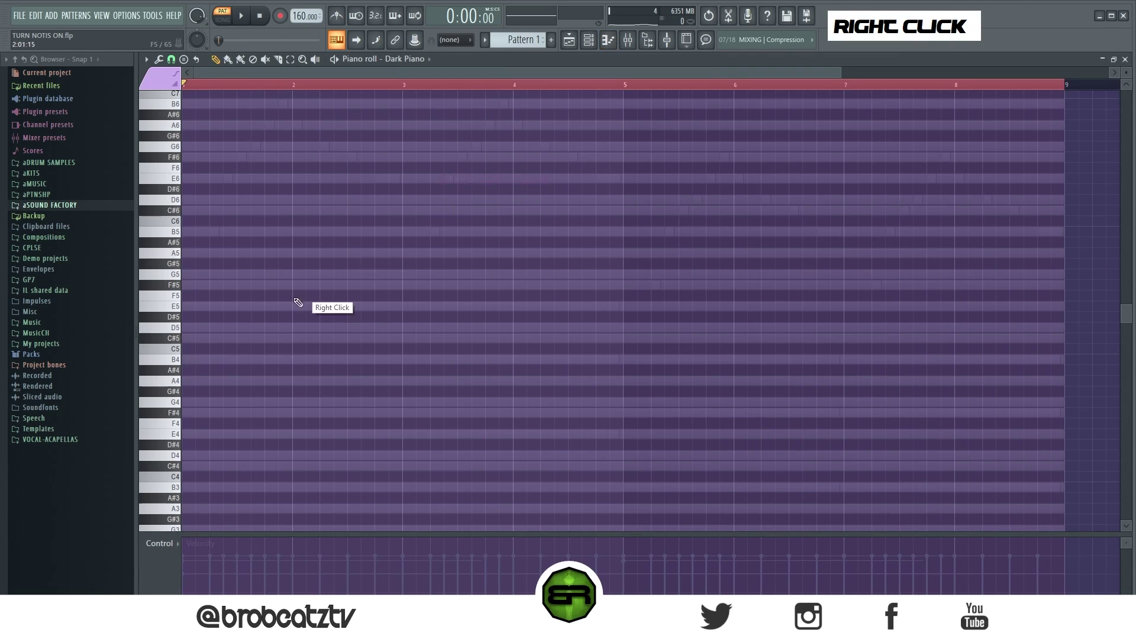
scroll(271, 263, up, 2)
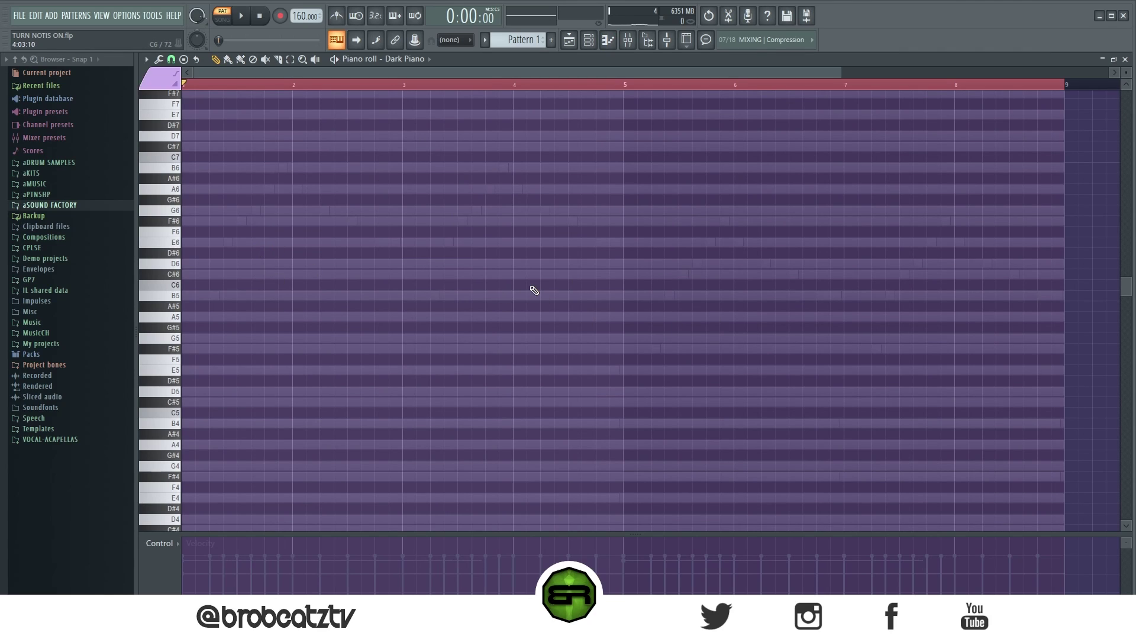
mouse_move(1126, 72)
mouse_down()
mouse_move(1125, 50)
mouse_move(1126, 61)
mouse_up()
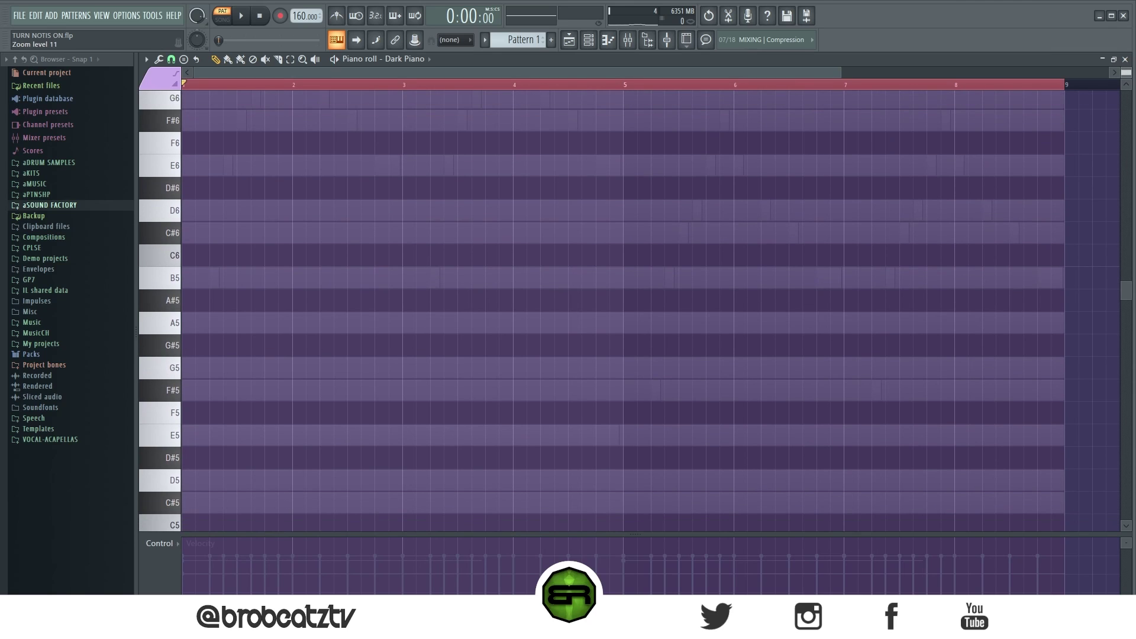
Copy the top notes of the two Orchestral Pad chords, E5 and B4, into the Dark Piano's piano roll
click(587, 40)
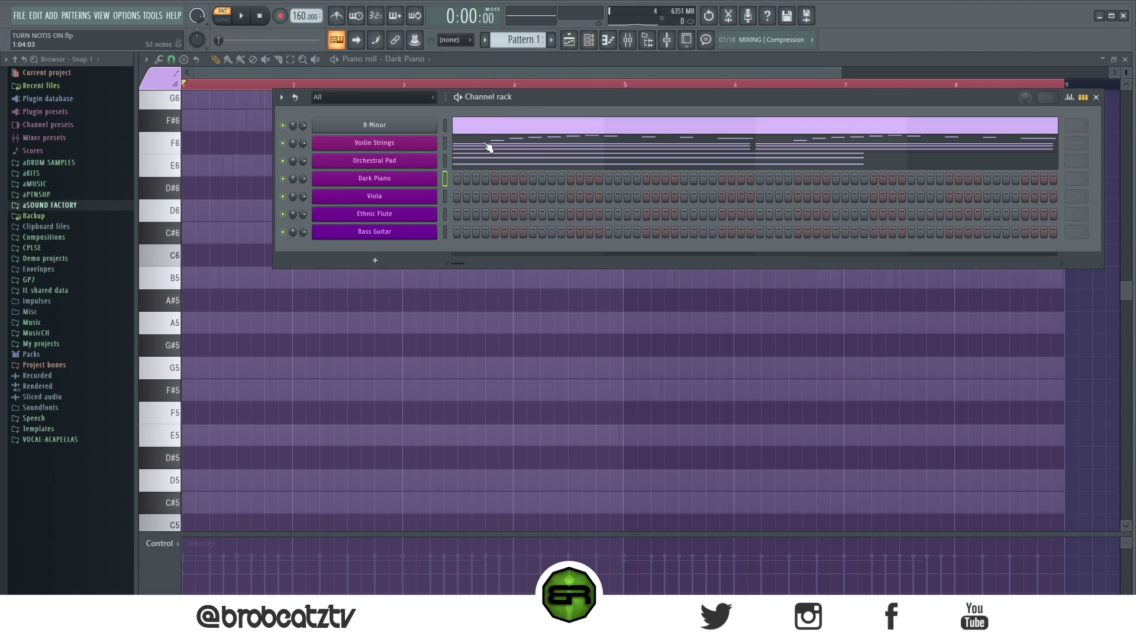
click(491, 161)
scroll(491, 175, down, 3)
drag(373, 179, 382, 250)
ctrl+click(680, 345)
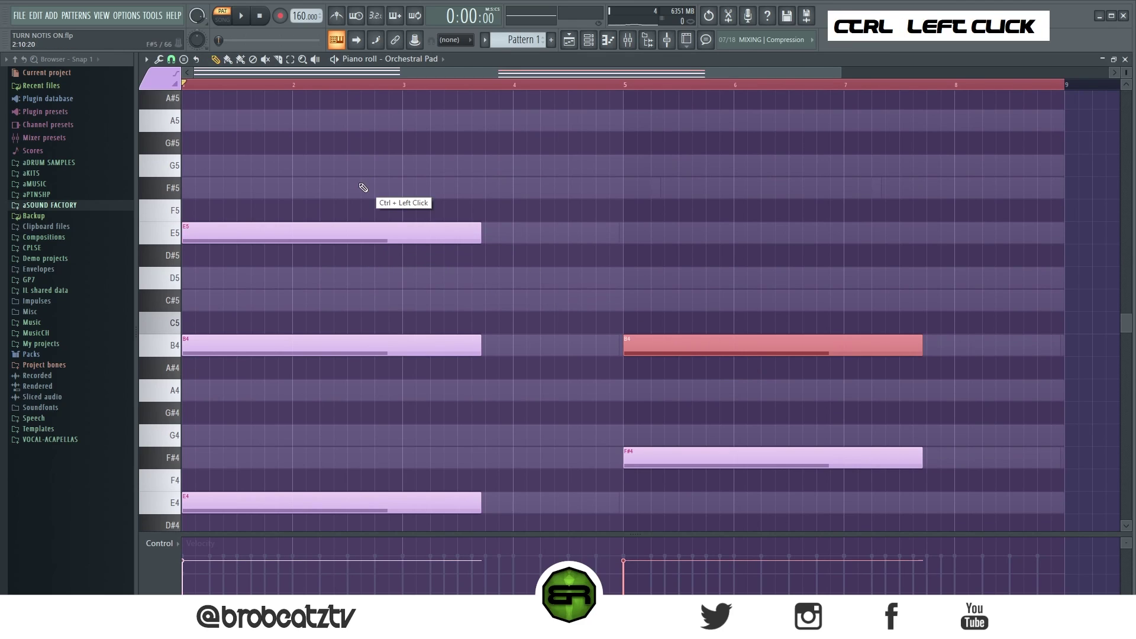
ctrl+shift+click(369, 232)
key(ctrl+c)
click(589, 40)
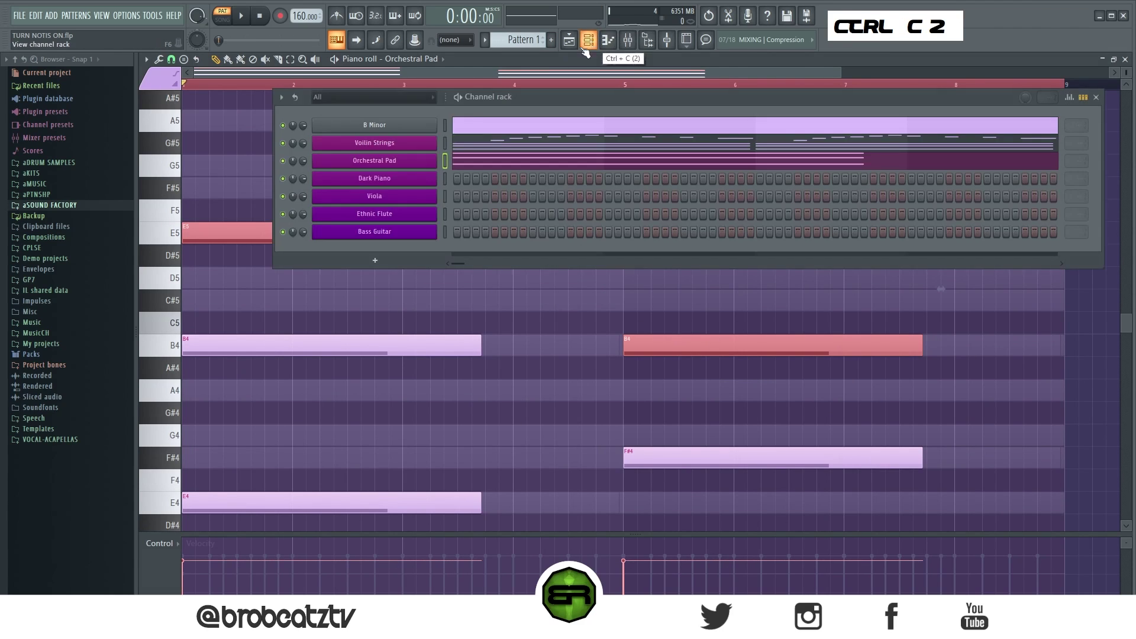
right_click(427, 178)
click(453, 180)
key(ctrl+v)
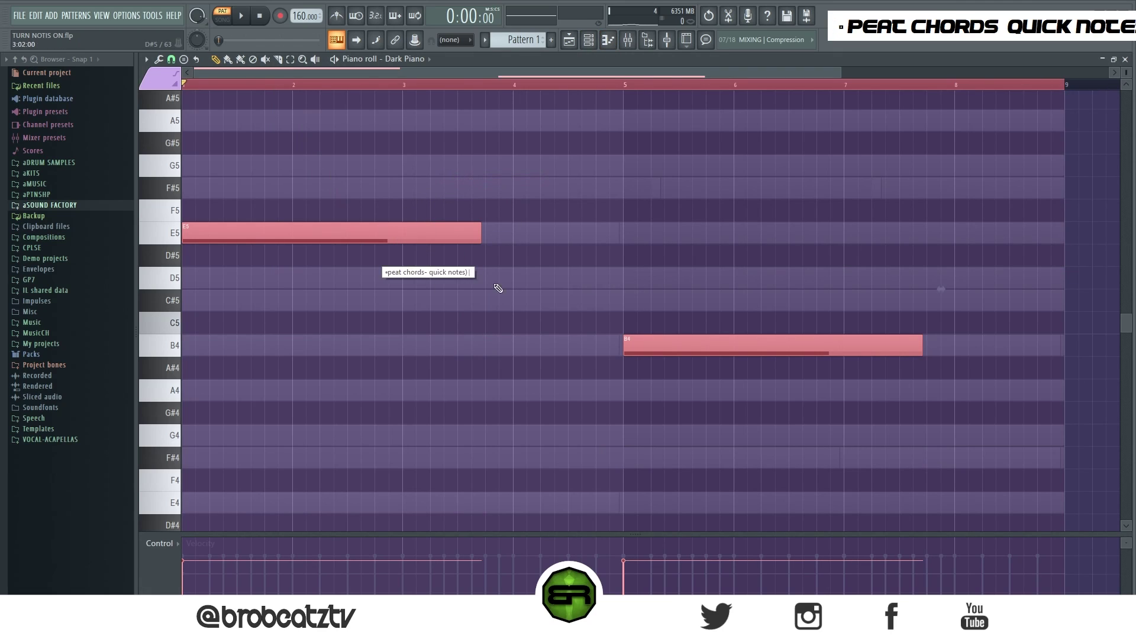
Shorten both Dark Piano notes to about one and three quarter bars and play the pattern
drag(479, 239, 379, 238)
key(space)
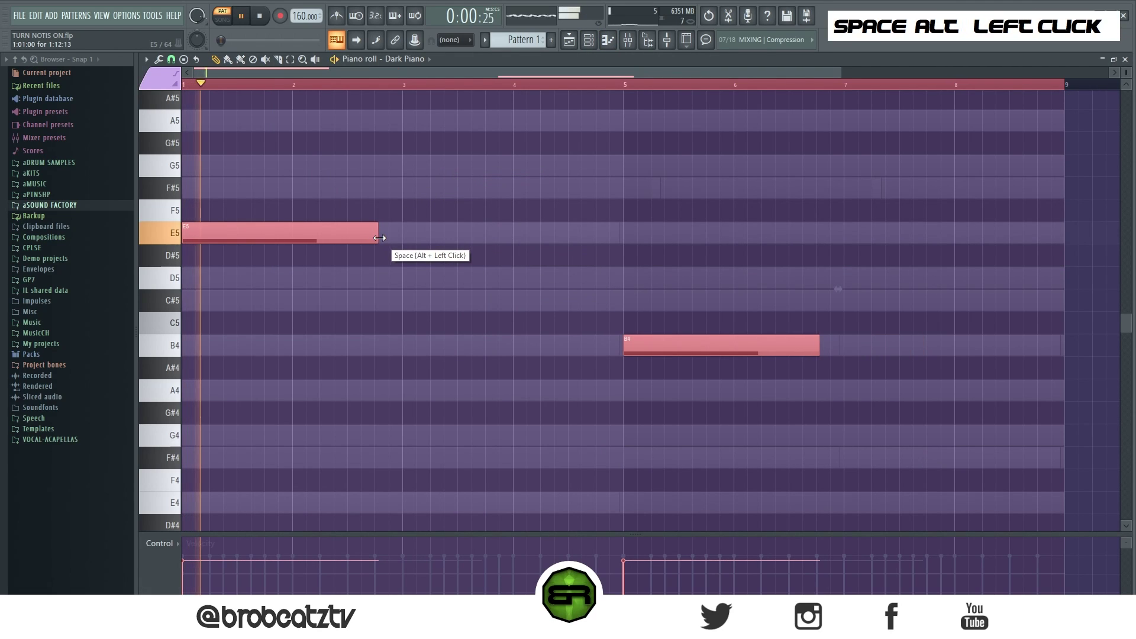
key(space)
key(space)
key(space)
key(space)
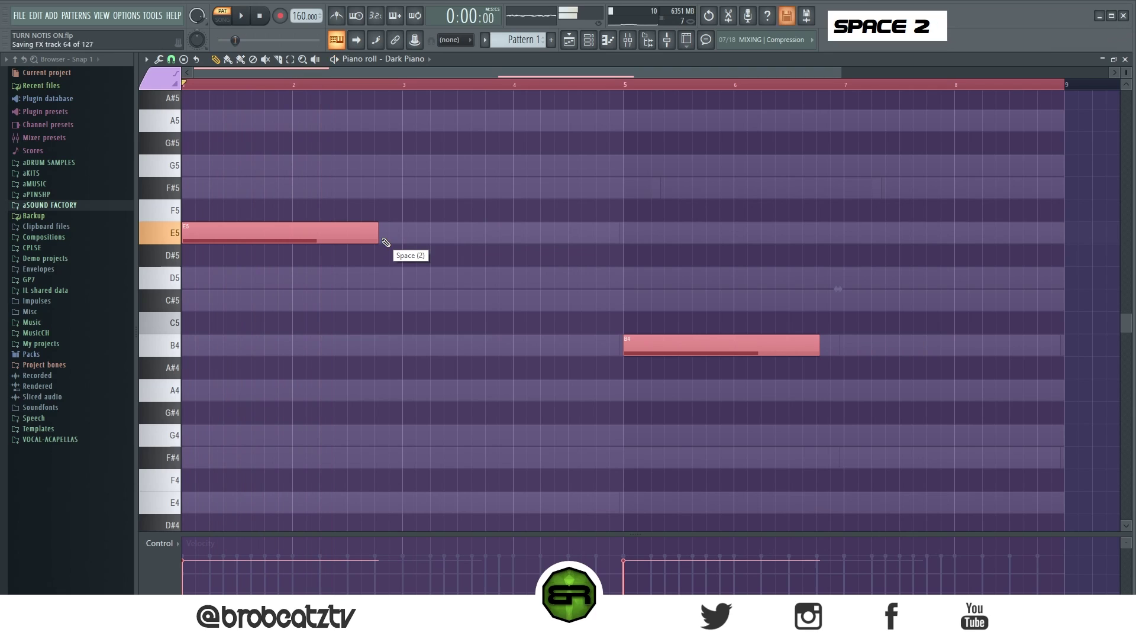
scroll(414, 261, up, 3)
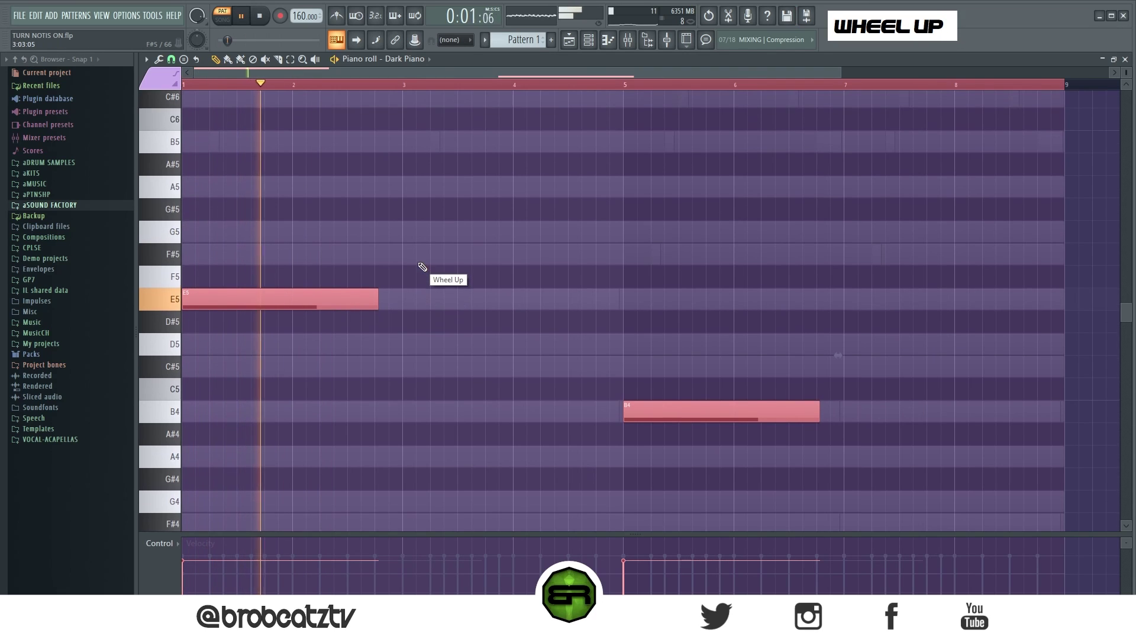
Duplicate the Dark Piano's E5 and B4 notes two bars on, to bars 3 and 7, and deselect them
key(space)
shift+drag(234, 299, 456, 304)
shift+right_click(458, 318)
ctrl+click(495, 298)
right_click(595, 295)
Add an F#5 note halfway through bar 4 and a short D5 note halfway through bar 8 of the Dark Piano part
click(574, 255)
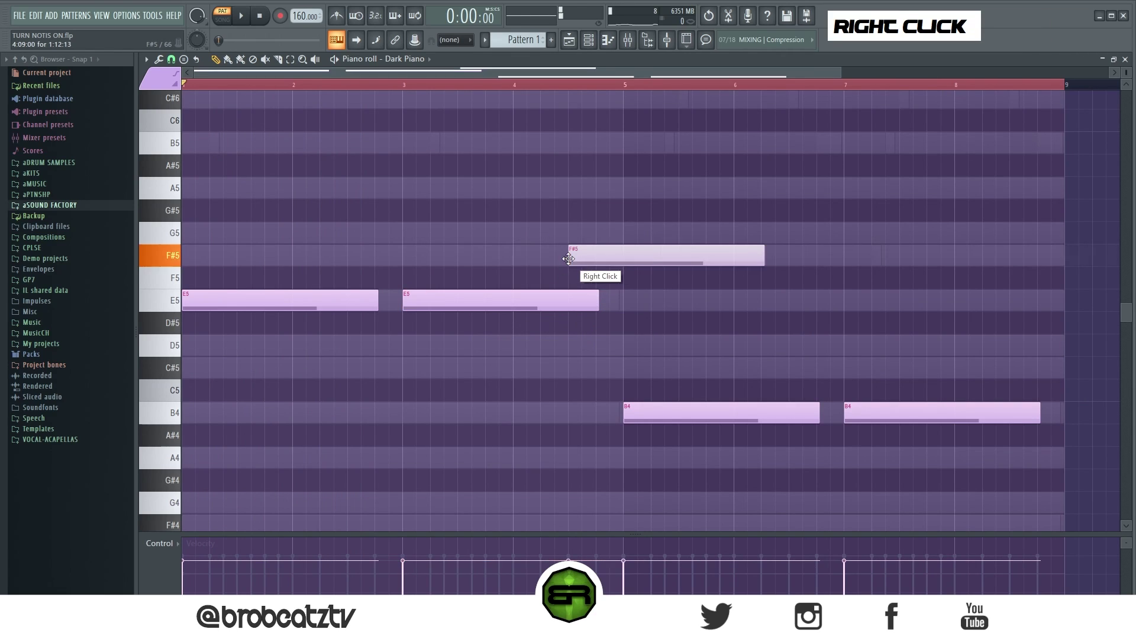
key(space)
drag(861, 409, 1059, 355)
Lower the velocity of all Dark Piano notes slightly during playback, and deselect them
key(ctrl+a)
scroll(971, 301, down, 5)
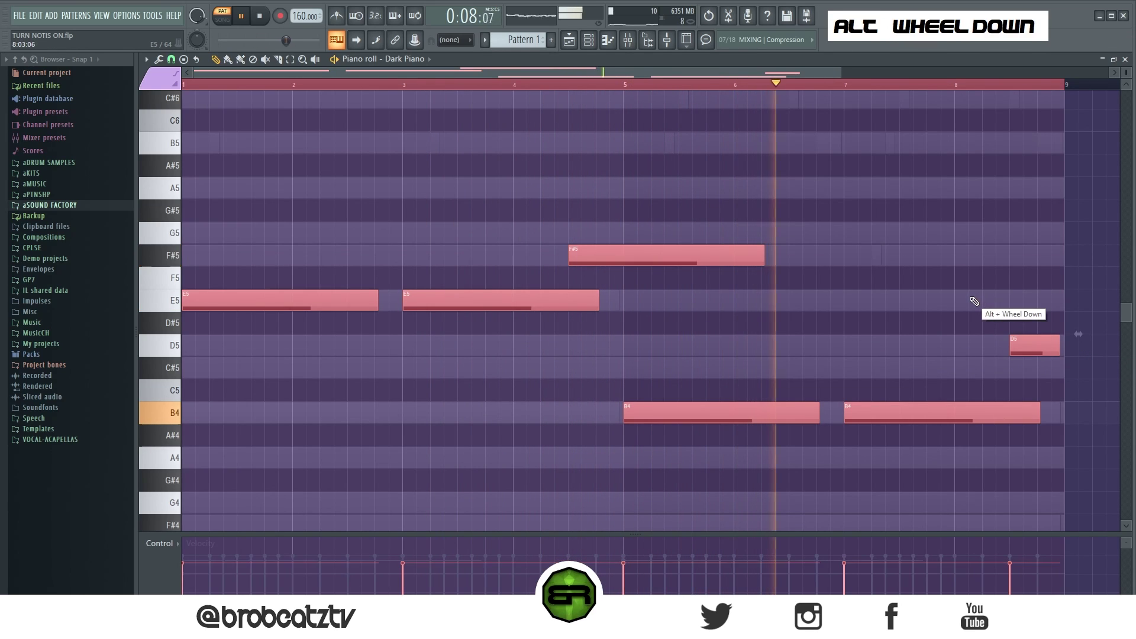
scroll(973, 301, up, 3)
key(space)
key(space)
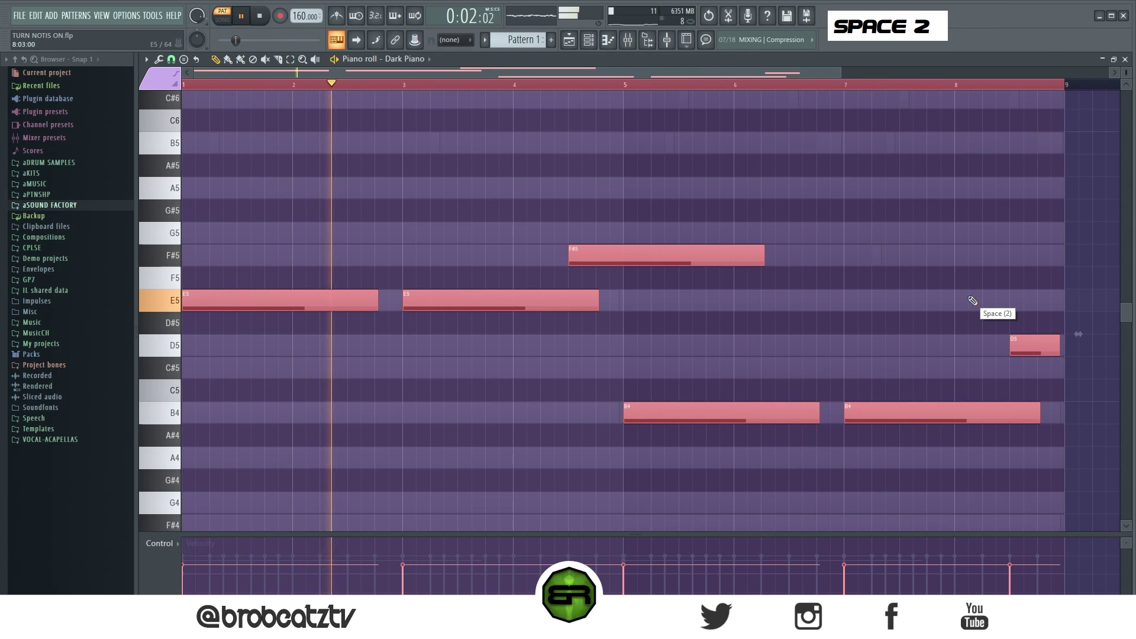
scroll(971, 300, up, 1)
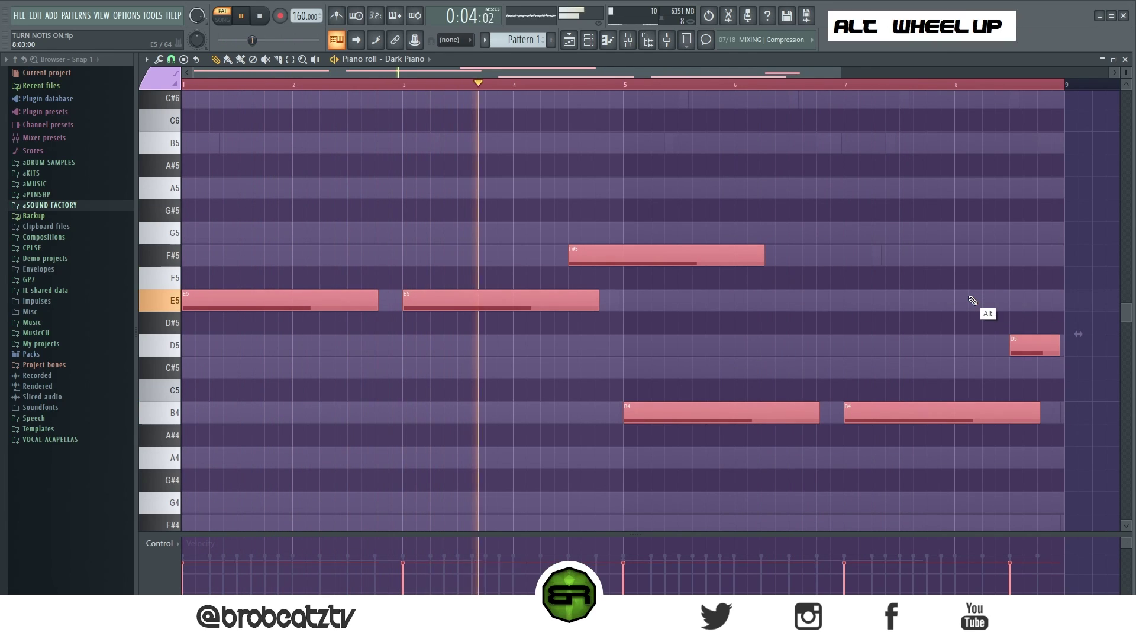
scroll(967, 300, down, 1)
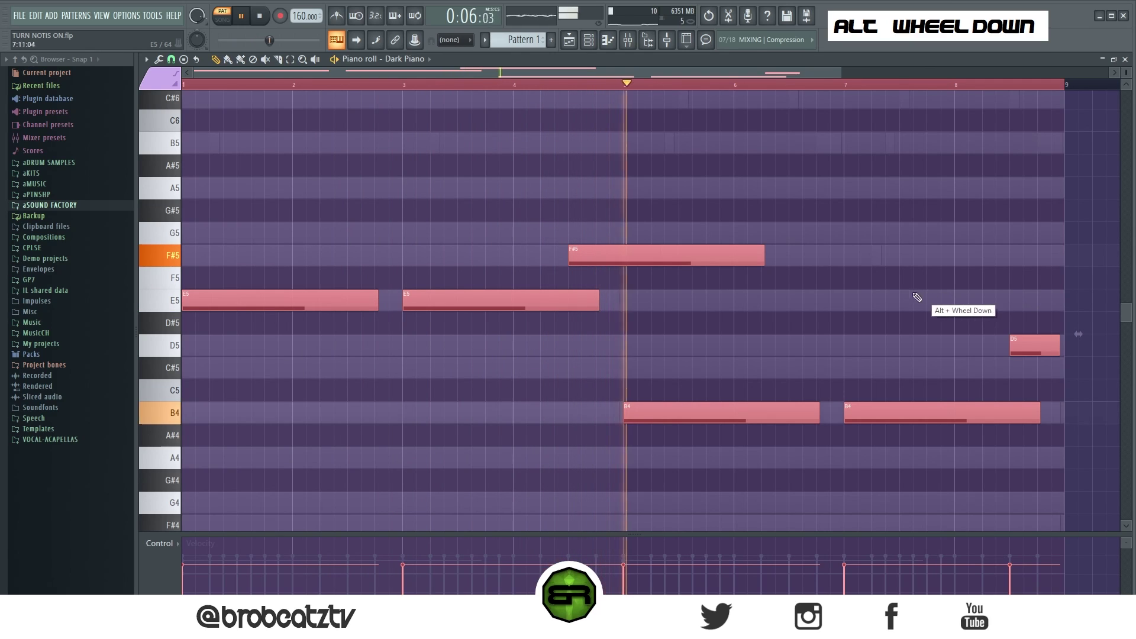
right_click(885, 296)
key(space)
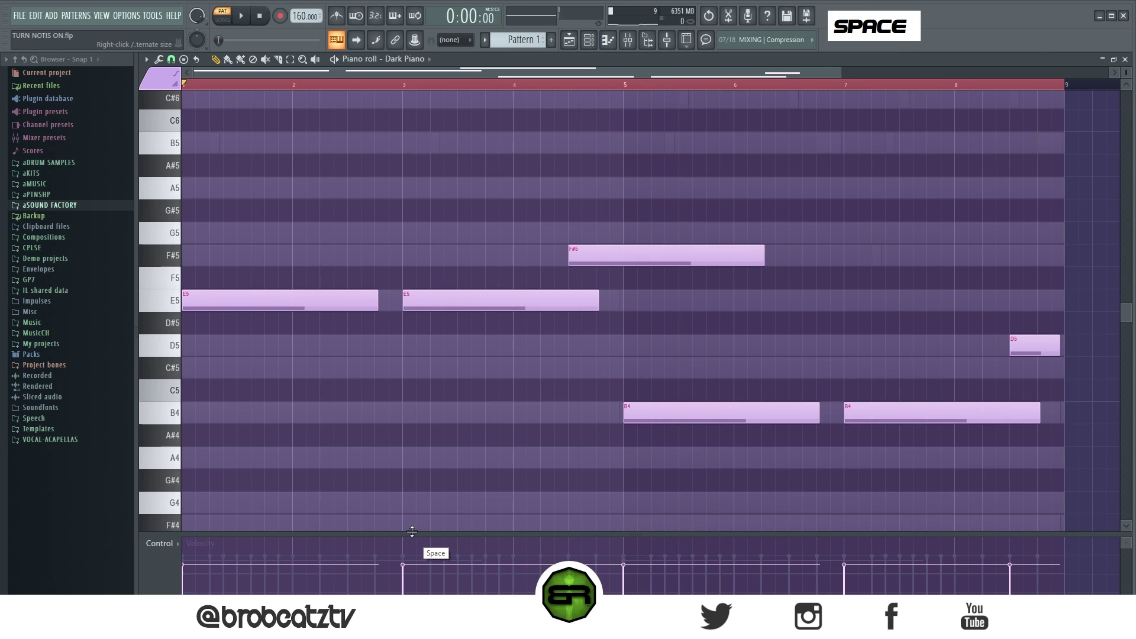
right_click(467, 177)
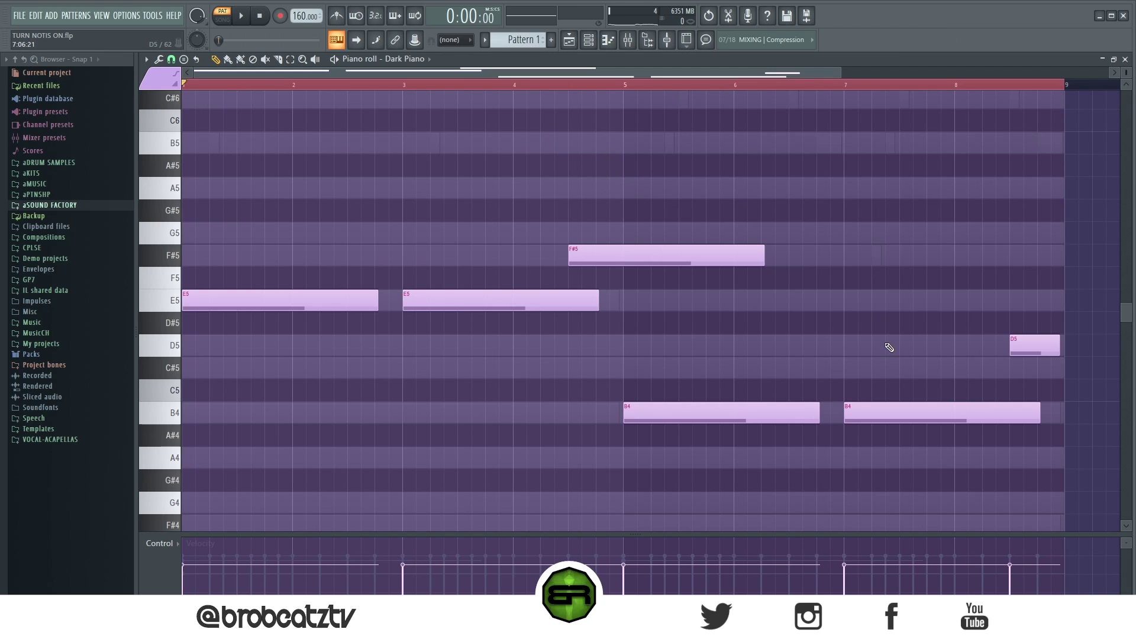
right_click(752, 320)
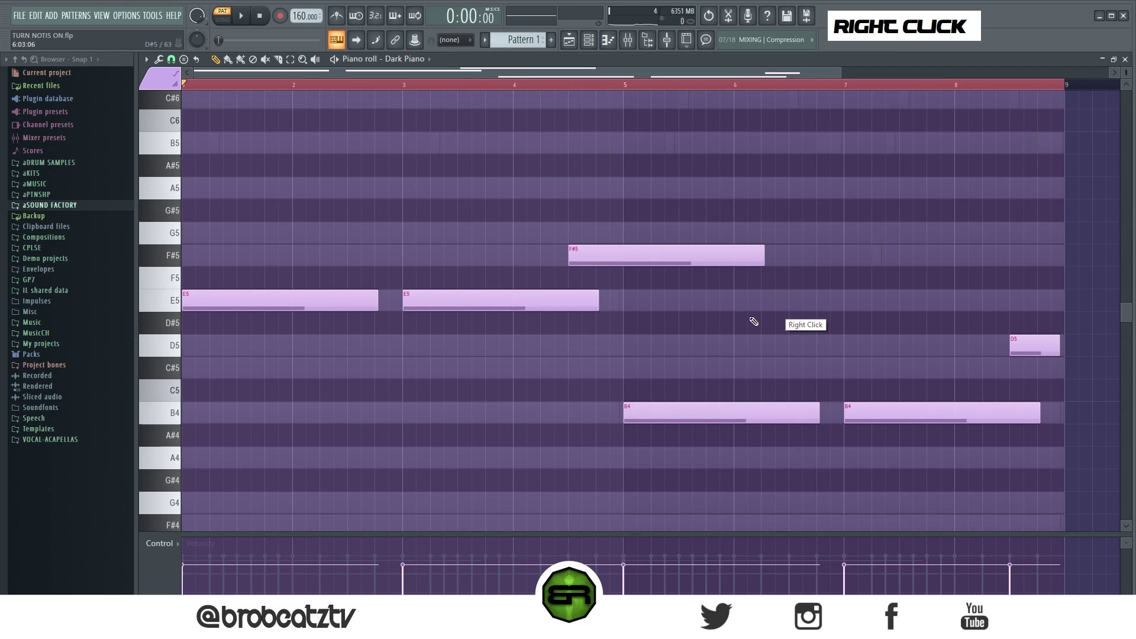
Try adding short F#5 and G5 notes around the start of bar 4 in the Orchestral Pad's piano roll
click(589, 43)
click(481, 160)
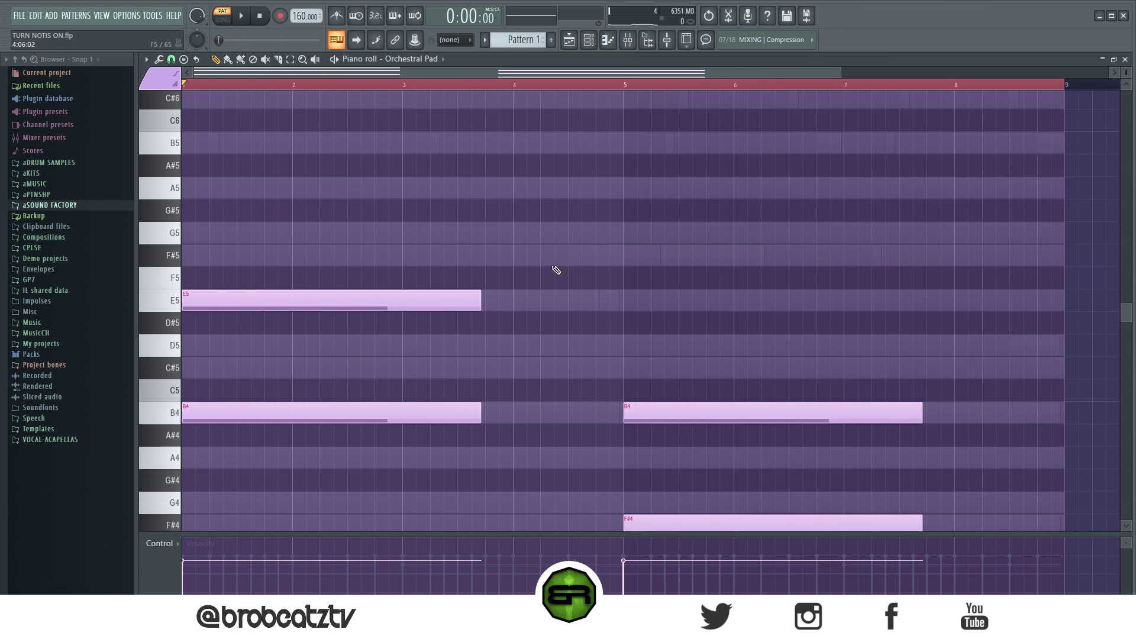
click(504, 252)
click(524, 238)
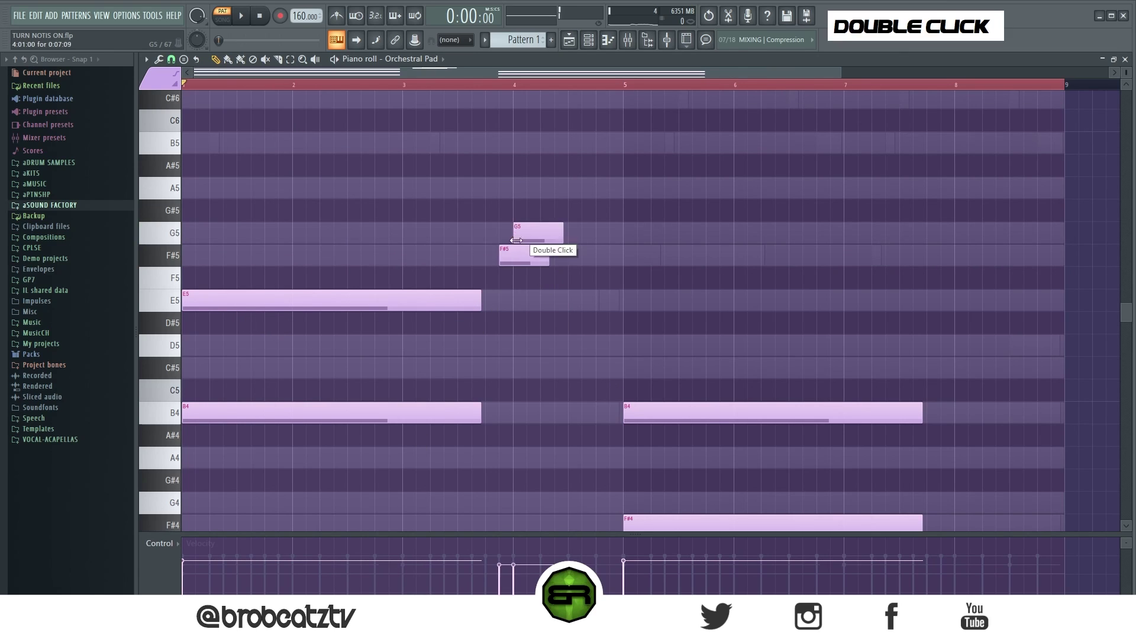
right_click(537, 251)
right_click(556, 237)
View the Dark Piano part in the piano roll and bring up the channel rack again
click(627, 42)
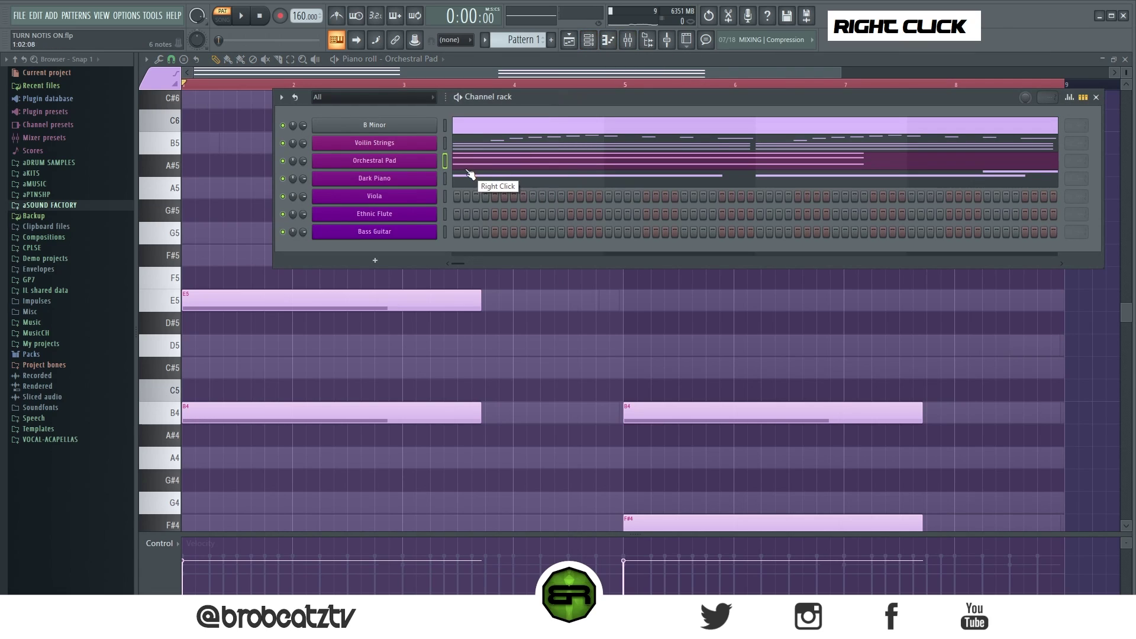
right_click(484, 182)
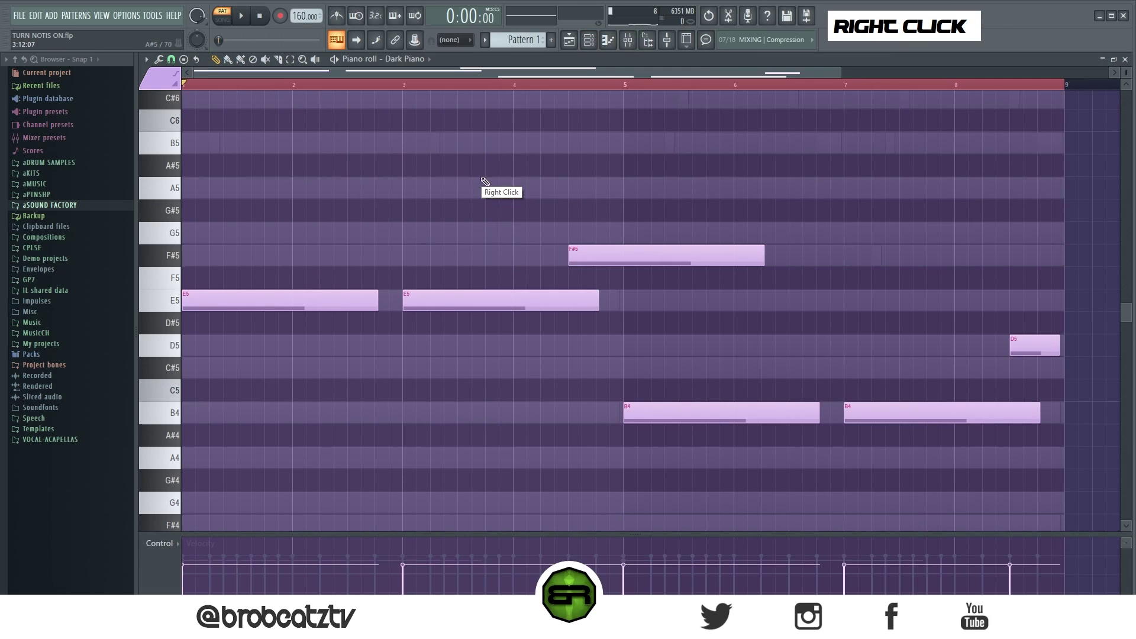
click(590, 43)
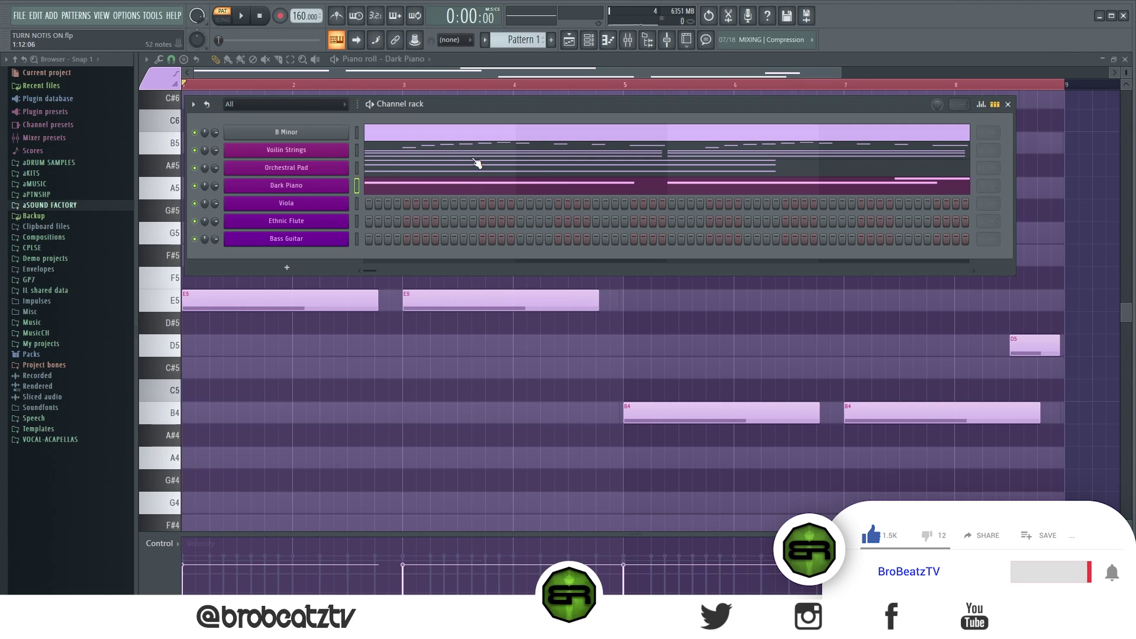
Select the Viola channel, open its 03 Violas instrument, audition notes with the Spiccato articulation, and close it
click(358, 203)
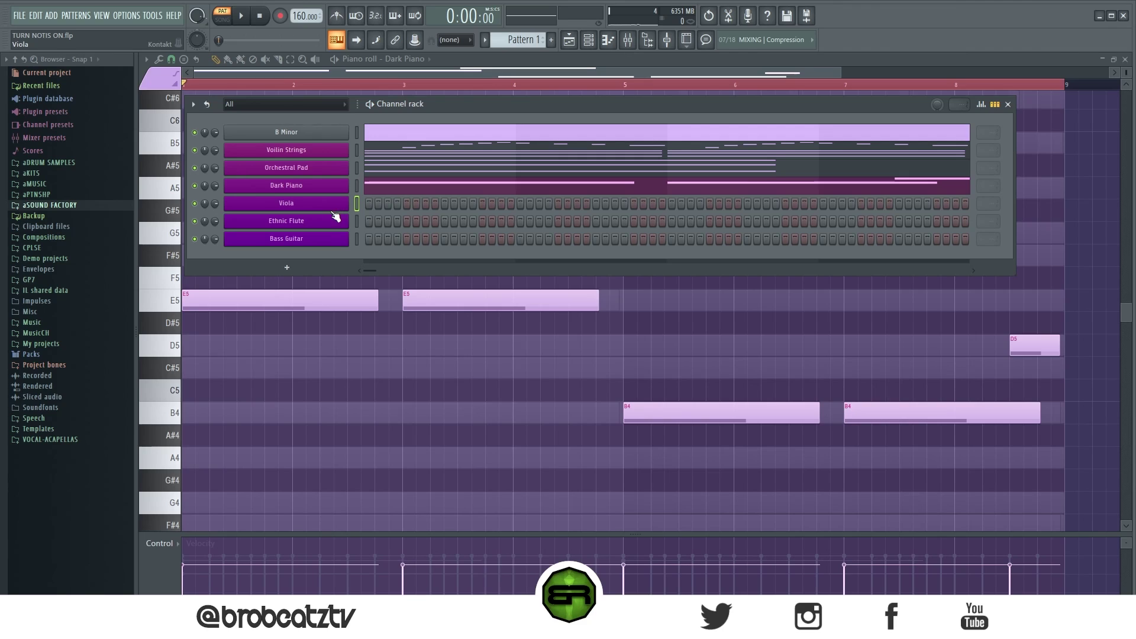
click(336, 208)
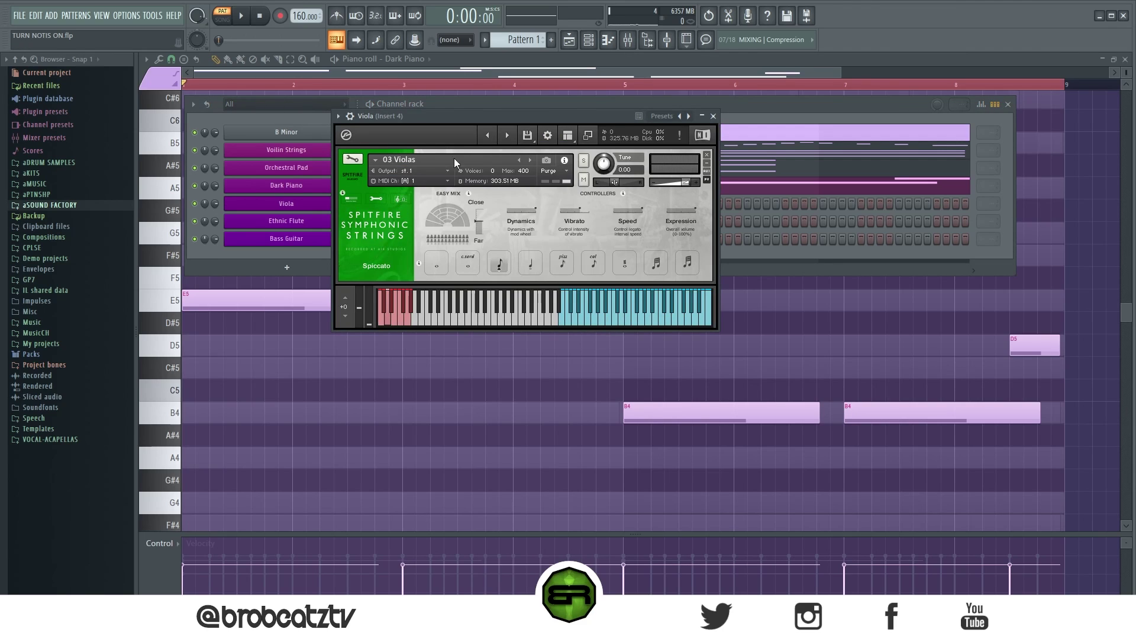
drag(464, 122, 436, 137)
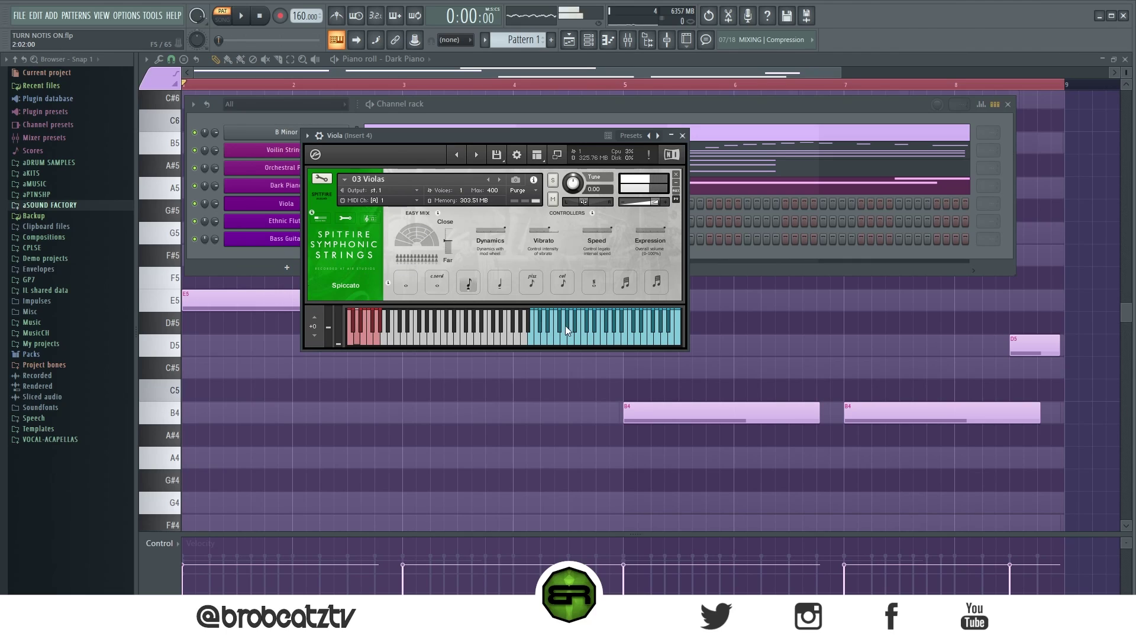
double_click(619, 329)
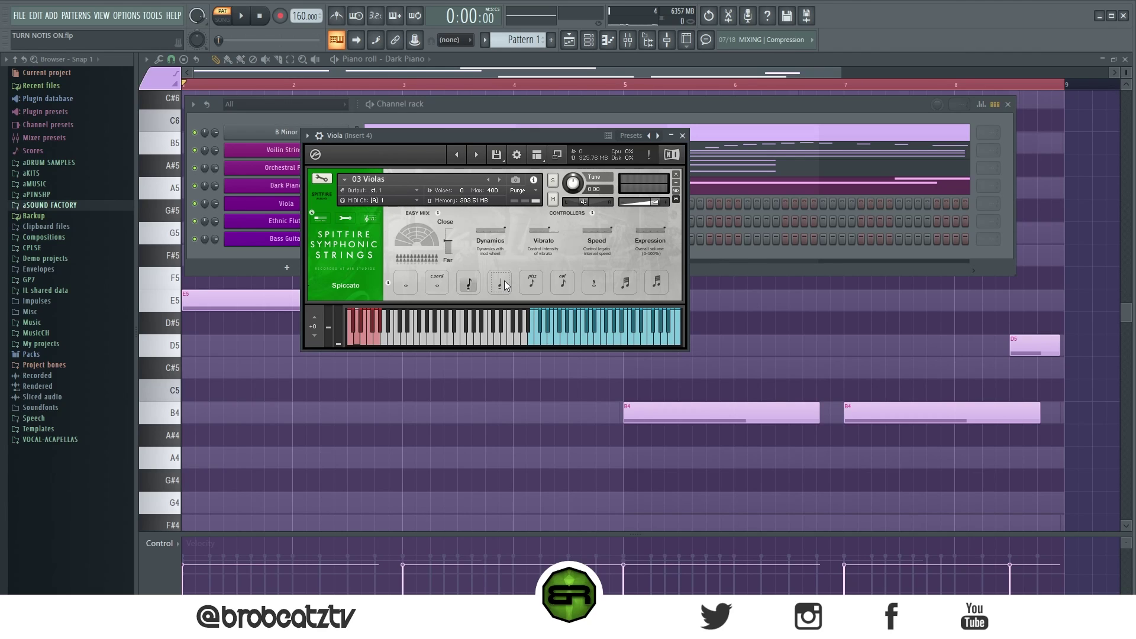
click(682, 135)
Add a short E5 note at the start of bar 1 in the Viola's piano roll
right_click(329, 207)
click(410, 203)
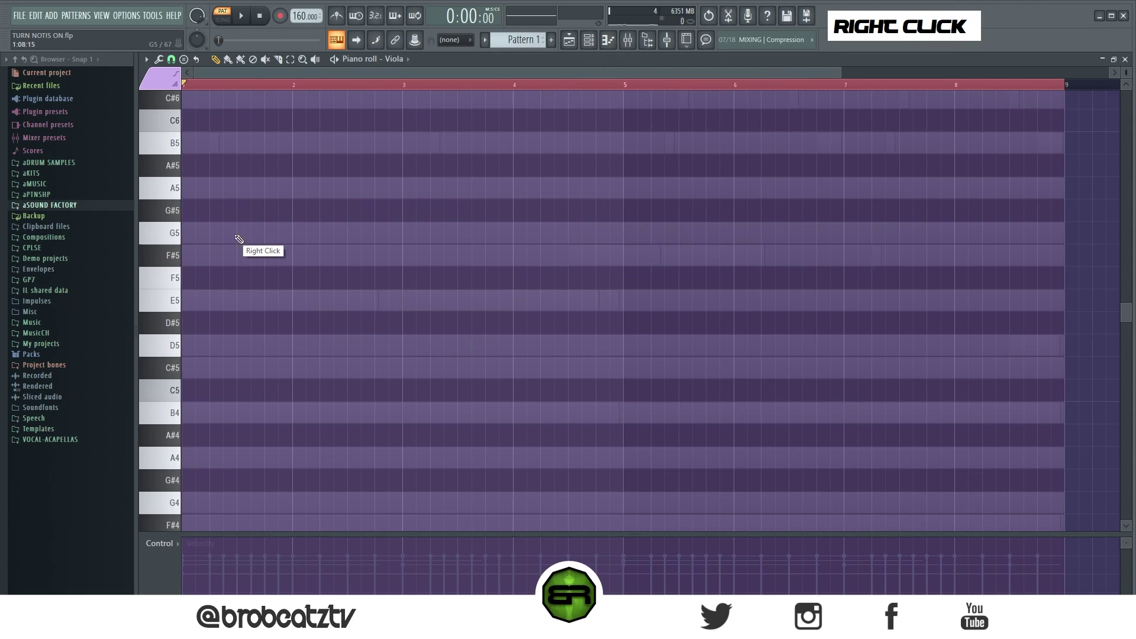
click(287, 303)
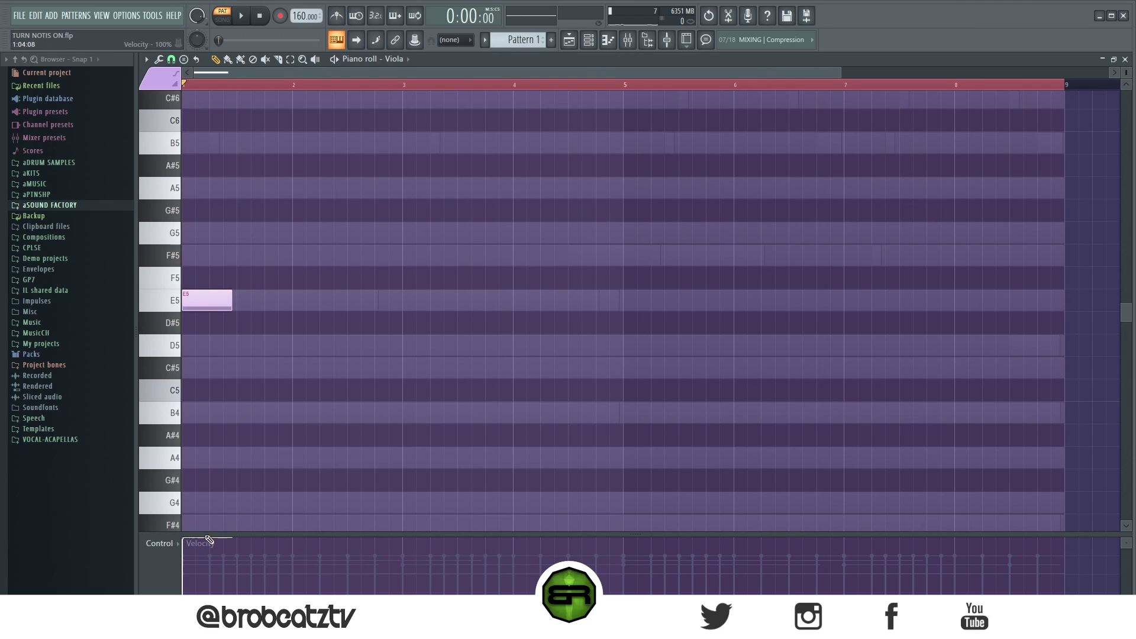
key(space)
key(space)
drag(230, 308, 193, 318)
Duplicate the Viola's E5 note one octave higher and place the copy on the last beat of bar 2
scroll(297, 398, up, 3)
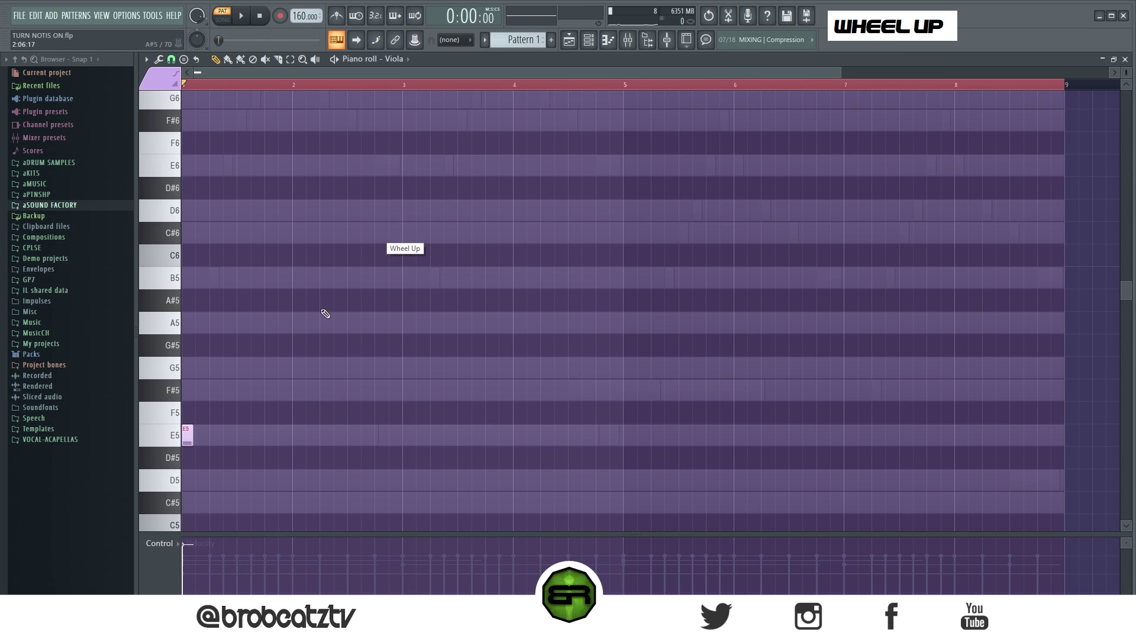
ctrl+click(187, 437)
drag(187, 436, 418, 446)
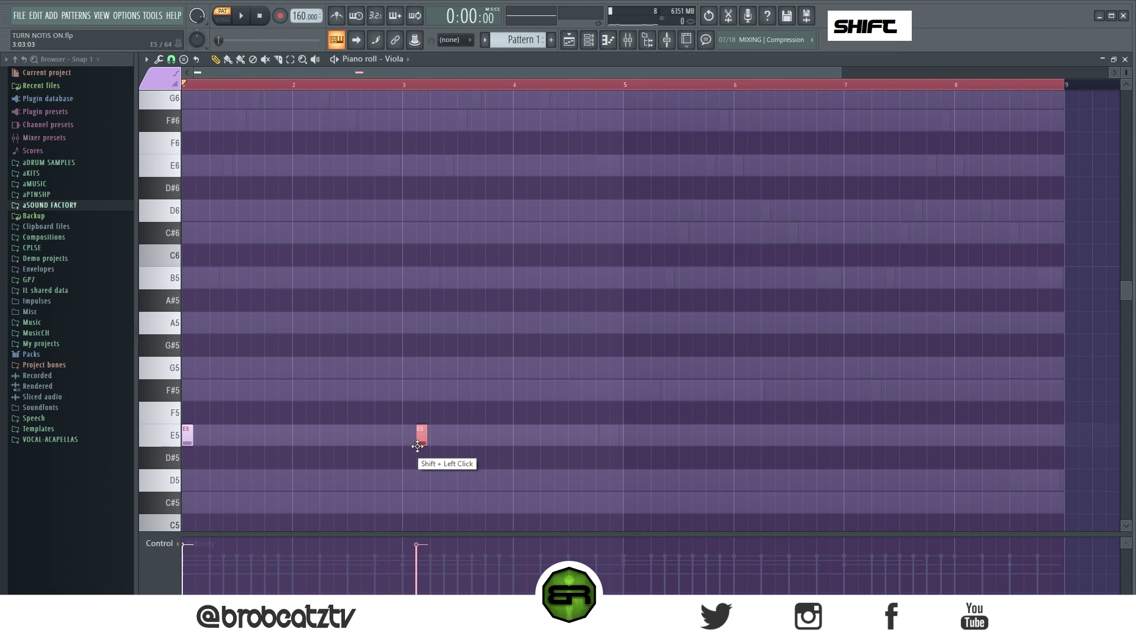
key(ctrl+Up)
key(space)
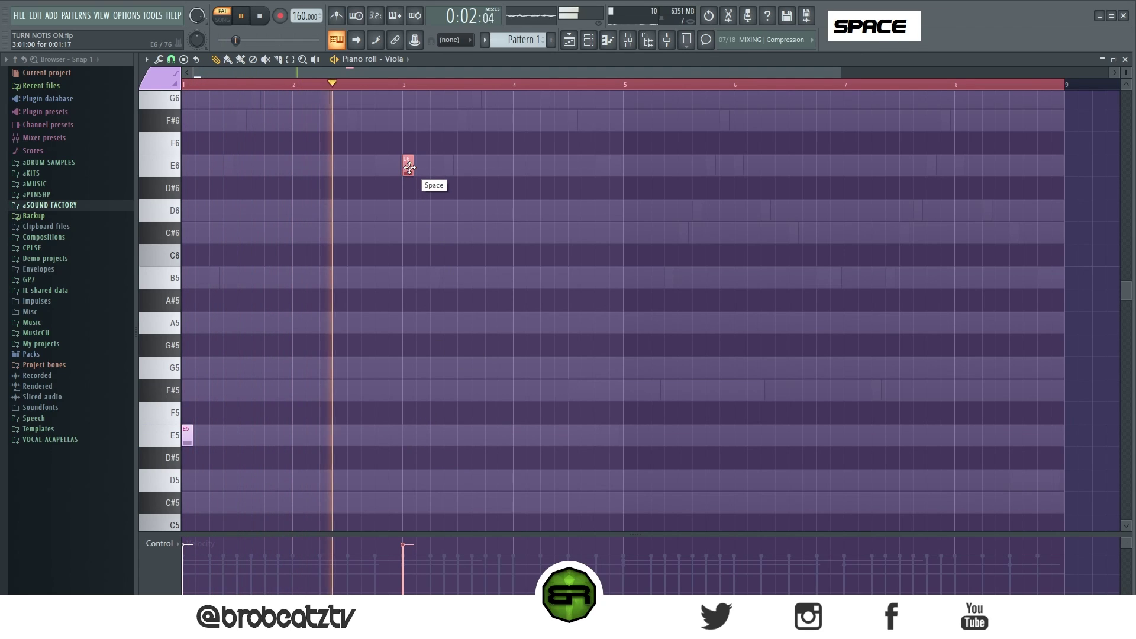
key(space)
drag(409, 167, 384, 171)
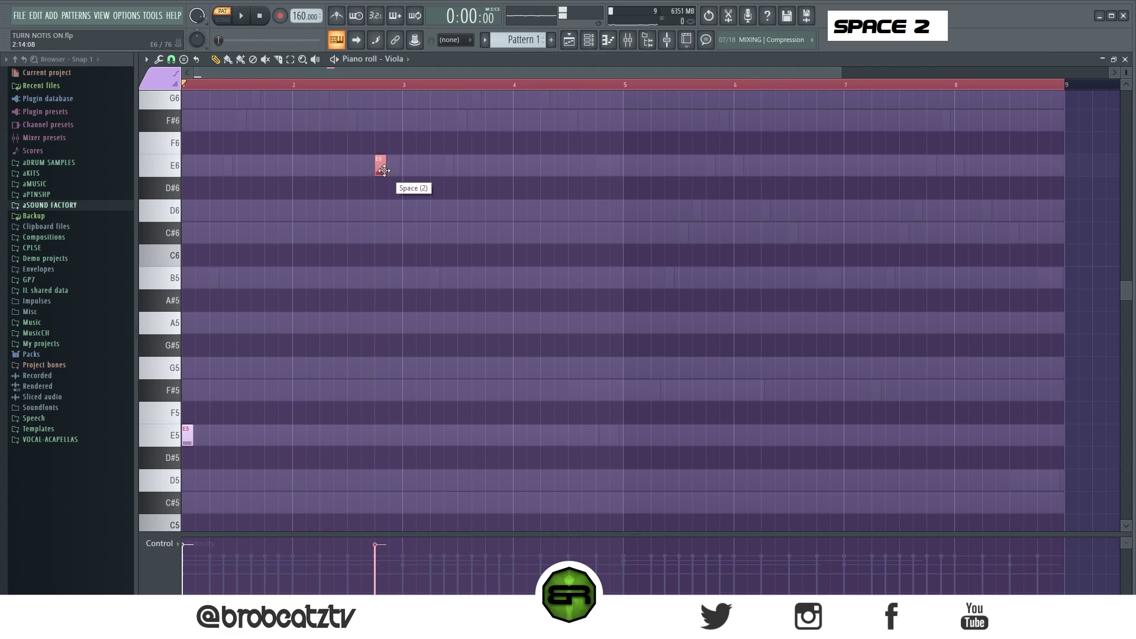
Add a short F#6 half a beat after the Viola's E6 note and a short B5 at the start of bar 3
scroll(394, 208, up, 3)
click(394, 188)
click(407, 346)
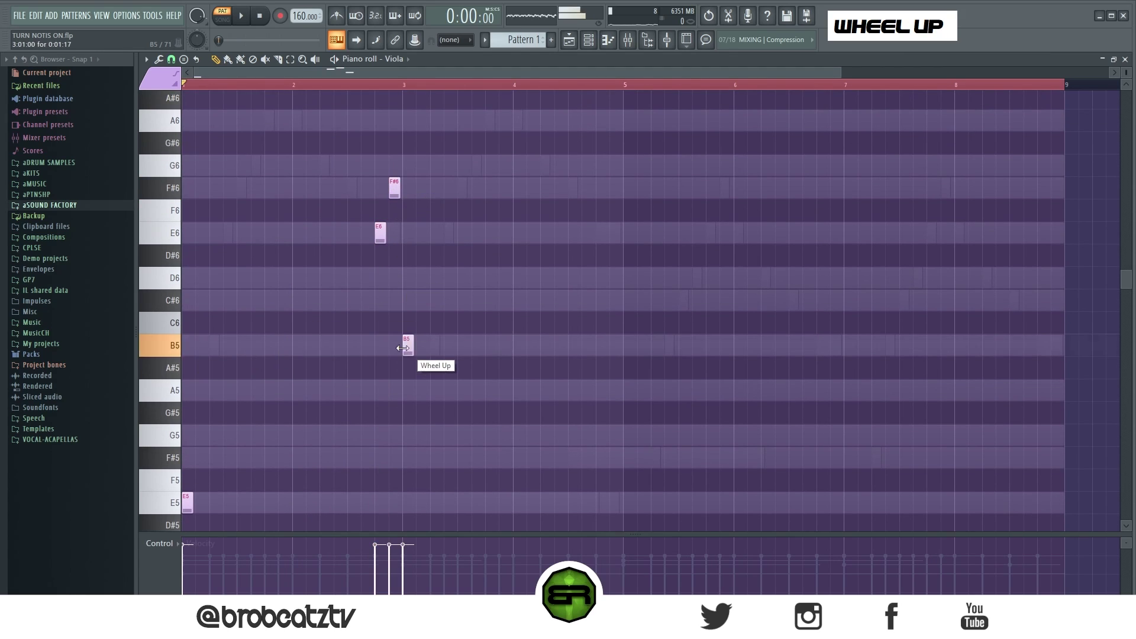
Check the Orchestral Pad's chords by selecting its bar 5 B4 and bar 1 E5 notes, and deselect them
click(588, 42)
click(373, 165)
scroll(398, 189, down, 4)
ctrl+click(657, 356)
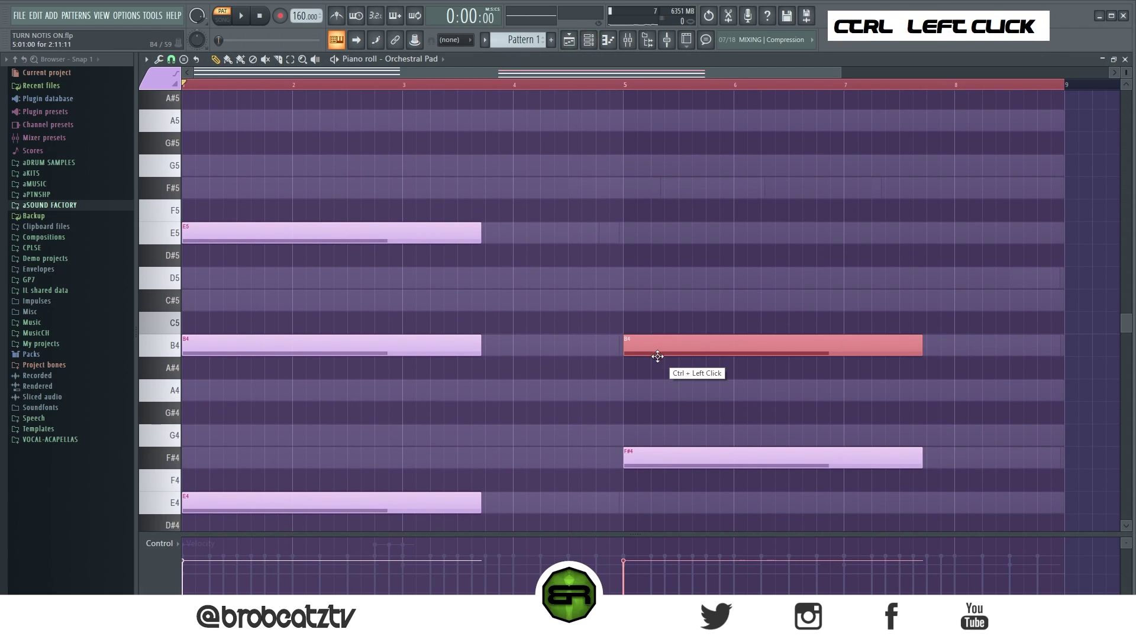
ctrl+shift+click(438, 240)
right_click(798, 316)
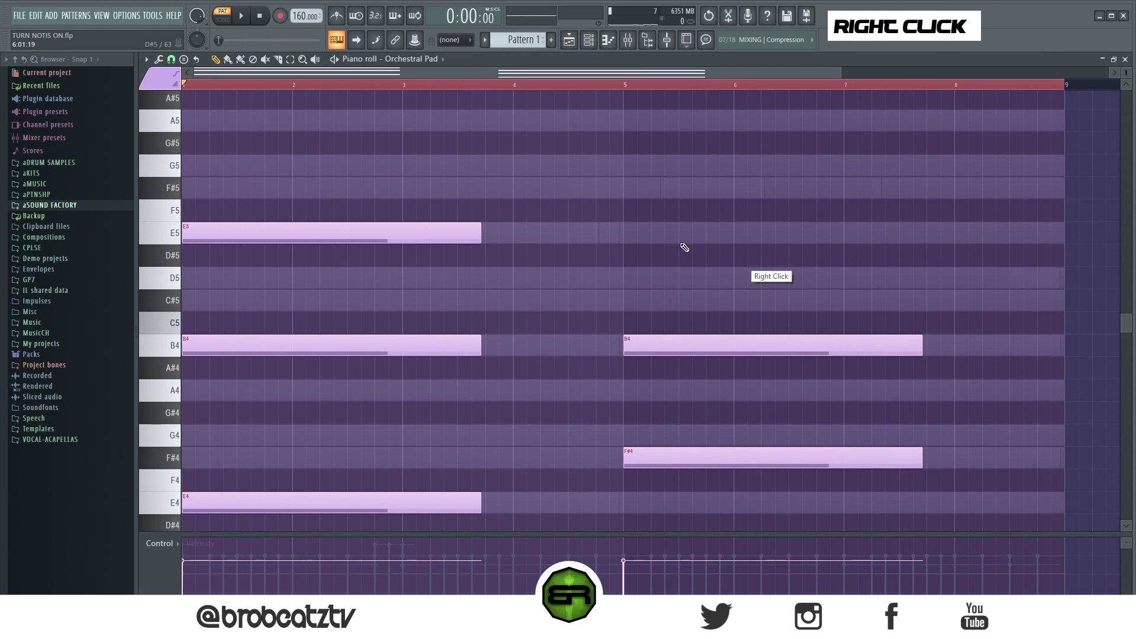
Return to the Viola's piano roll, lower the velocity of all its notes slightly during playback, and deselect them
click(594, 41)
click(383, 218)
scroll(398, 218, up, 3)
key(space)
scroll(513, 259, up, 2)
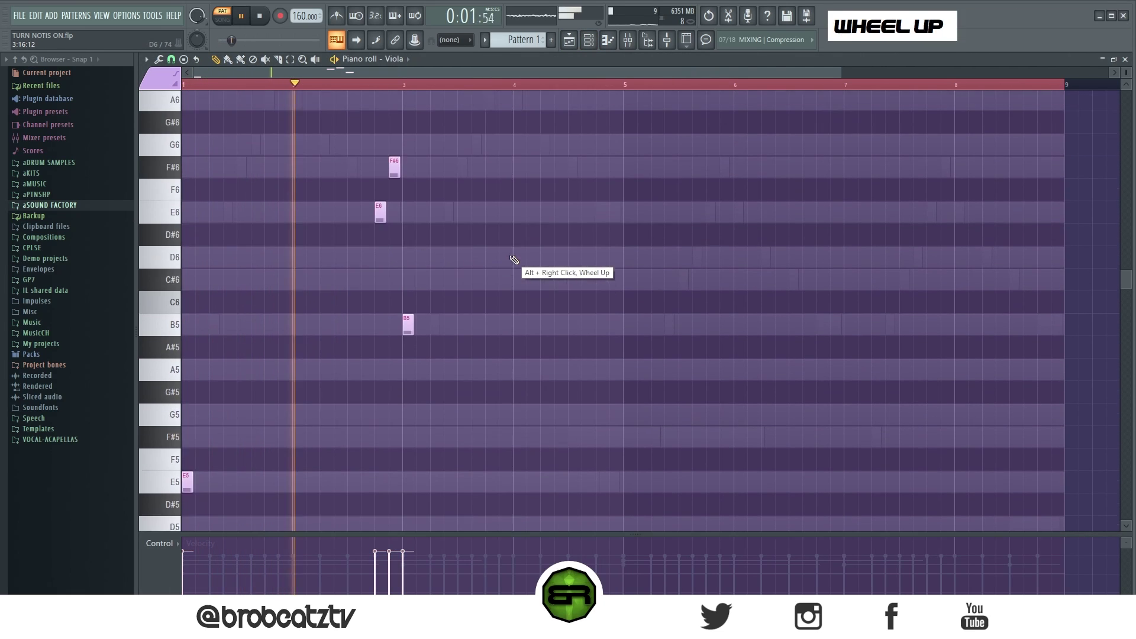
scroll(514, 260, up, 1)
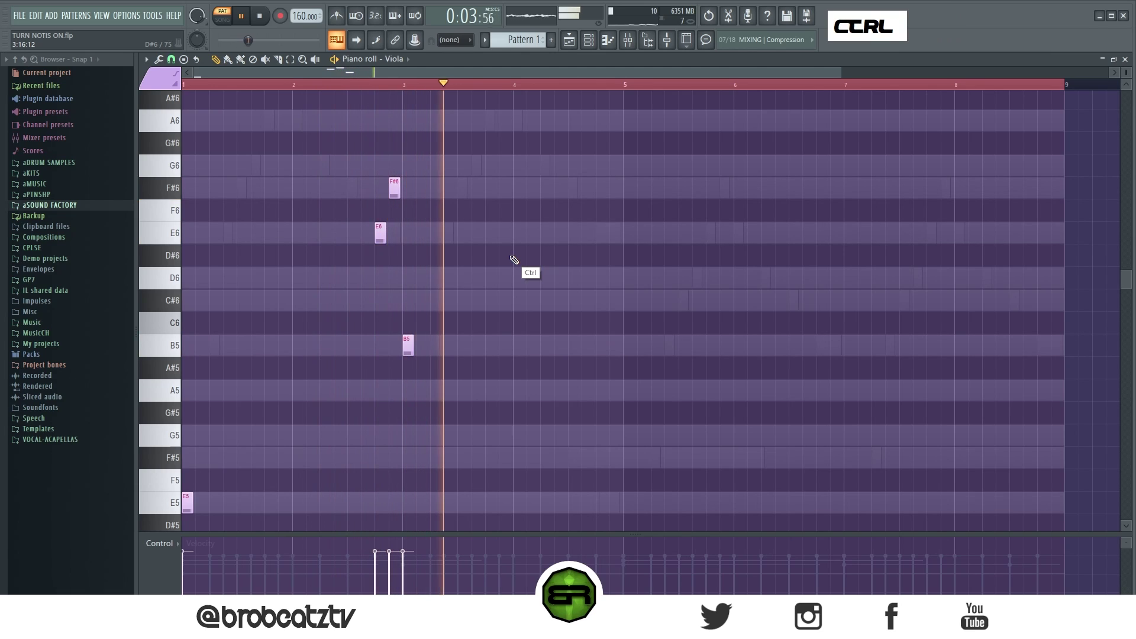
alt+scroll(515, 261, up, 2)
right_click(550, 259)
key(space)
key(space)
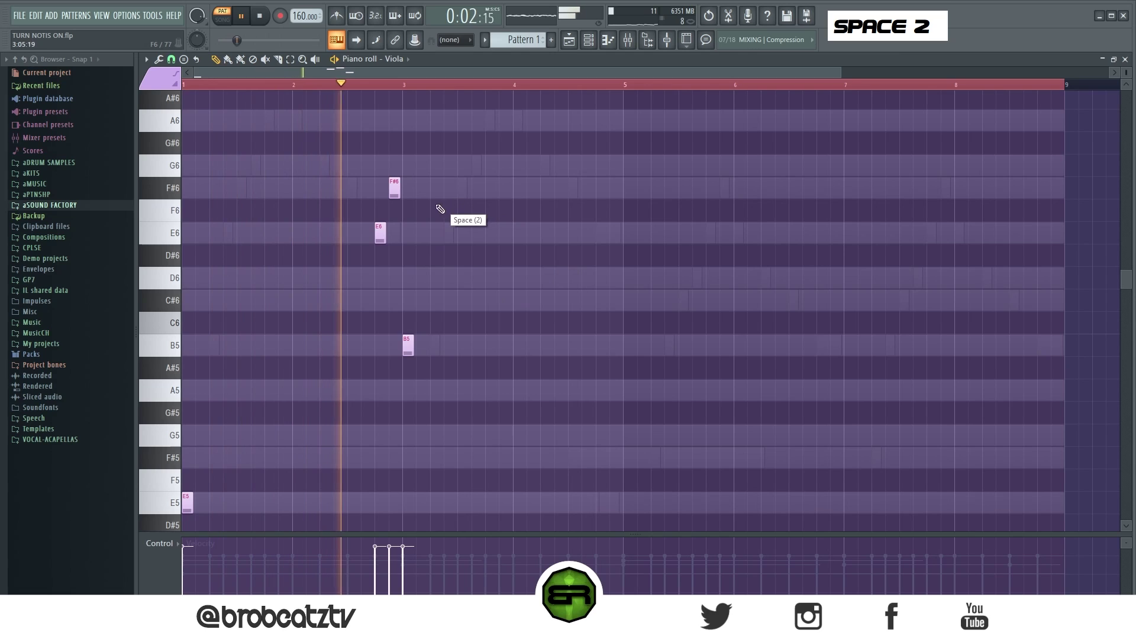
Duplicate the Viola's F#6 note to halfway through bar 4, deselect it, and stop playback
ctrl+click(394, 188)
drag(397, 188, 582, 189)
right_click(578, 244)
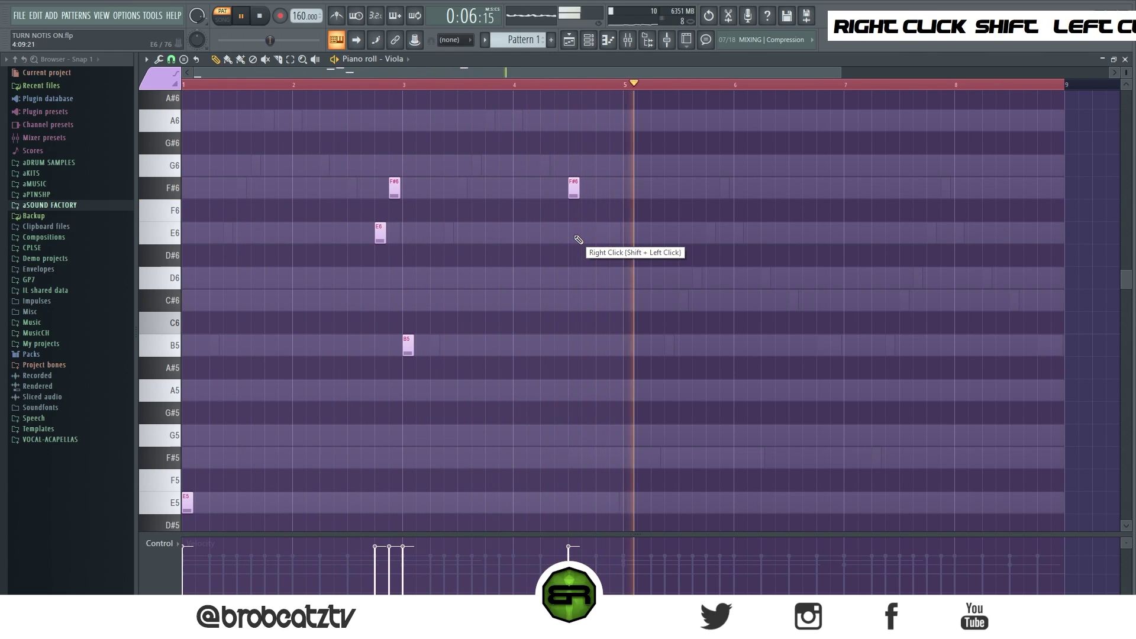
key(space)
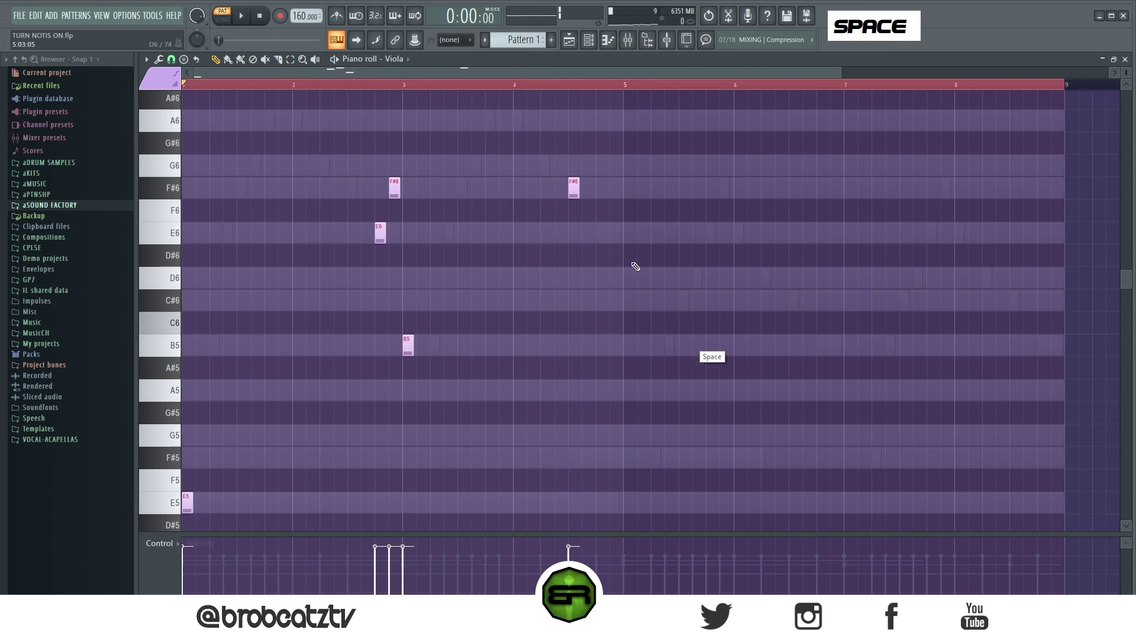
Try copying the Viola's first E5 note to B5 at the start of bar 5, and remove the copy
key(ctrl+a)
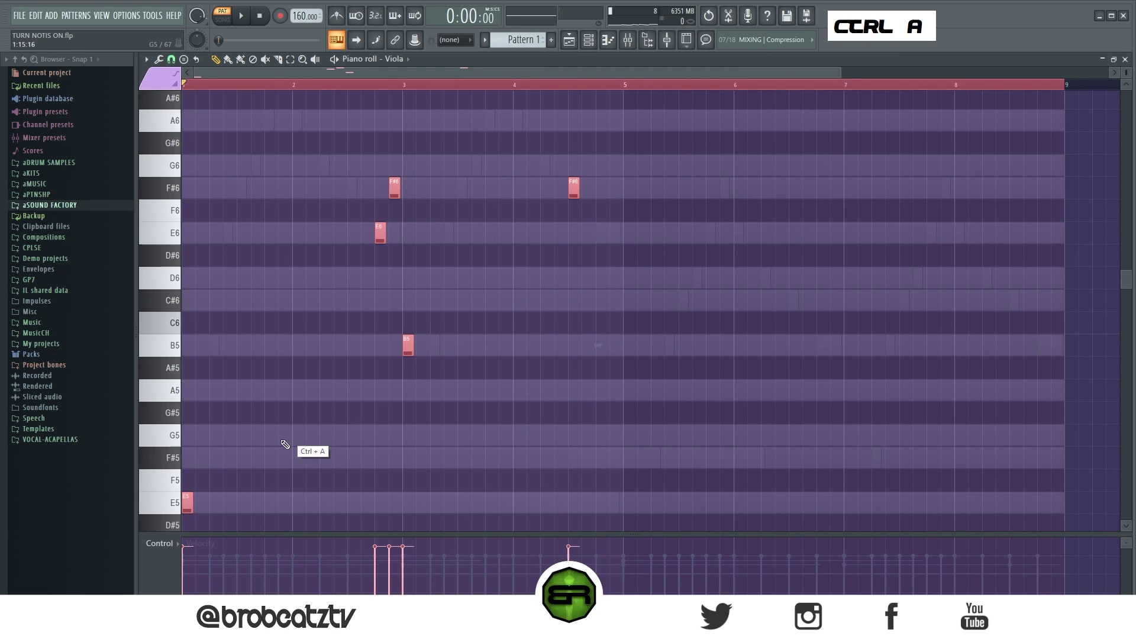
right_click(212, 501)
ctrl+click(186, 508)
drag(187, 505, 624, 360)
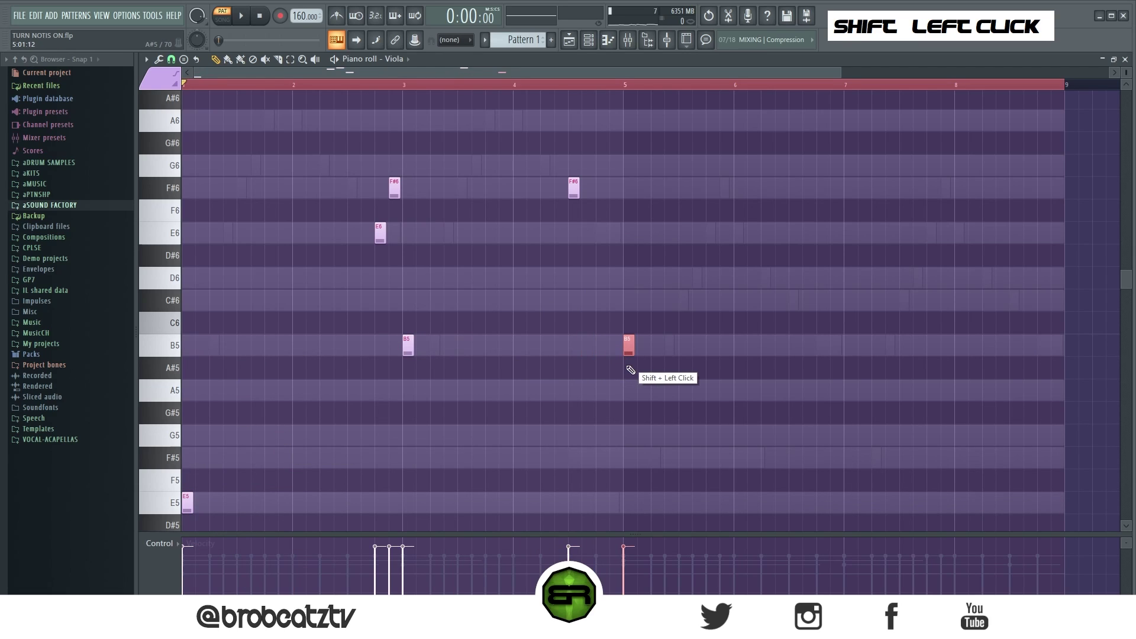
right_click(650, 360)
key(ctrl+a)
right_click(628, 348)
Duplicate all the Viola notes four bars on to bars 5 to 8, and raise the copied E5 note one octave
drag(188, 509, 626, 508)
drag(686, 470, 604, 527)
key(ctrl+Up)
Transpose the copied Viola notes in bars 5 to 8 down five semitones so they start on B5, and deselect them
drag(1070, 133, 600, 381)
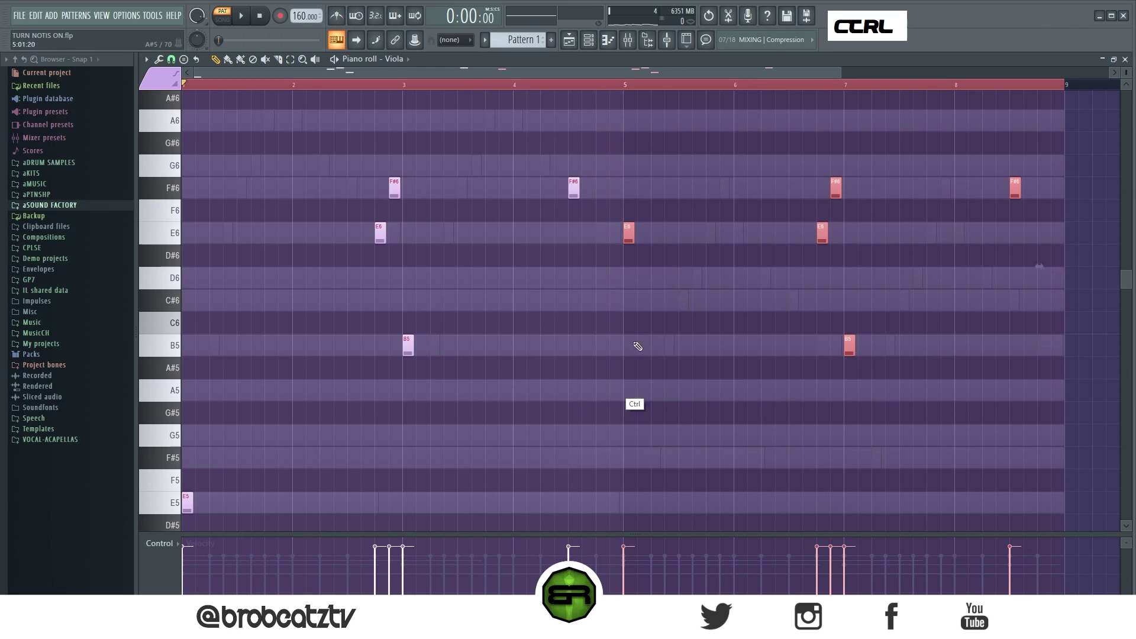
drag(629, 229, 631, 348)
right_click(637, 261)
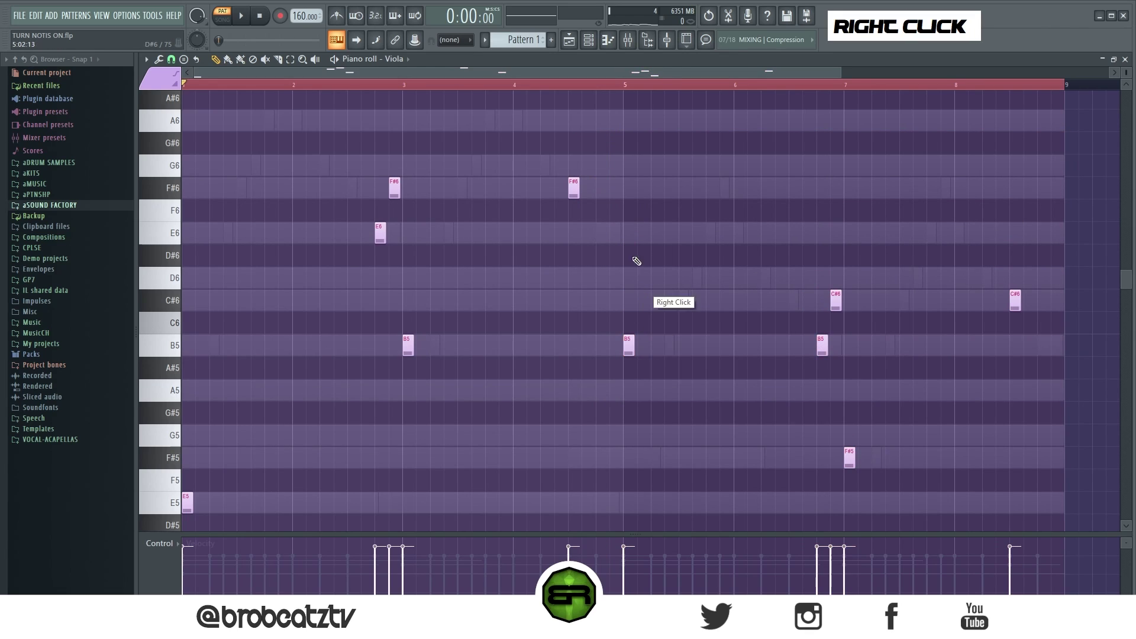
Replace the Viola's C#6 halfway through bar 8 with B5 and add C#6 on the last beat during playback
key(space)
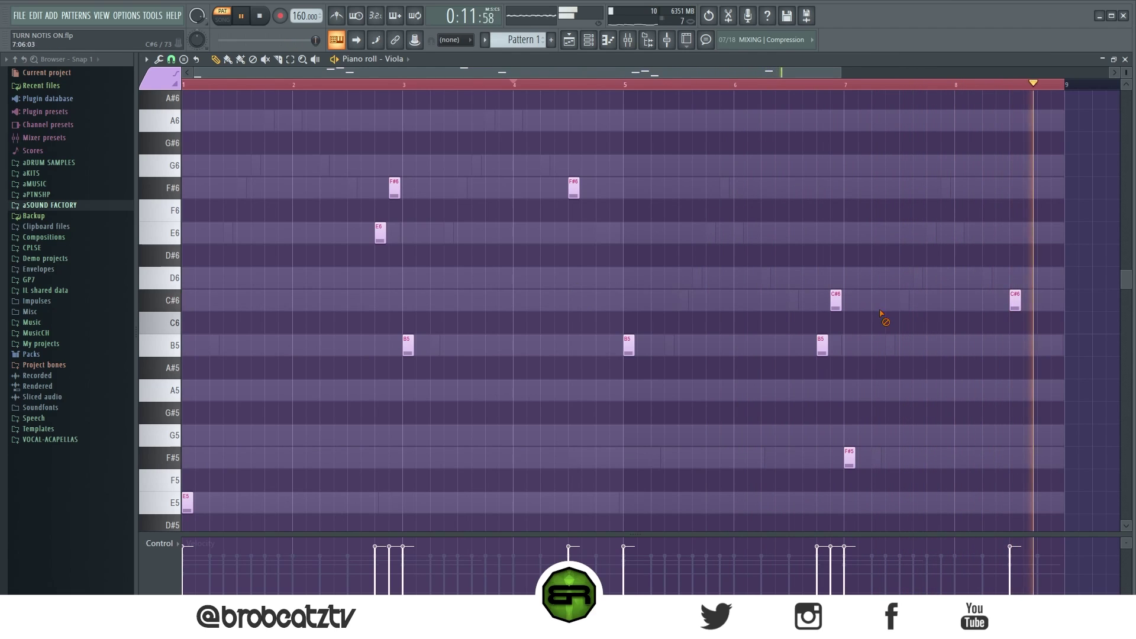
key(space)
key(space)
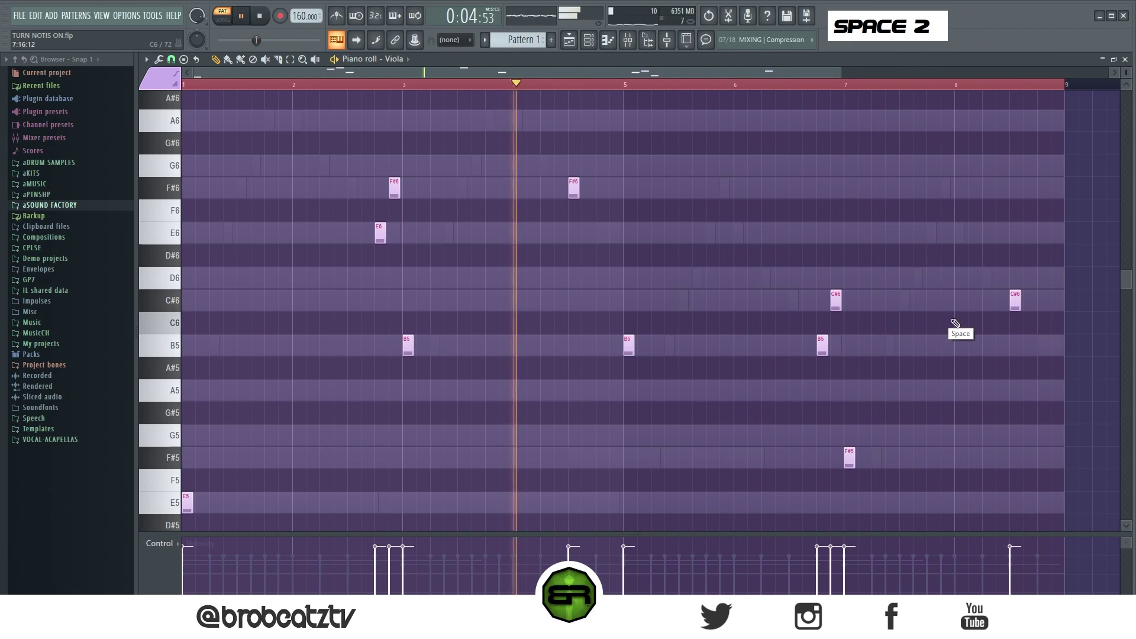
click(1006, 342)
right_click(1014, 300)
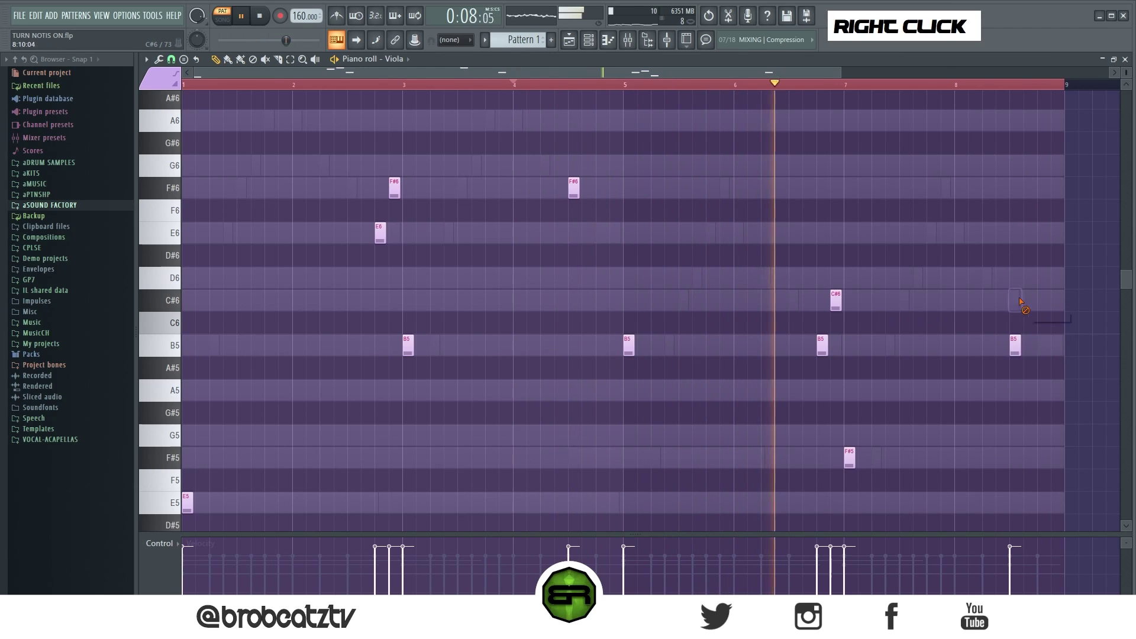
click(1041, 303)
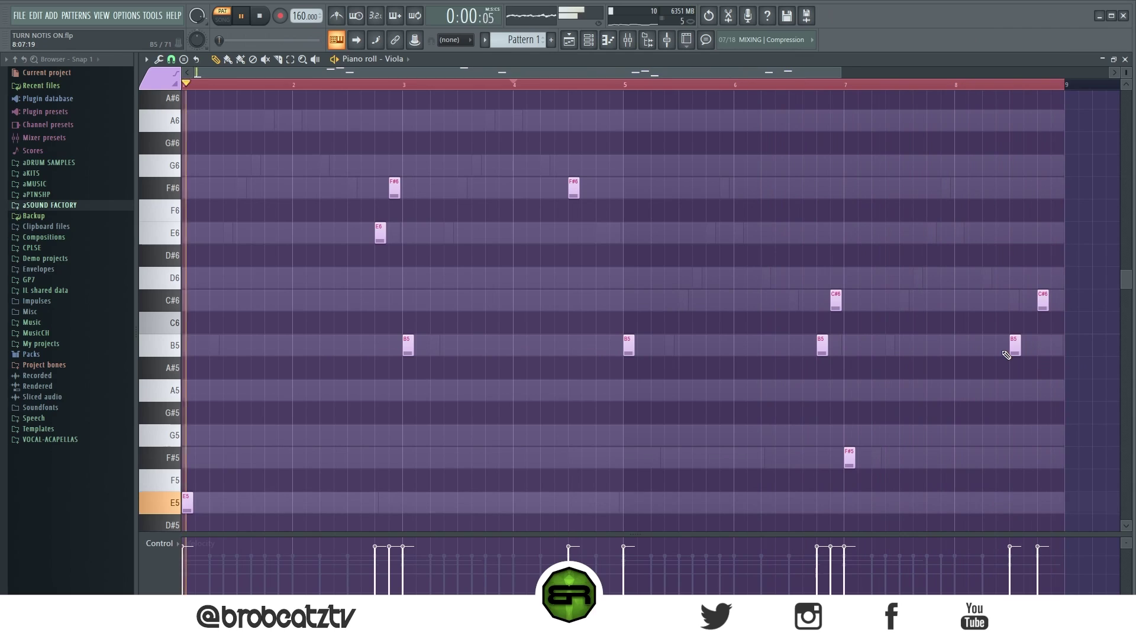
key(space)
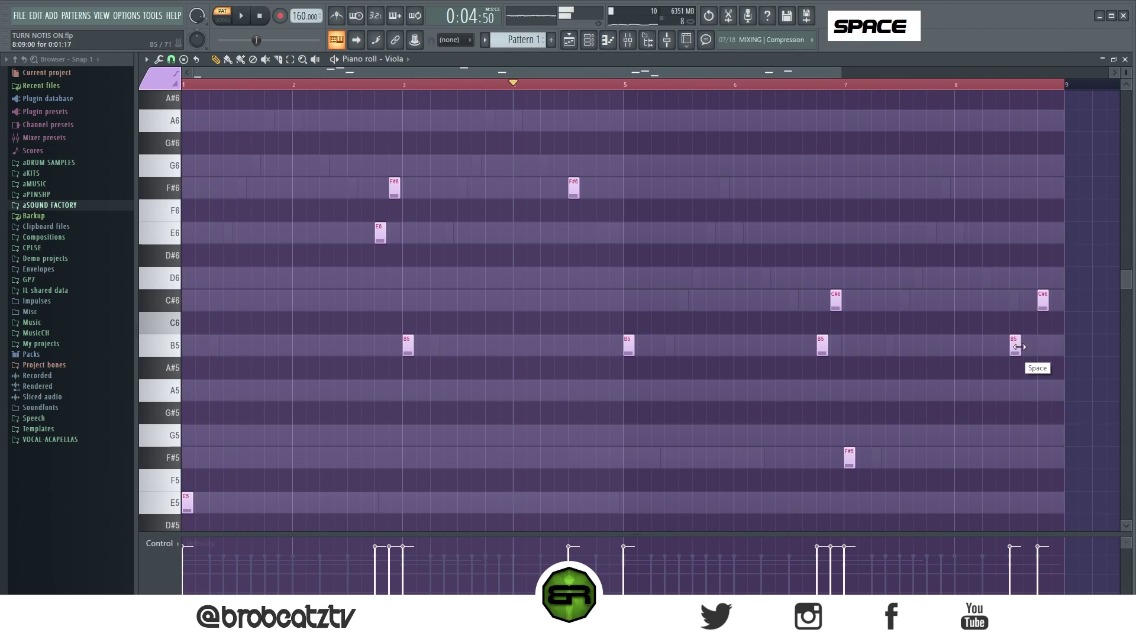
Shift the Viola's bar 8 notes to B5 on the last beat and C#6 half a beat after it, and play that ending
right_click(1015, 346)
double_click(1042, 346)
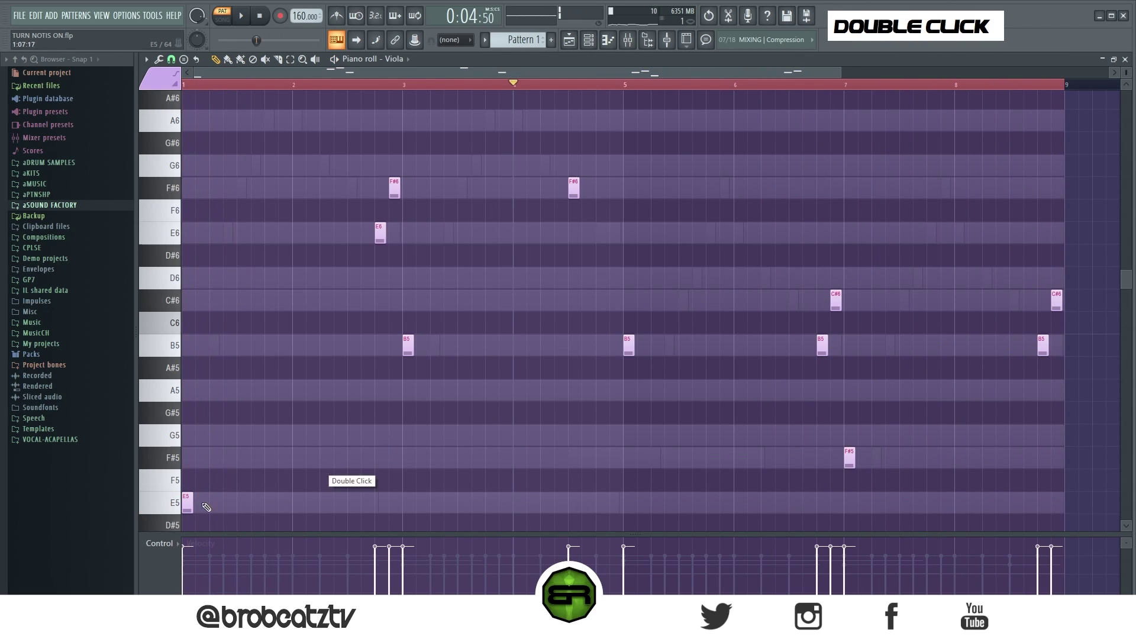
drag(223, 491, 182, 514)
click(1019, 81)
key(space)
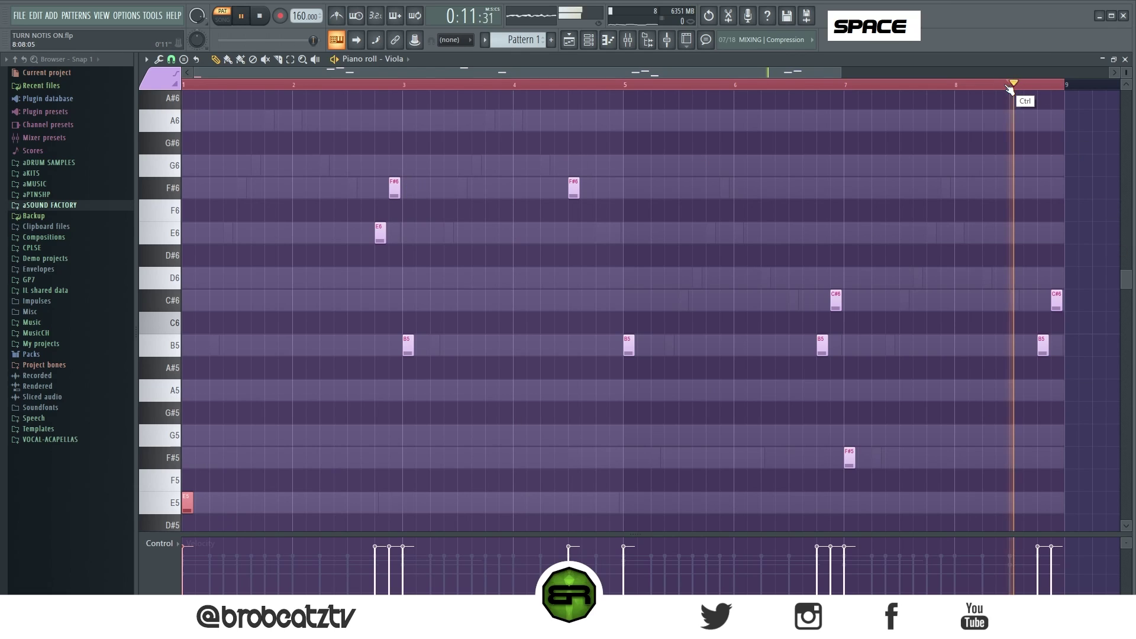
key(space)
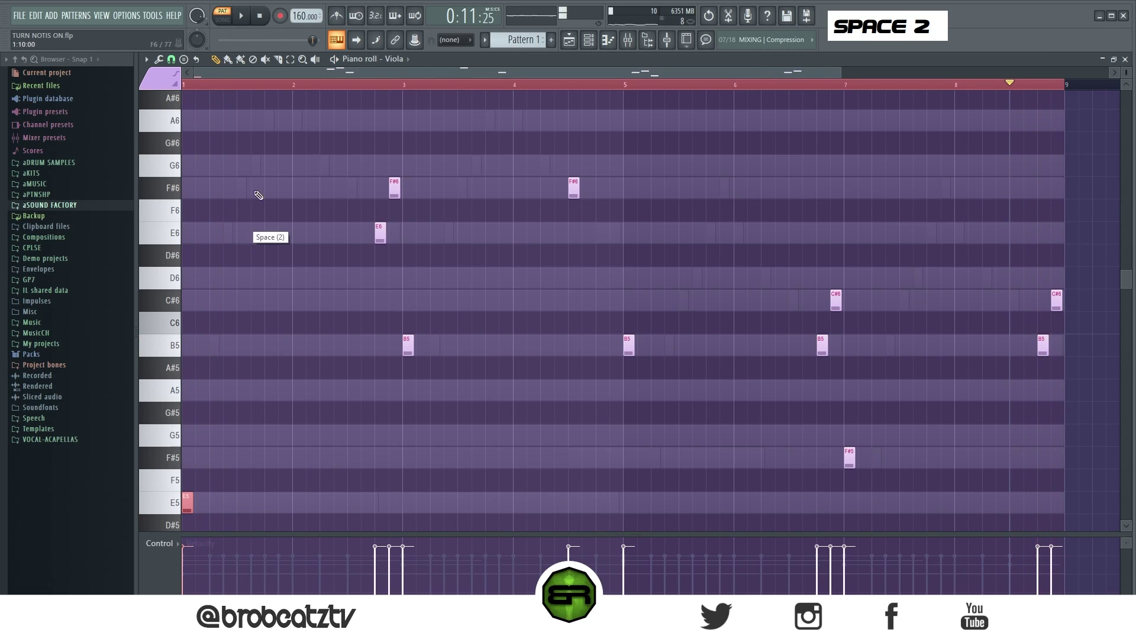
right_click(629, 190)
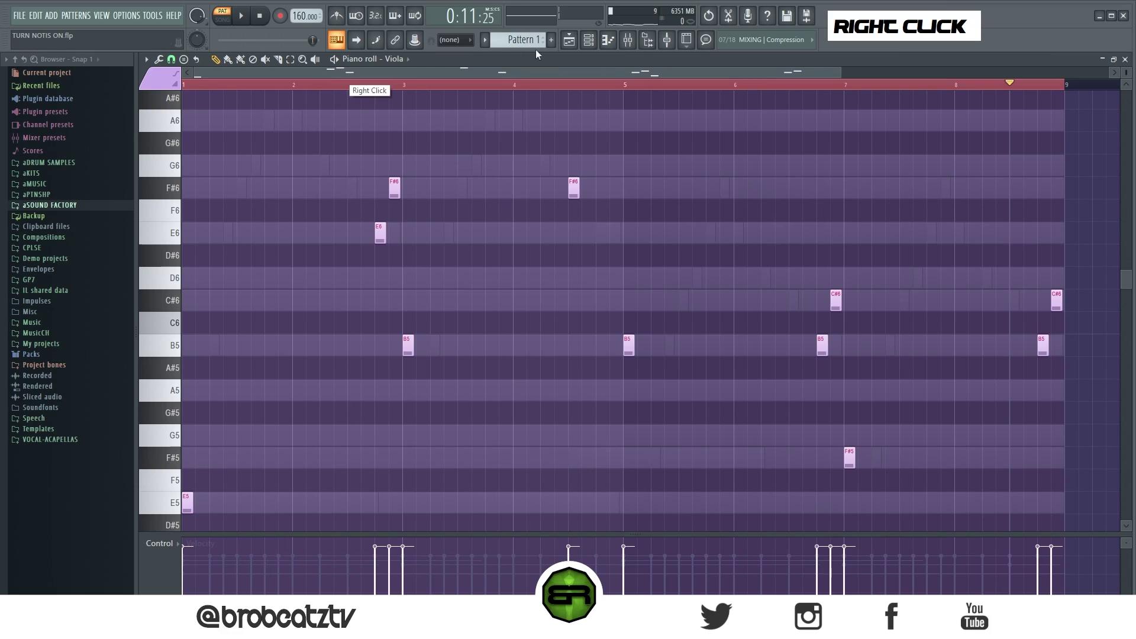
Close the Ethnic Flute instrument window and open the Voilin Strings notes for editing
right_click(587, 41)
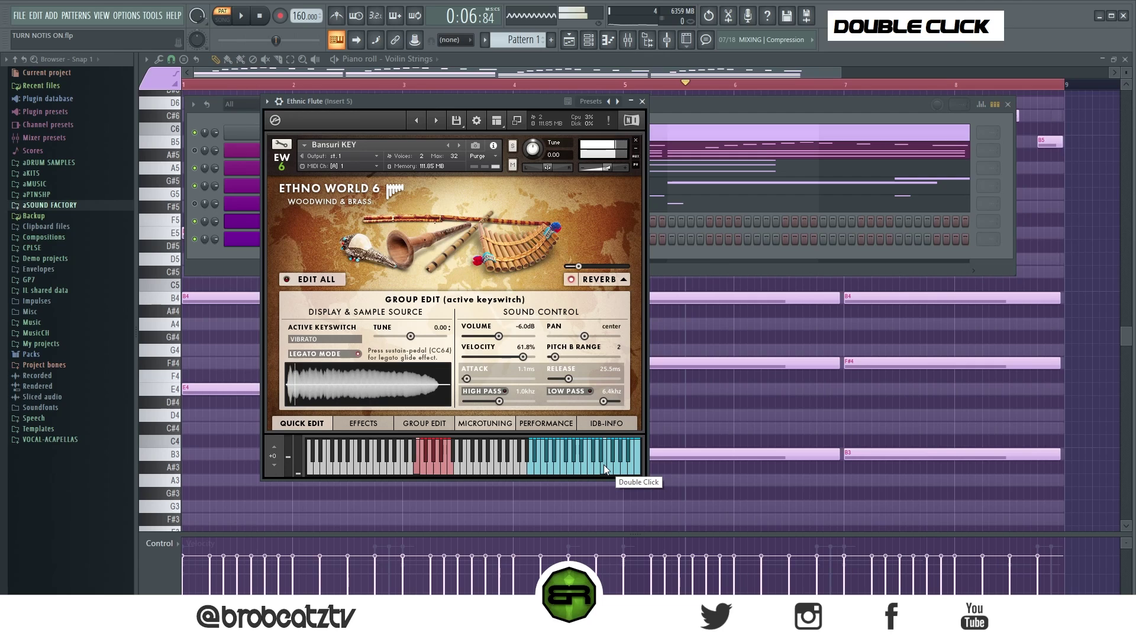
click(641, 101)
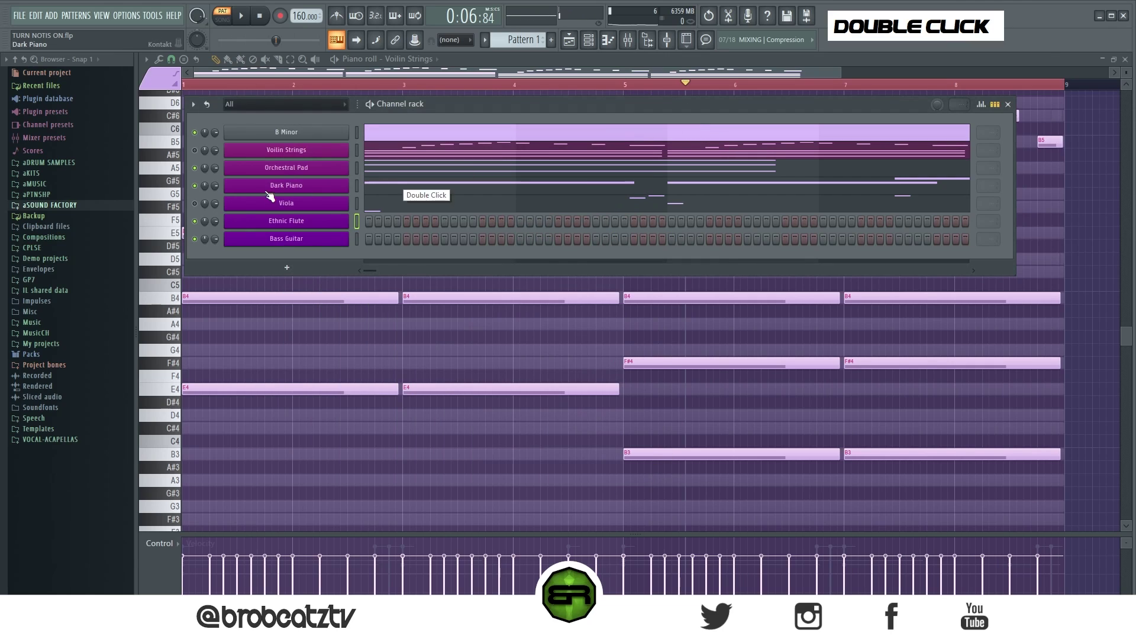
right_click(316, 333)
scroll(322, 332, up, 3)
Select and copy the strings' first E5 chord note in bar 1 and the B4 chord note in bar 5
drag(211, 293, 532, 323)
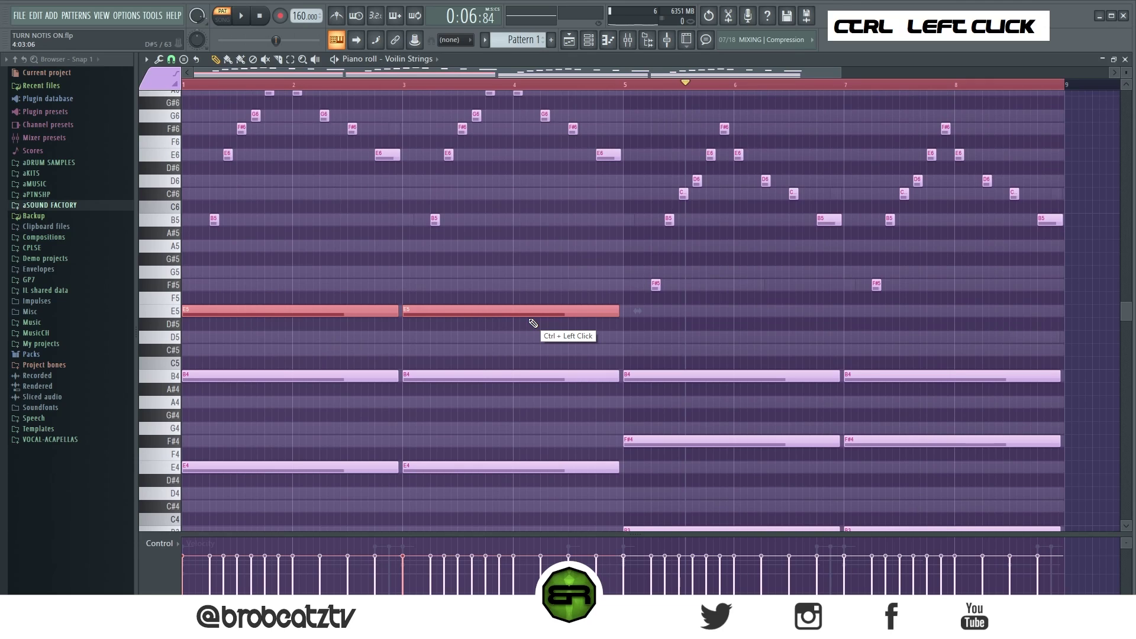
right_click(530, 330)
drag(294, 294, 532, 329)
right_click(532, 329)
drag(294, 291, 681, 343)
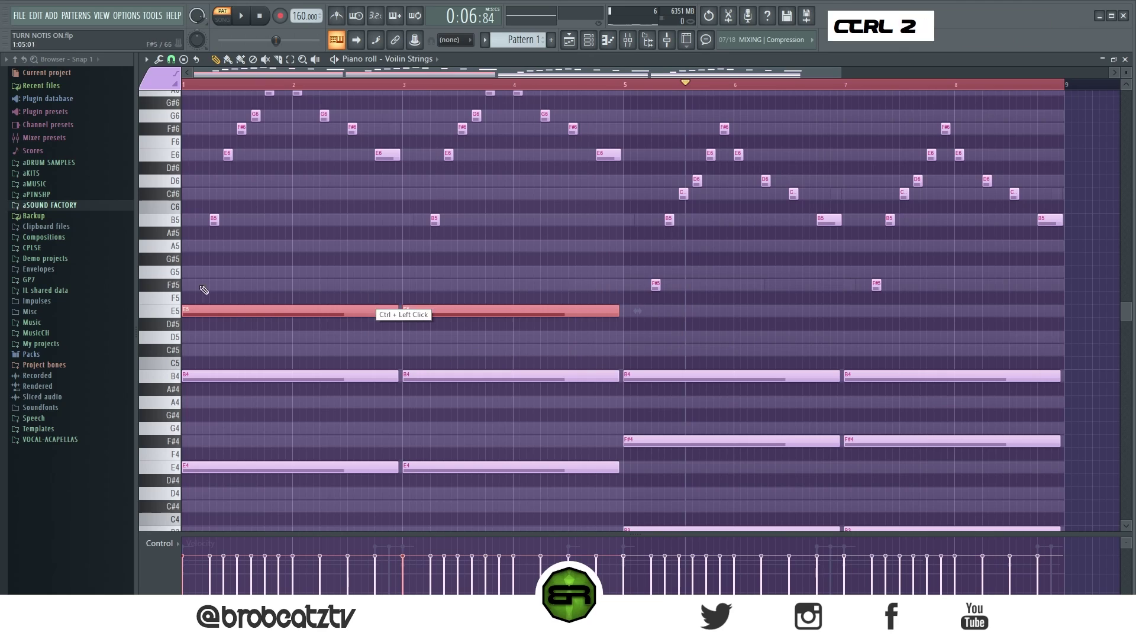
drag(203, 288, 531, 504)
right_click(492, 341)
drag(263, 277, 318, 326)
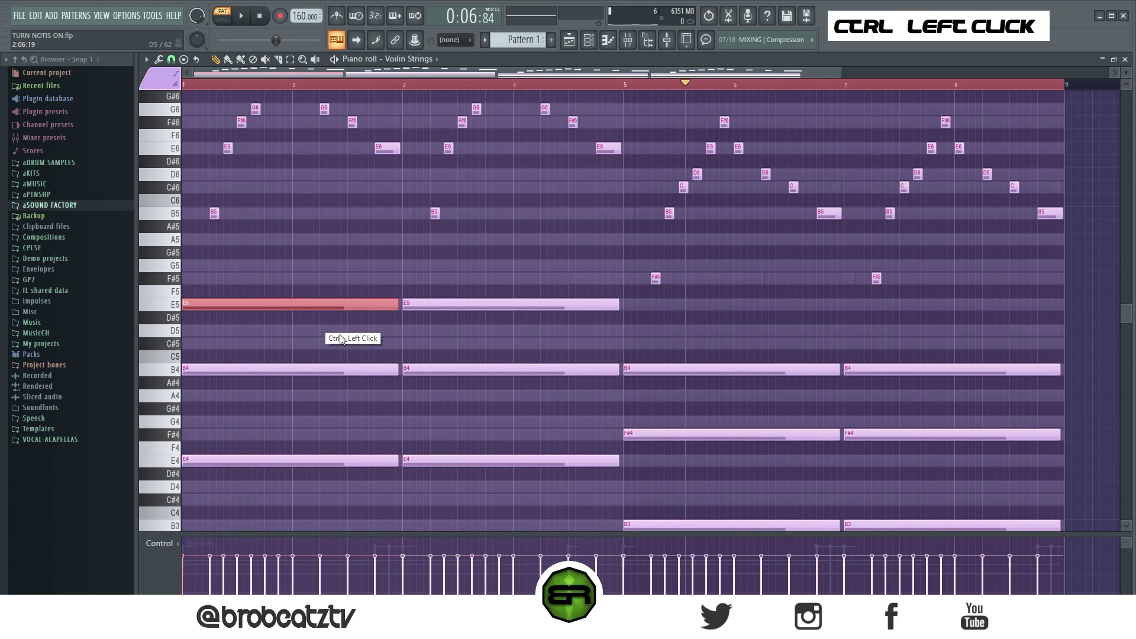
ctrl+shift+click(650, 370)
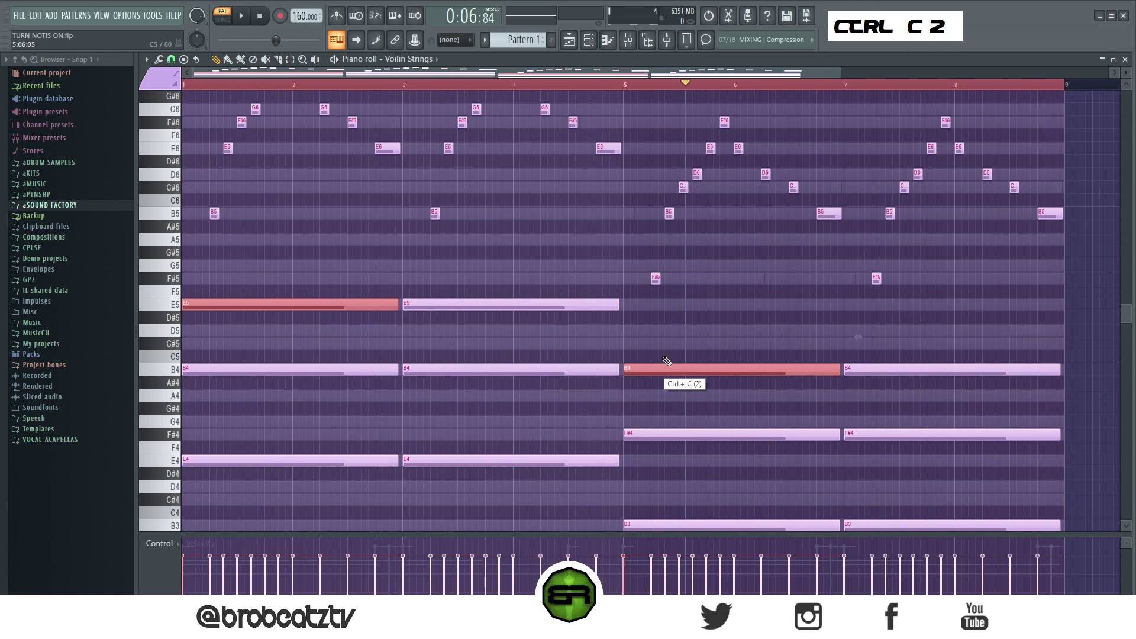
Paste the copied E5 and B4 notes into the Ethnic Flute channel
click(591, 42)
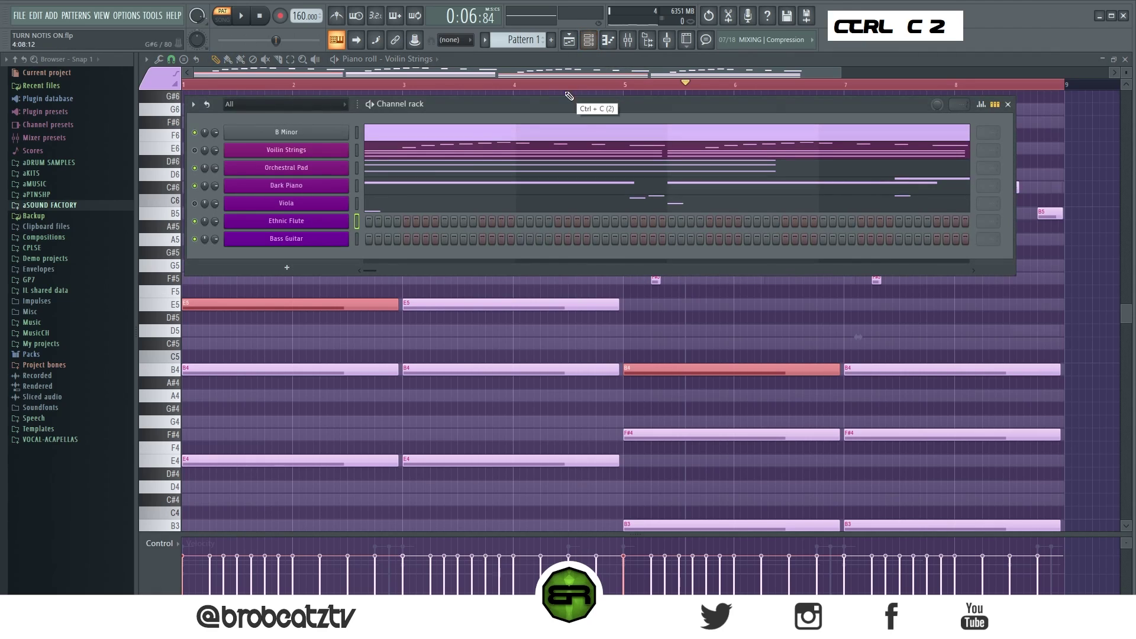
right_click(346, 221)
click(367, 222)
key(ctrl+v)
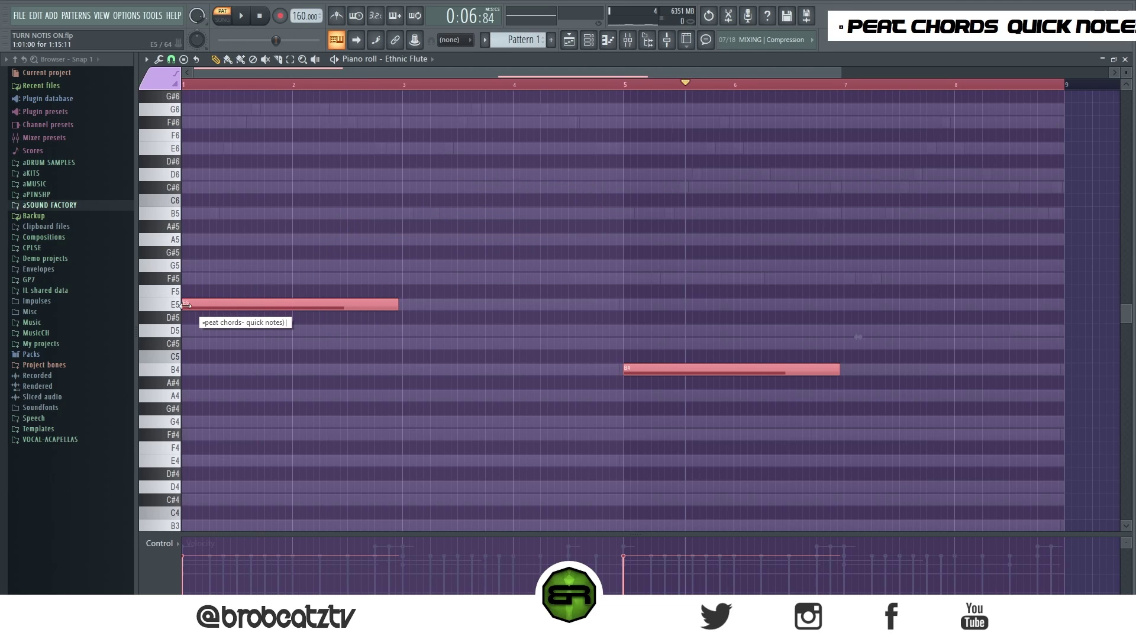
Trim the starts of both flute notes so they begin at bars 2 and 6, and deselect them
drag(218, 306, 275, 308)
right_click(315, 338)
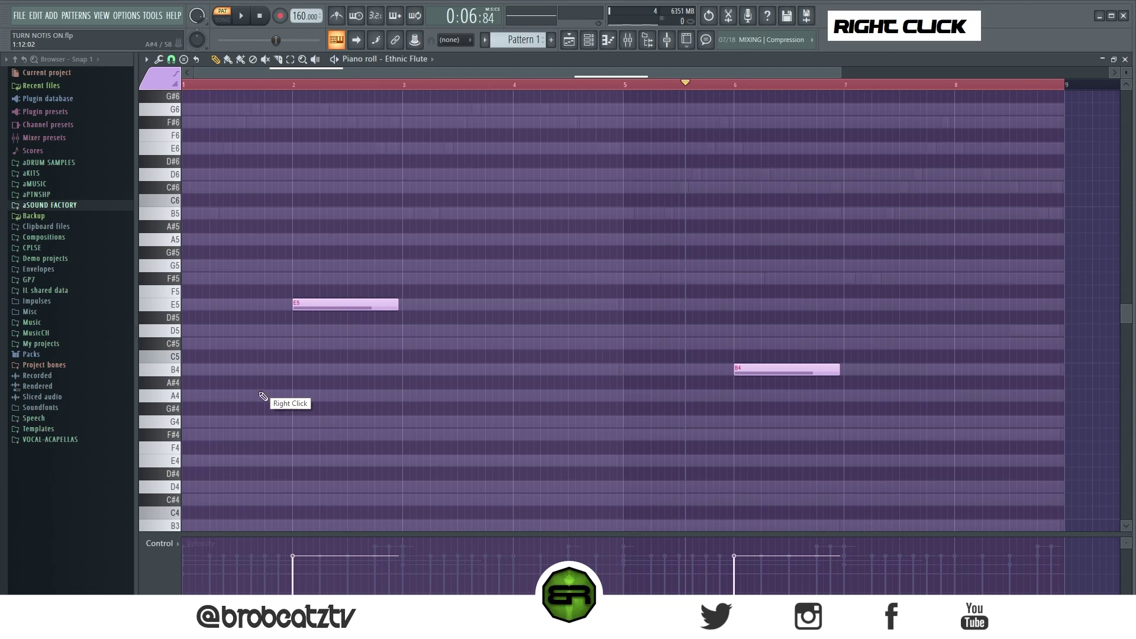
drag(594, 72, 366, 74)
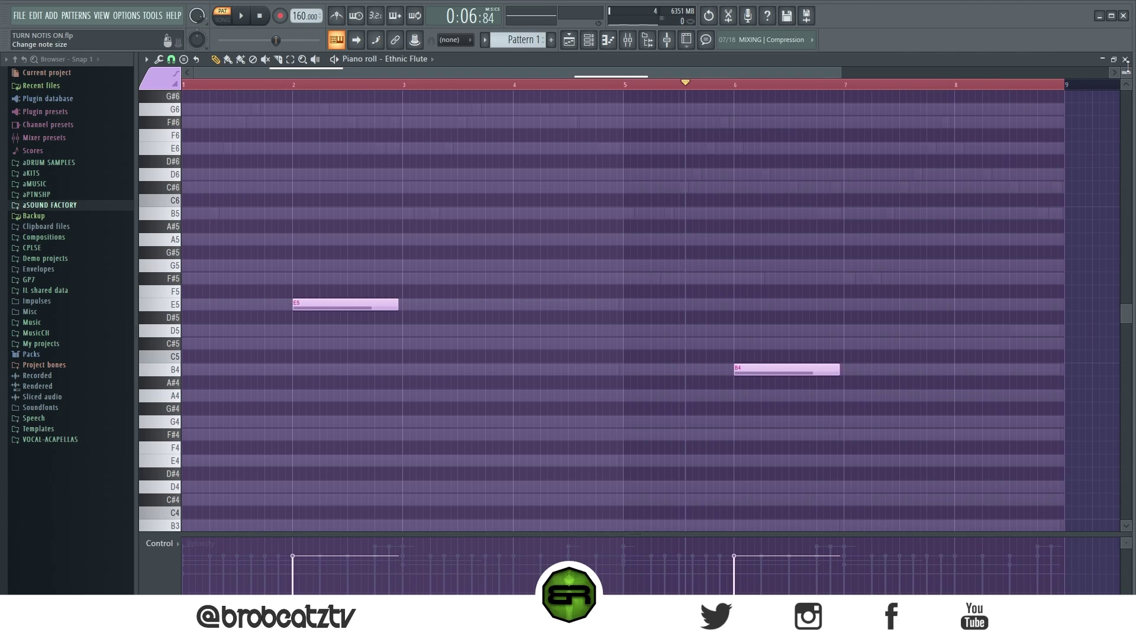
Try short C#5 and D5 flute notes as a rising lead-in to the E5 at bar 2
scroll(272, 152, up, 5)
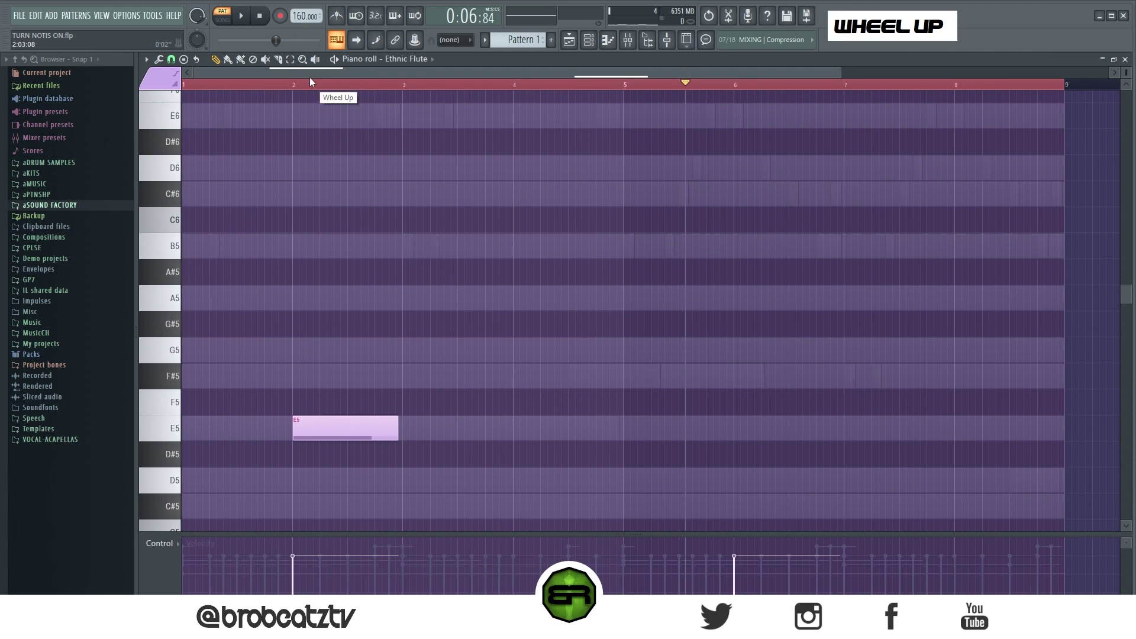
scroll(307, 294, down, 1)
right_click(268, 342)
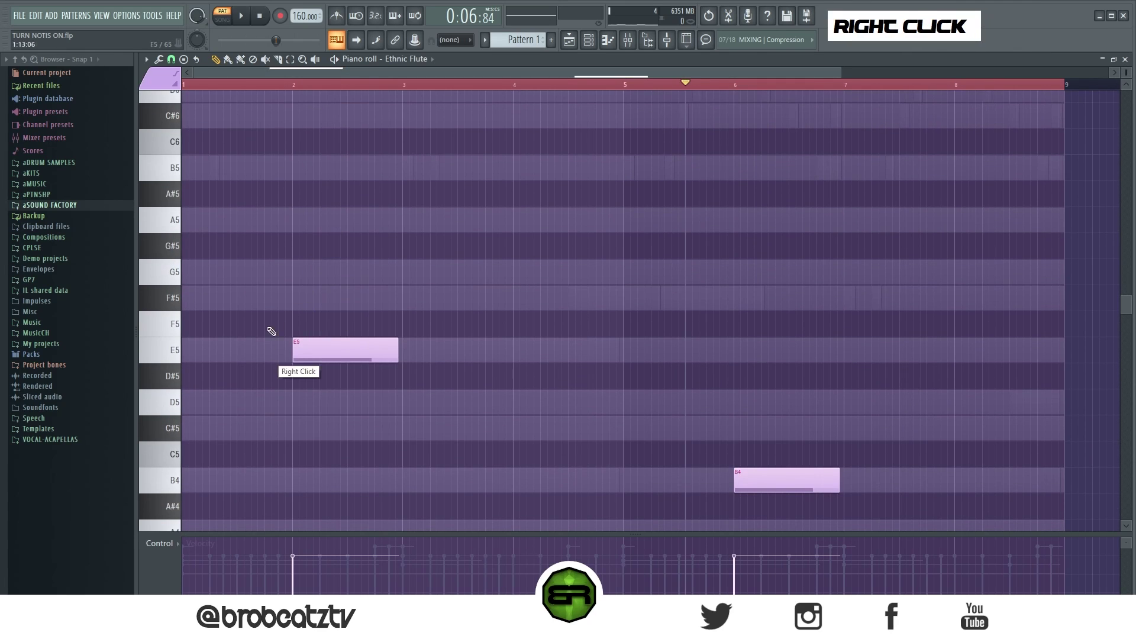
drag(266, 314, 337, 363)
click(320, 383)
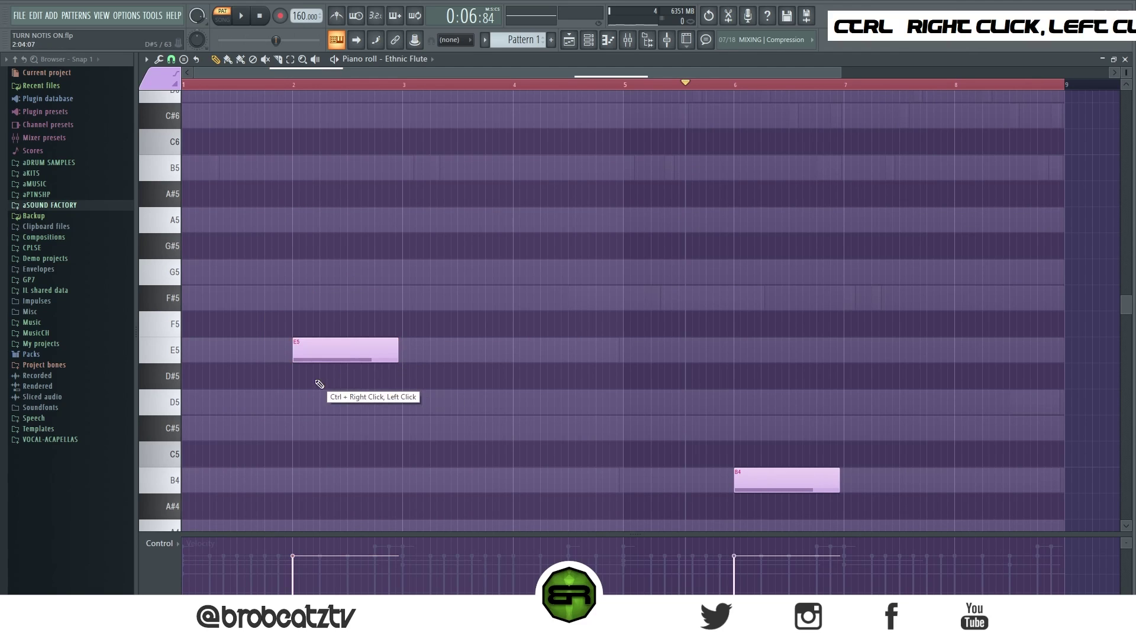
click(225, 434)
drag(258, 406, 266, 406)
drag(340, 491, 297, 394)
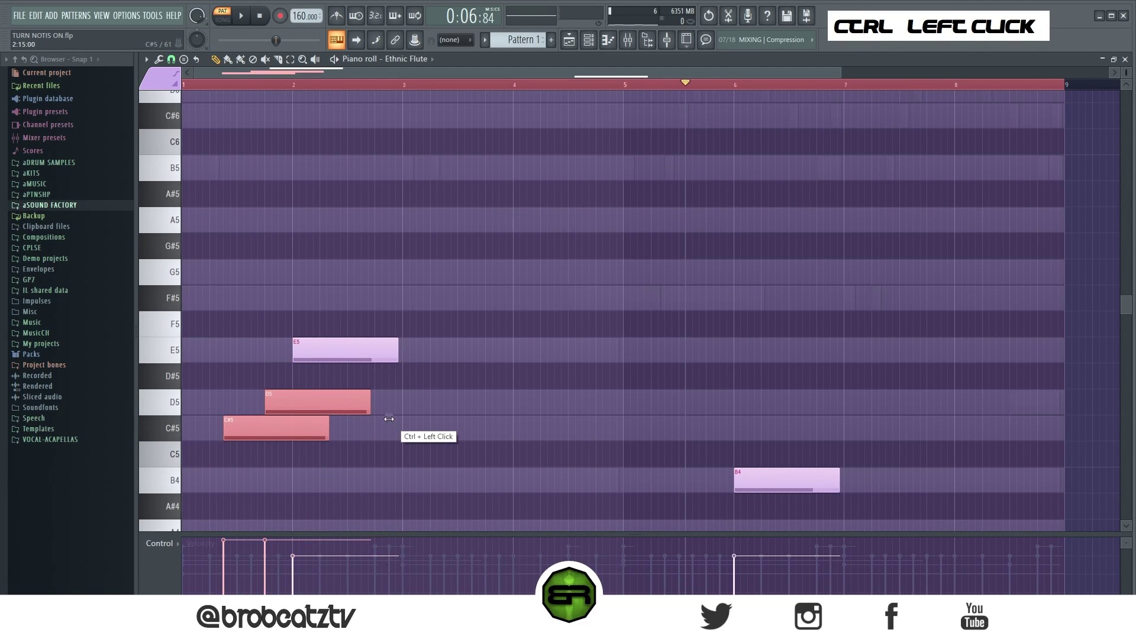
drag(372, 405, 295, 405)
right_click(301, 381)
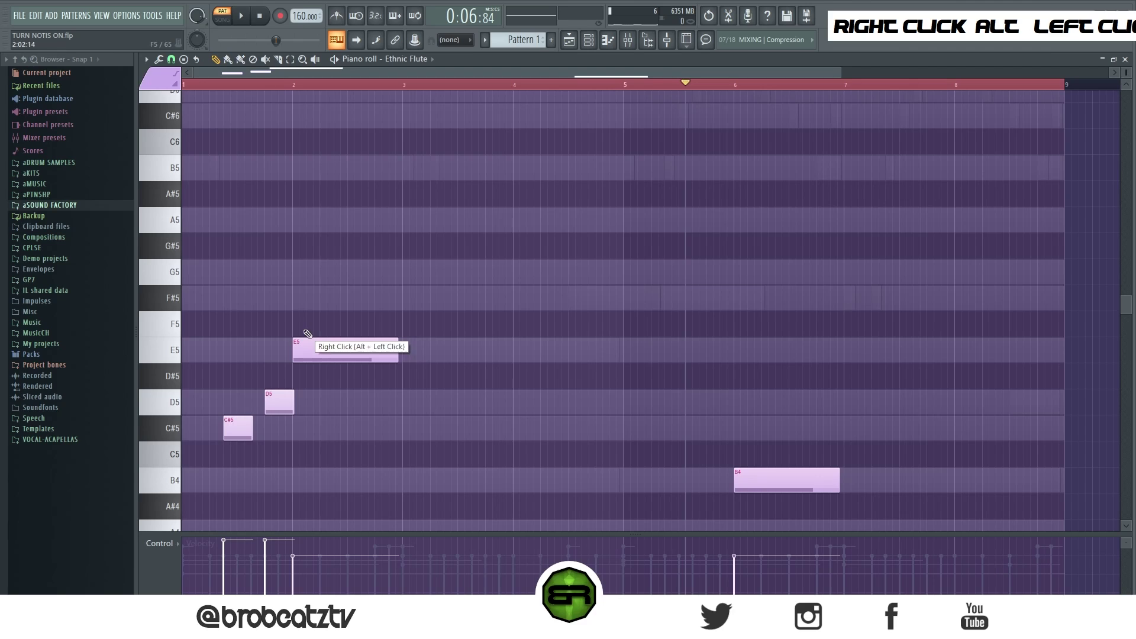
Try a falling A5, G#5 and F#5 lead-in before bar 2, and delete all the trial lead-in notes
click(231, 222)
click(258, 245)
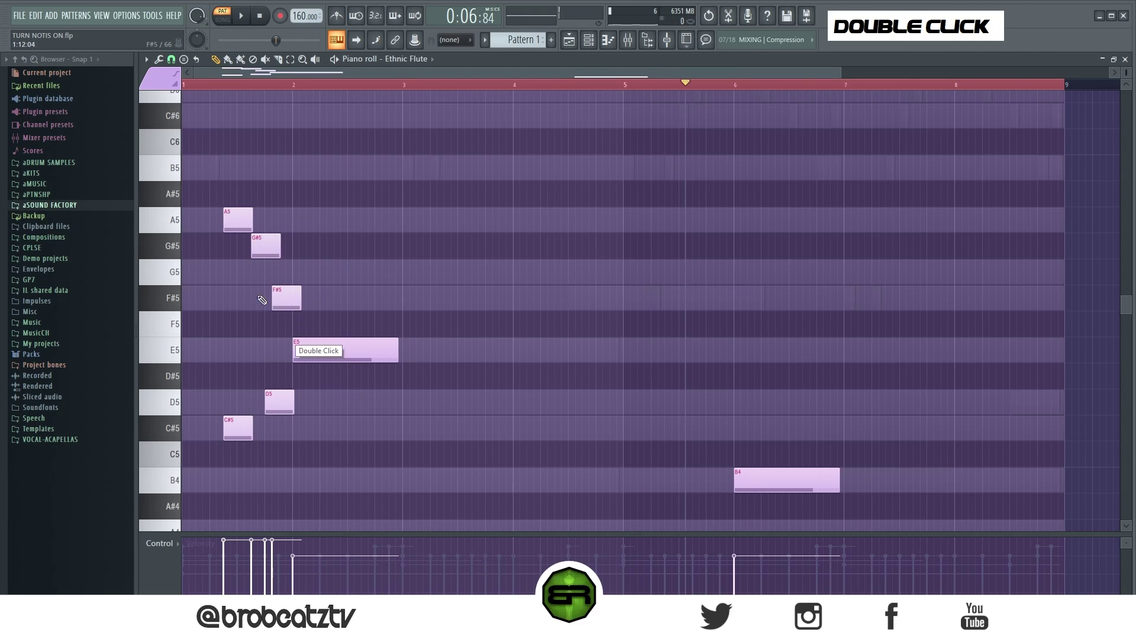
right_click(302, 310)
right_click(265, 248)
right_click(237, 219)
right_click(278, 403)
right_click(237, 429)
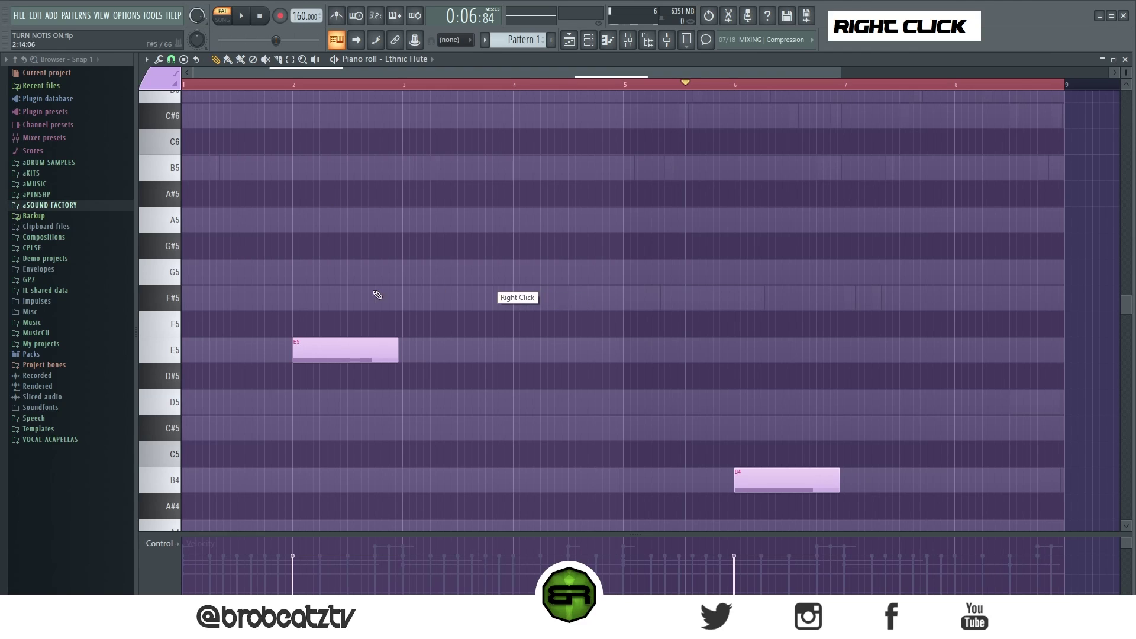
Try short F#5 and G5 flute notes late in bar 2 leading to a longer A5 at bar 3
click(355, 297)
click(376, 272)
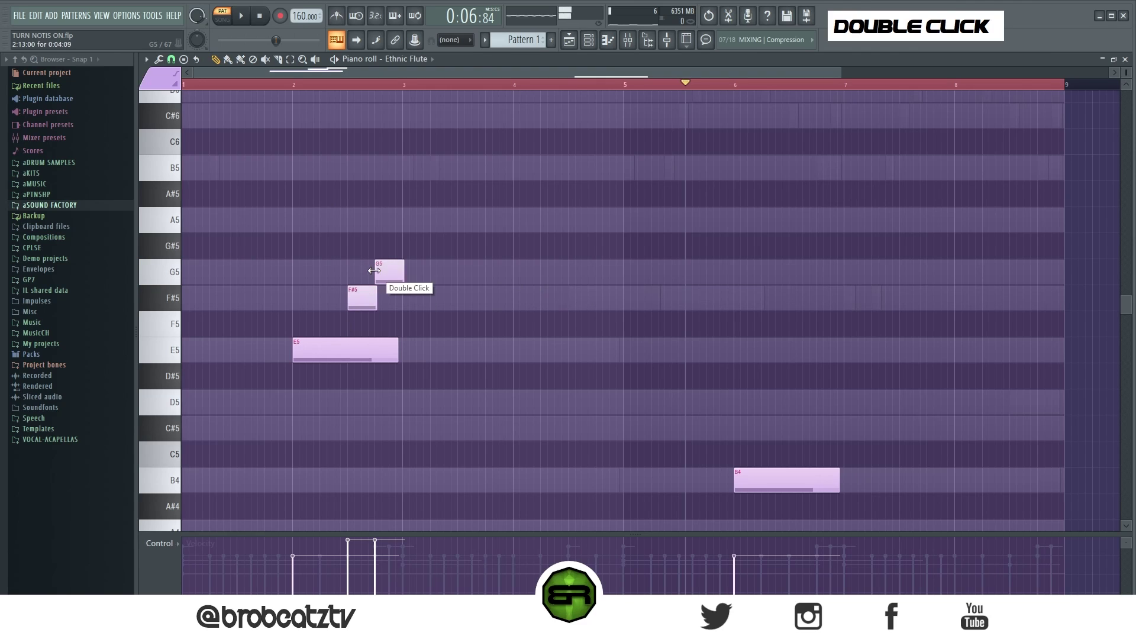
click(410, 218)
drag(432, 224, 487, 224)
Try a descending run of D5, C#5 and C5 flute notes from the middle of bar 2
right_click(483, 417)
click(360, 402)
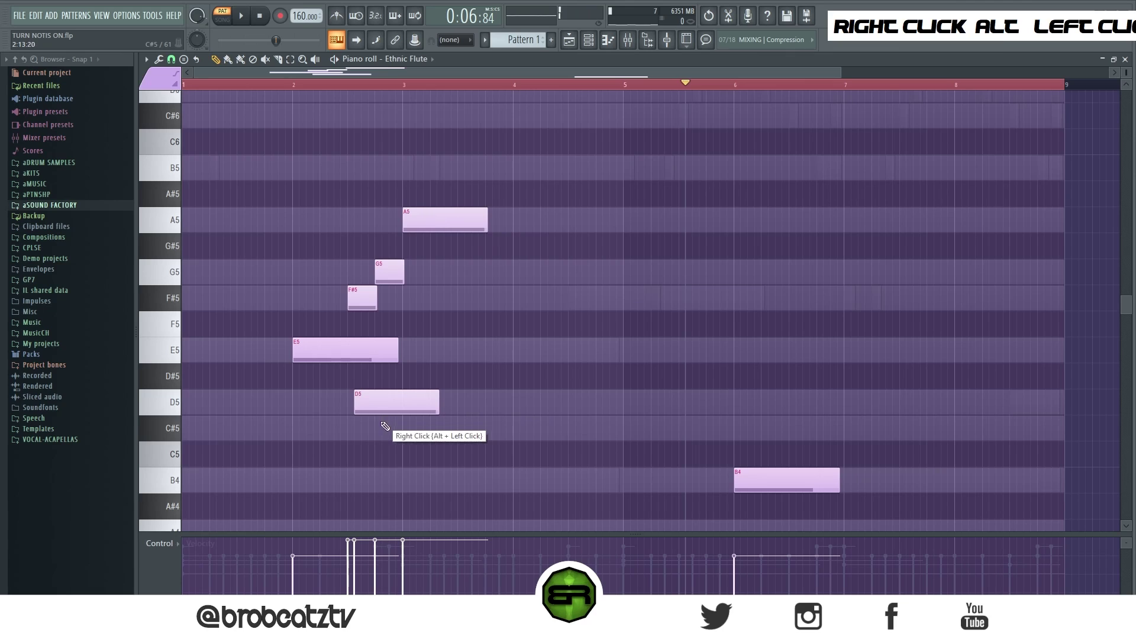
click(388, 428)
click(415, 455)
ctrl+click(758, 479)
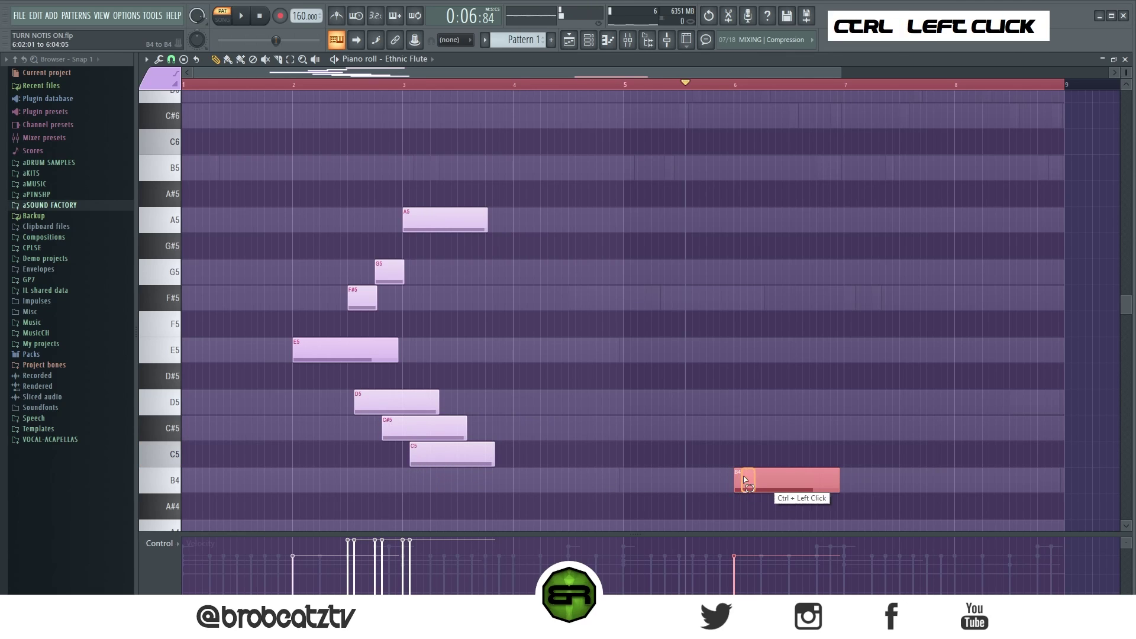
ctrl+click(670, 458)
ctrl+right_click(669, 457)
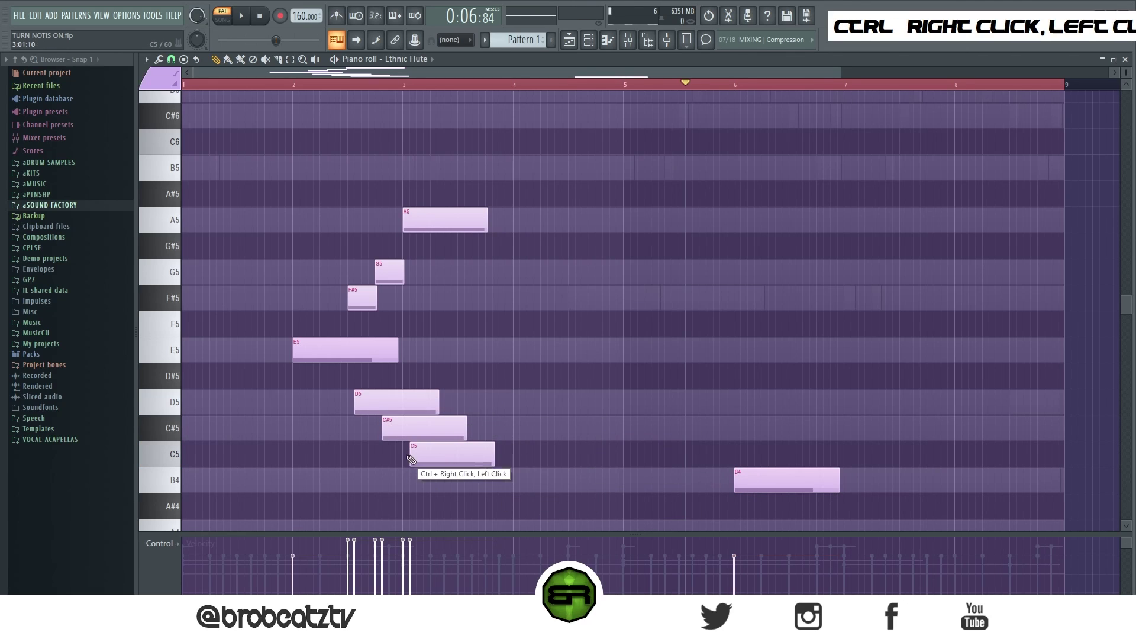
Delete all the trial flute notes around bars 2 and 3, keeping the original E5 and B4
drag(409, 460, 436, 498)
right_click(441, 480)
right_click(424, 428)
right_click(396, 403)
right_click(362, 298)
right_click(389, 272)
right_click(473, 220)
Replace the flute's E5 in bar 2 with a short A5 on the downbeat and a G5 on the second beat
scroll(309, 98, up, 3)
click(352, 208)
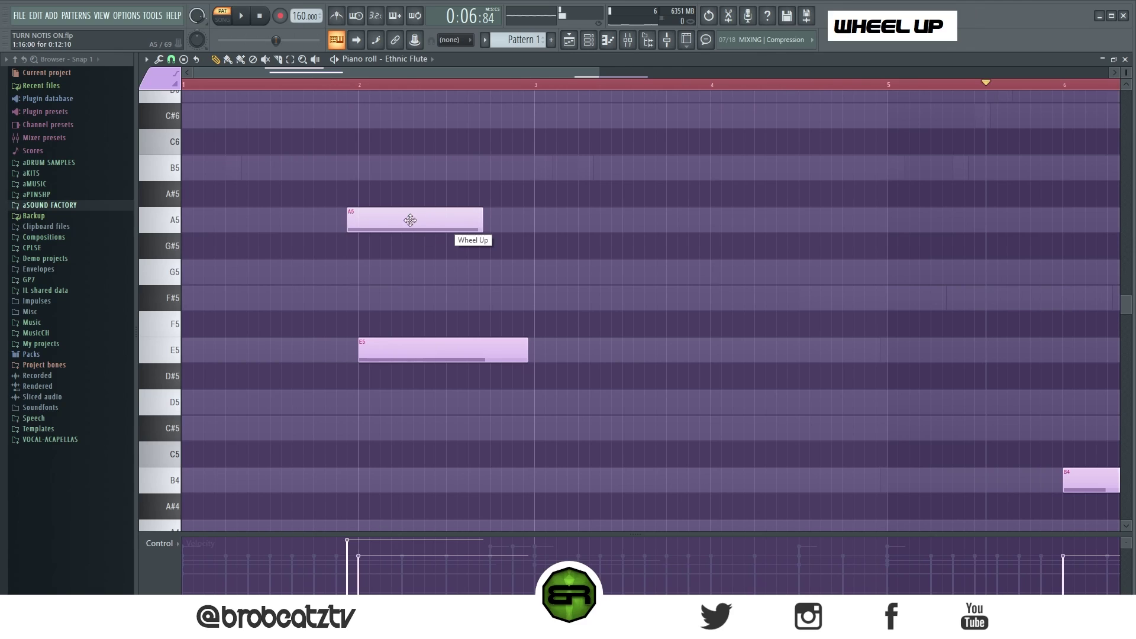
drag(492, 224, 383, 224)
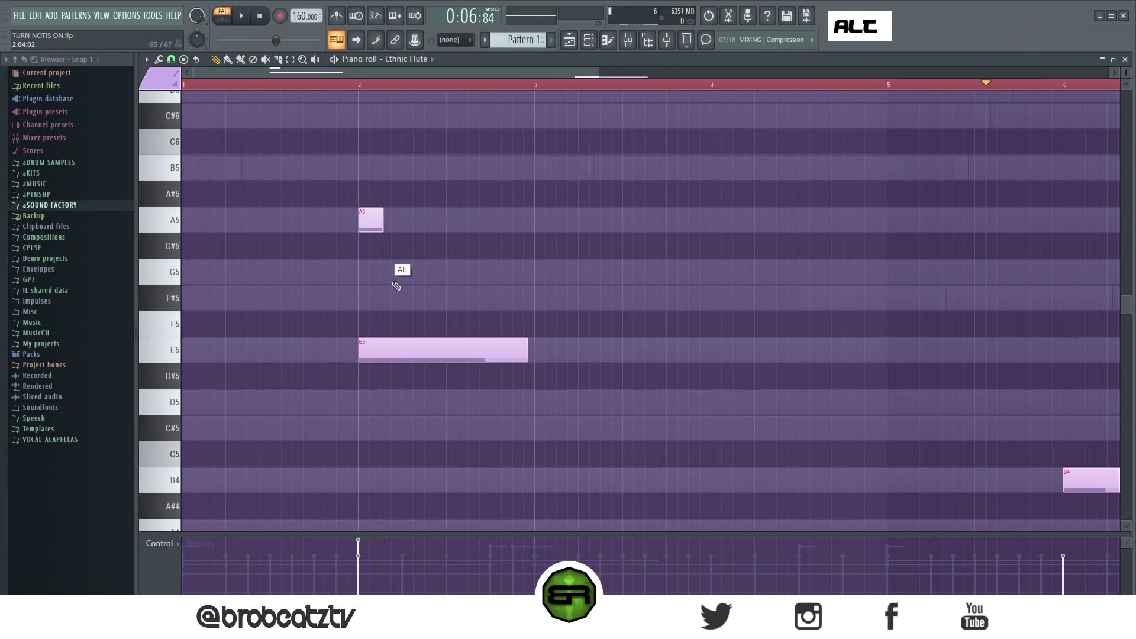
right_click(424, 355)
click(405, 273)
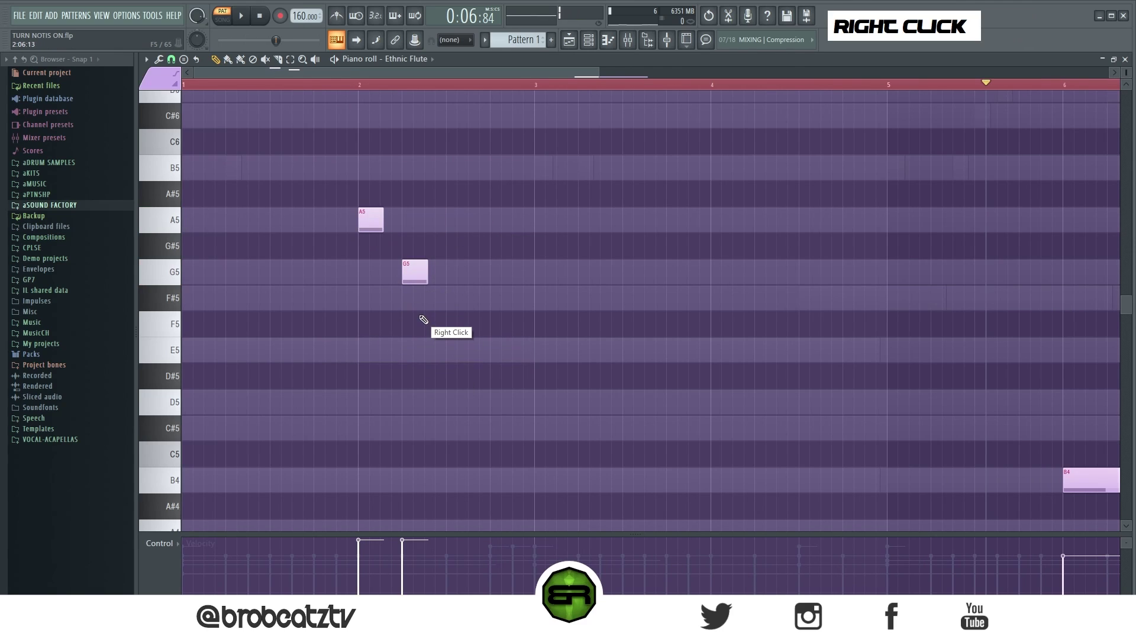
Raise all the flute notes one octave and play the bar 2 phrase
key(ctrl+a)
key(ctrl+Up)
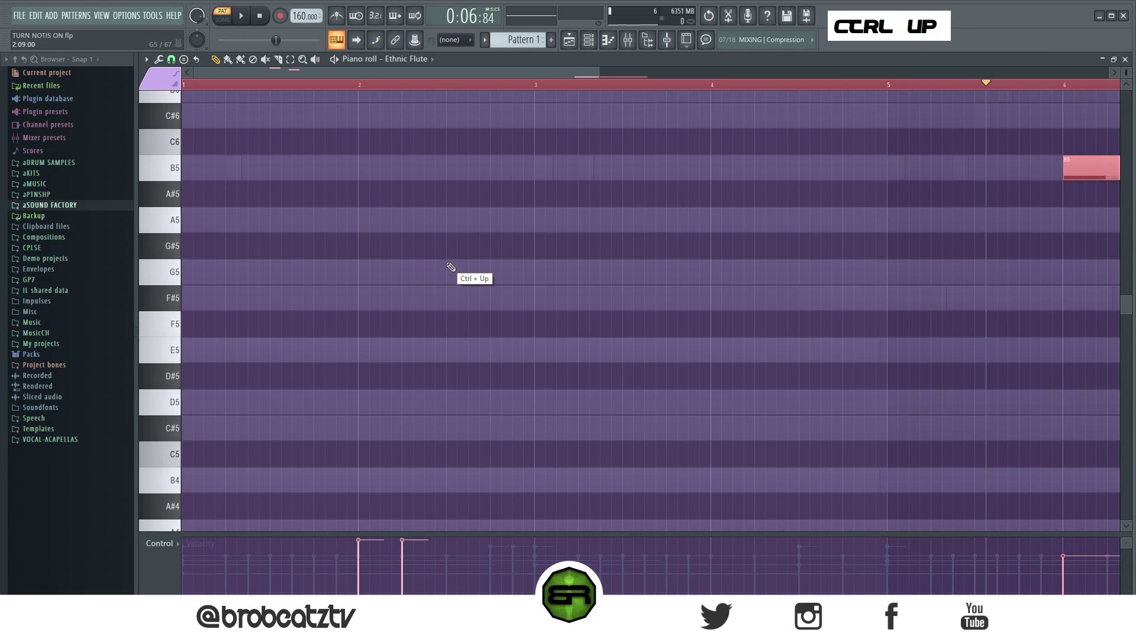
scroll(452, 267, up, 5)
scroll(459, 317, down, 2)
key(space)
click(294, 85)
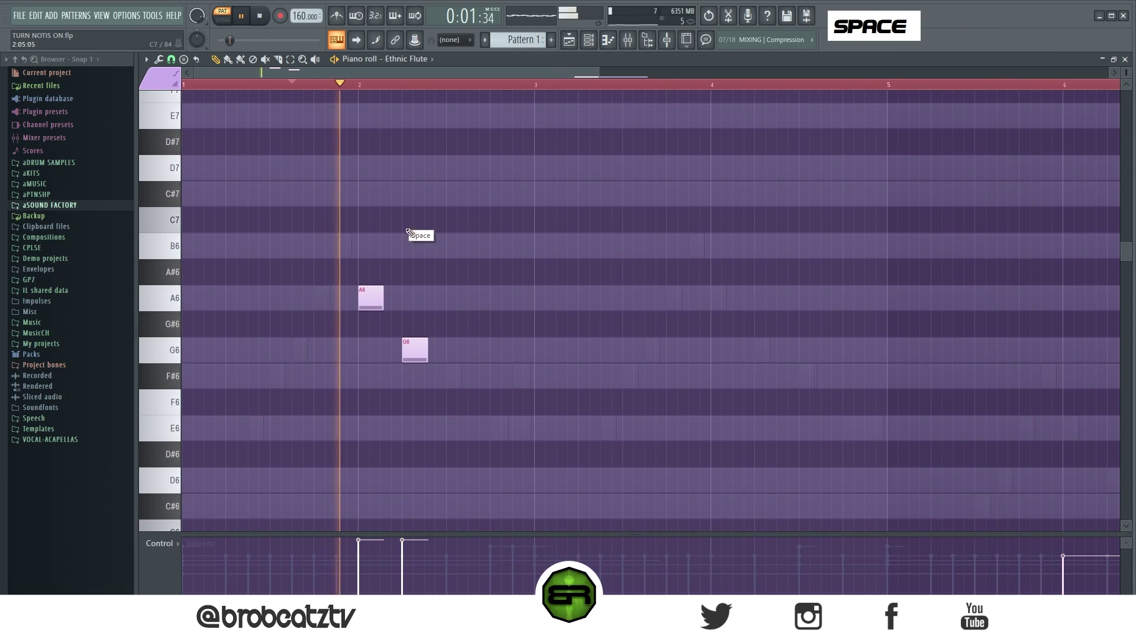
key(space)
Replace the G6 with one half a beat after the A6, add E6 on the second beat, and play the phrase
right_click(442, 338)
right_click(414, 349)
click(394, 349)
click(405, 427)
key(space)
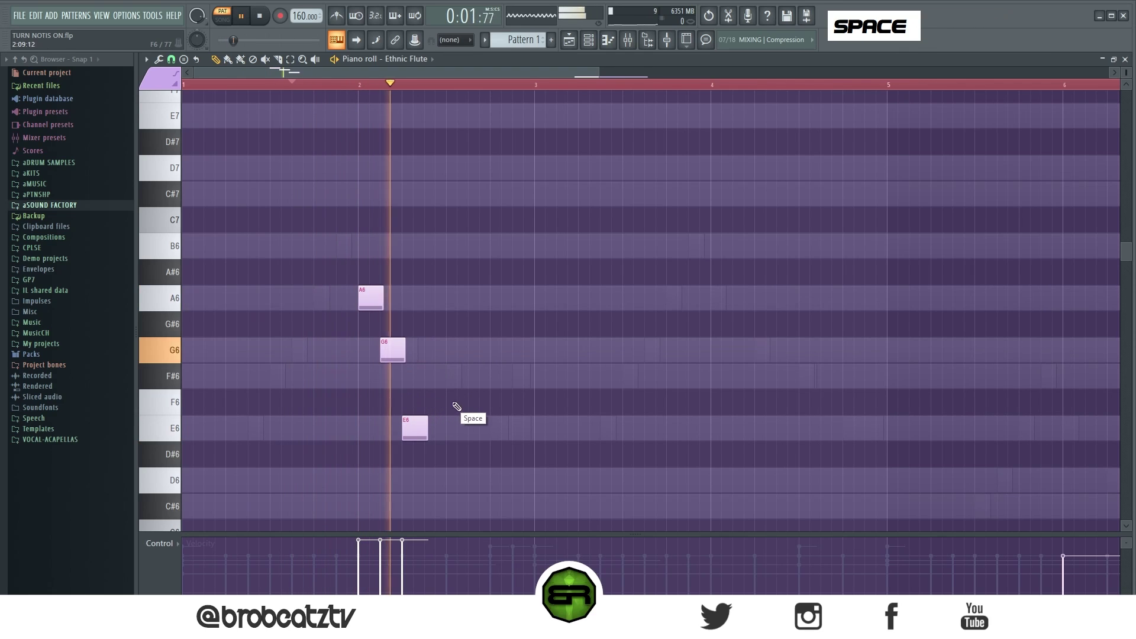
key(space)
Add three consecutive sixteenth-length E6 flute notes from the last beat of bar 2
drag(513, 434, 484, 434)
click(504, 434)
click(517, 434)
Slightly shorten the A6, G6 and E6 notes opening bar 2, lengthen the bar's last E6, and play the phrase
key(ctrl+a)
key(ctrl+d)
drag(351, 260, 423, 424)
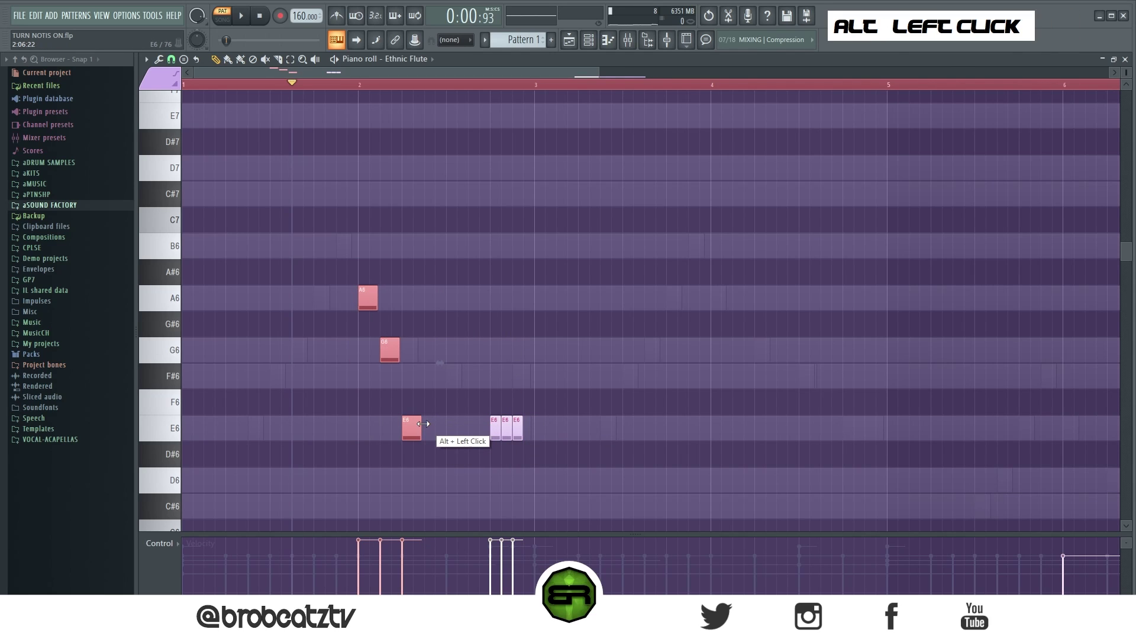
key(space)
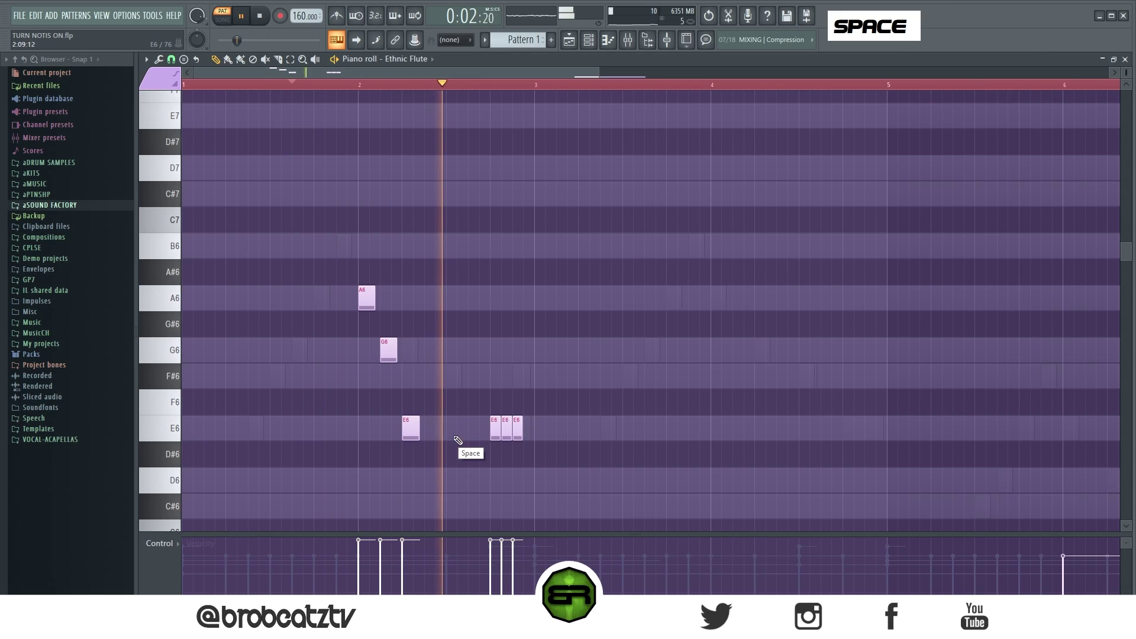
key(space)
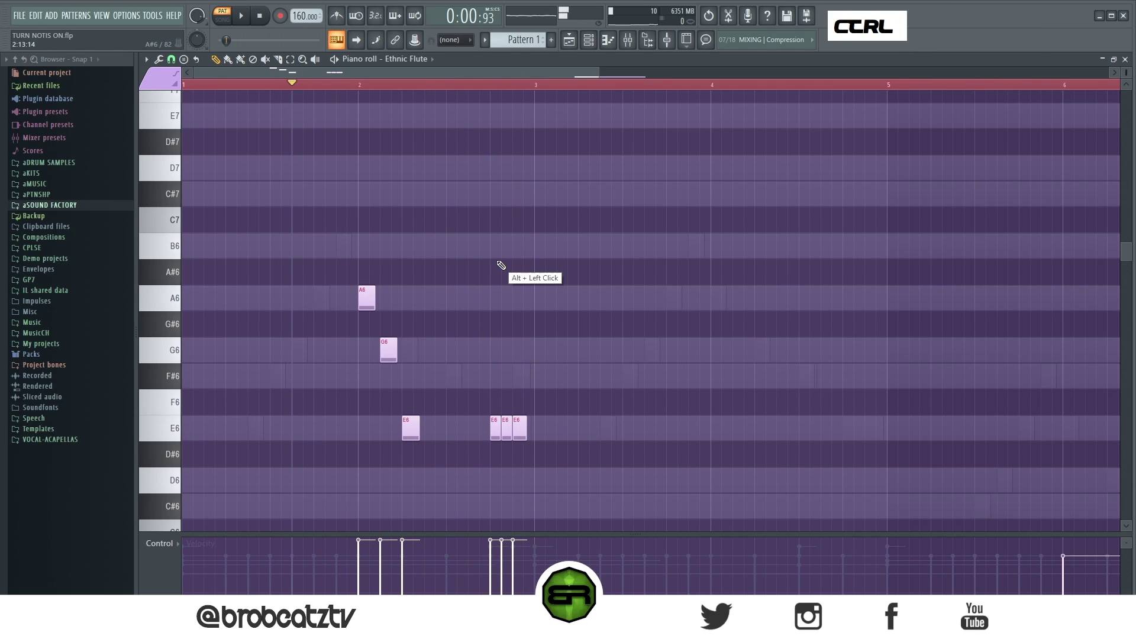
ctrl+right_click(521, 285)
key(space)
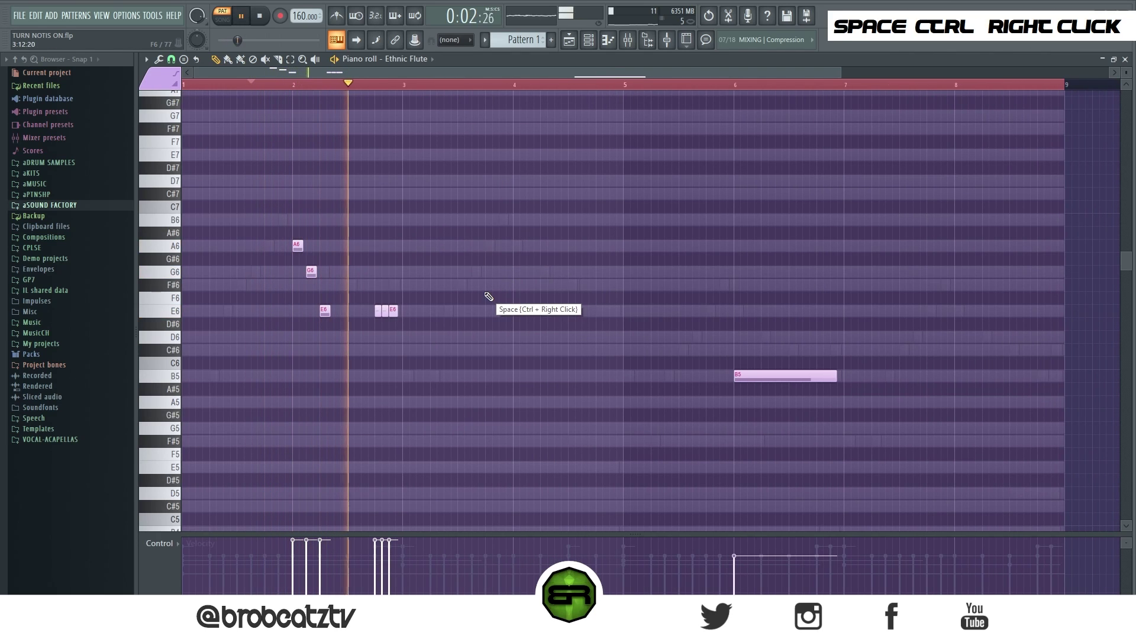
key(space)
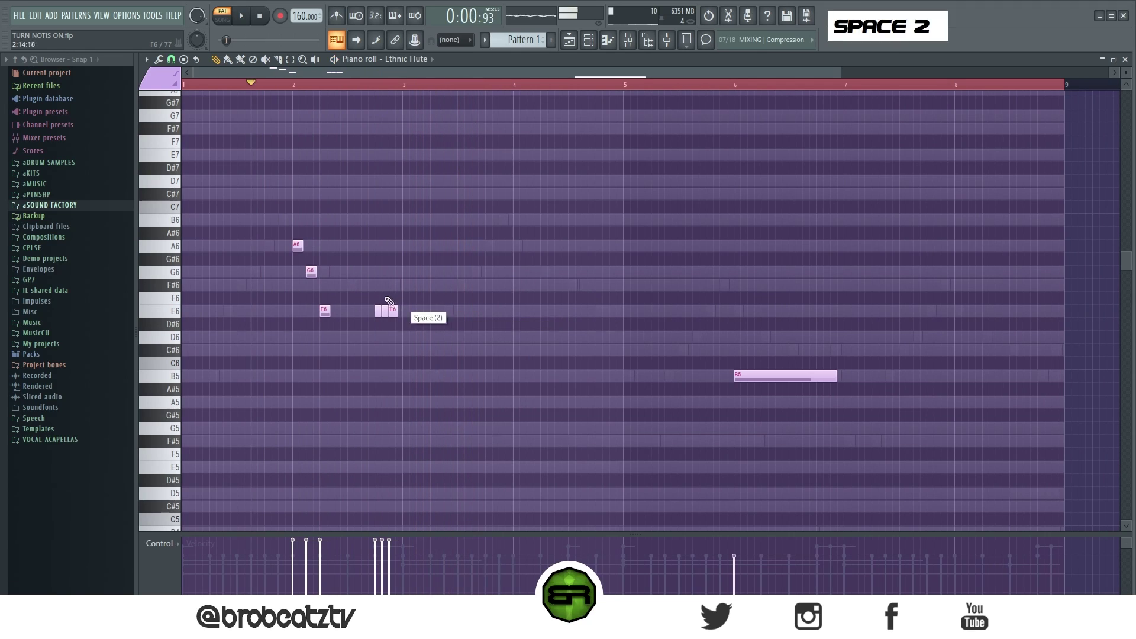
Duplicate the flute's bar 2 phrase two bars on to bar 4
drag(274, 230, 400, 316)
drag(296, 246, 518, 249)
right_click(504, 288)
Raise the three closing E6 notes of bar 4 to F#6 and play the copied phrase
drag(634, 299, 574, 331)
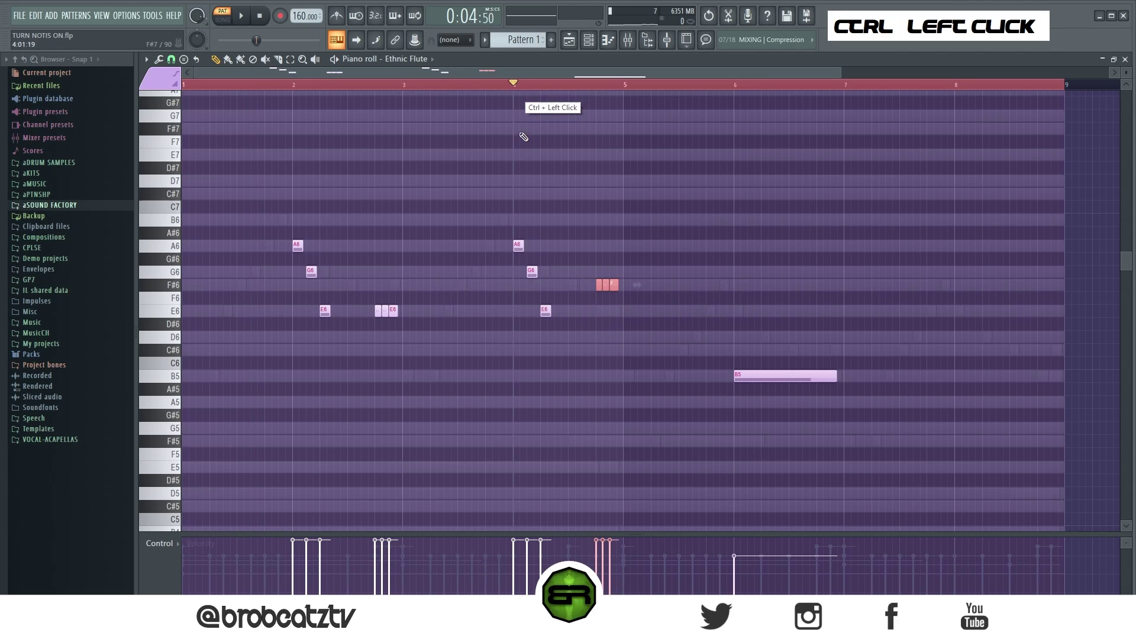
key(space)
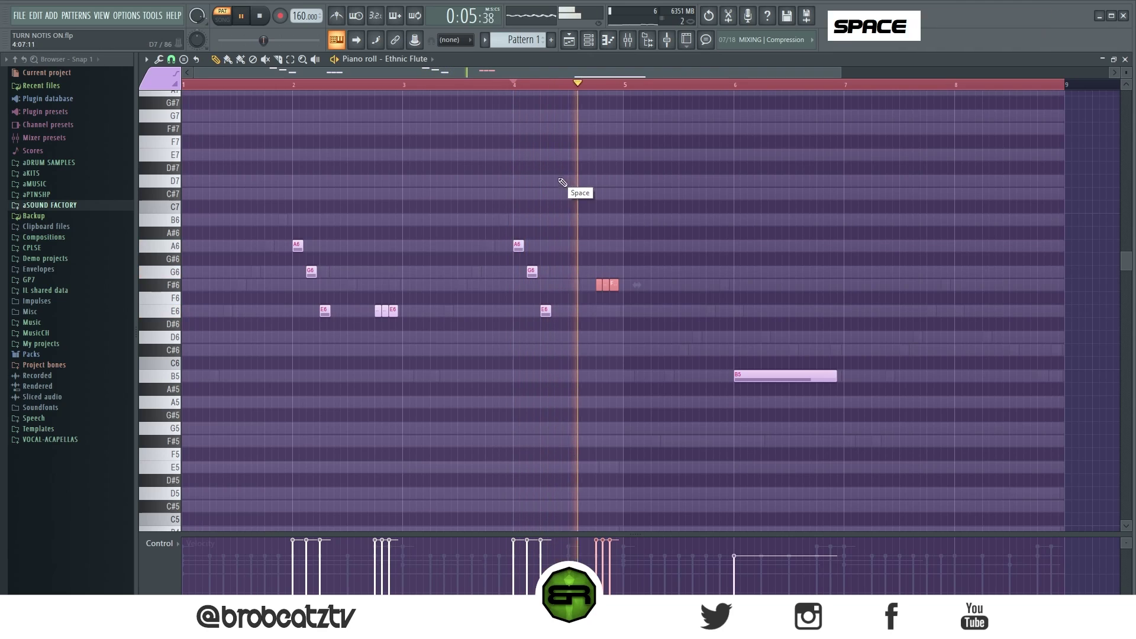
key(space)
key(space)
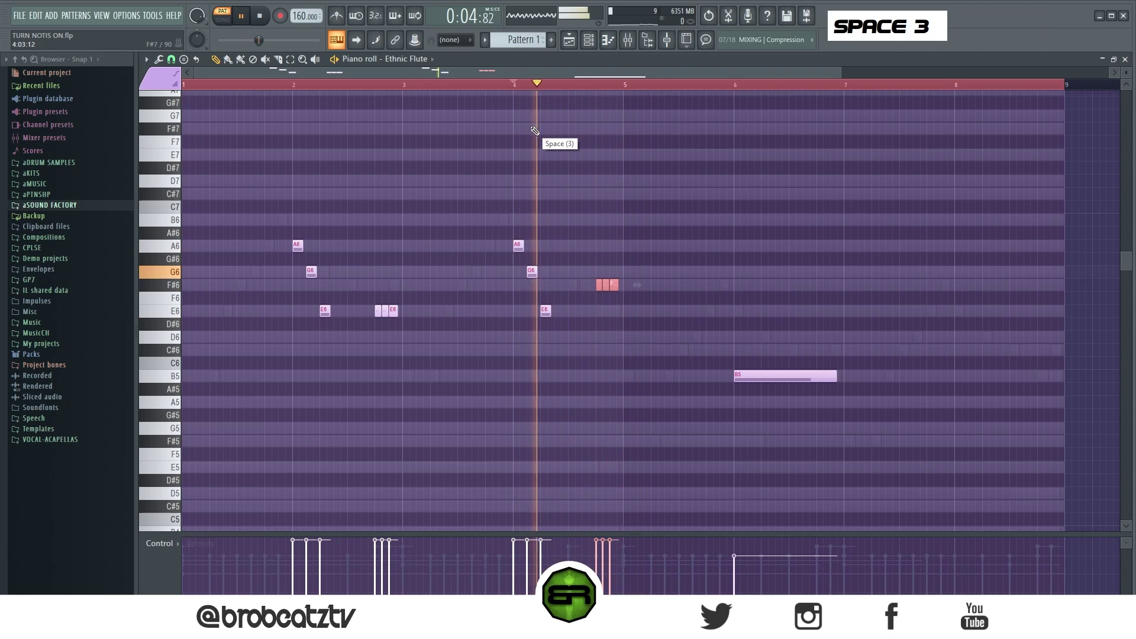
Play the flute phrases in bars 2 and 4 again with the other layers
key(space)
click(373, 87)
key(space)
key(space)
click(582, 85)
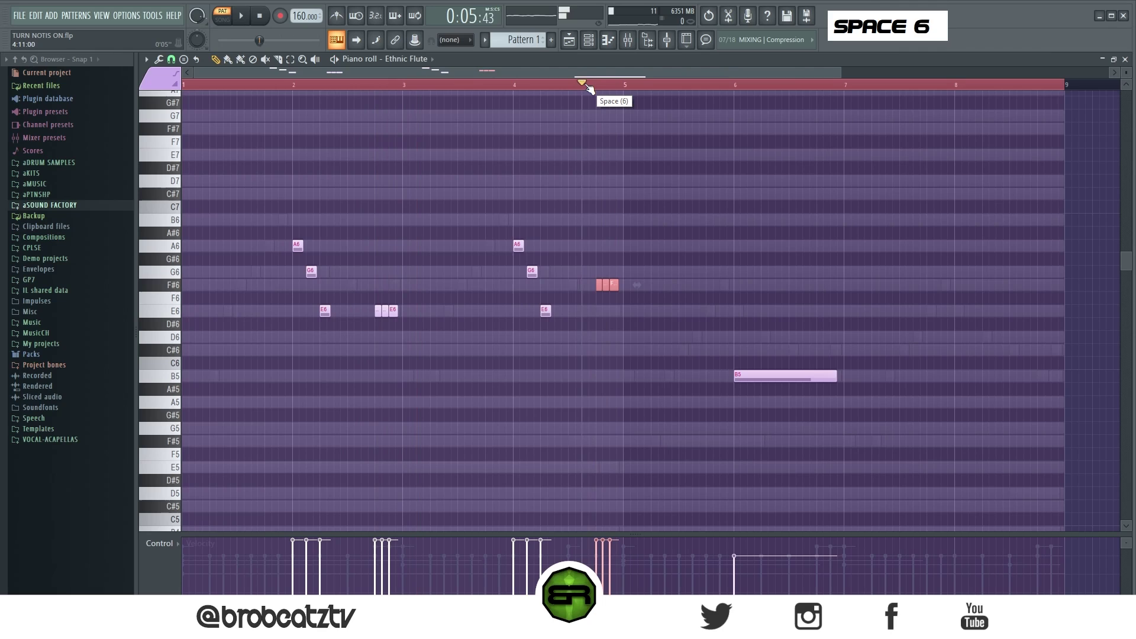
key(space)
key(space)
right_click(585, 369)
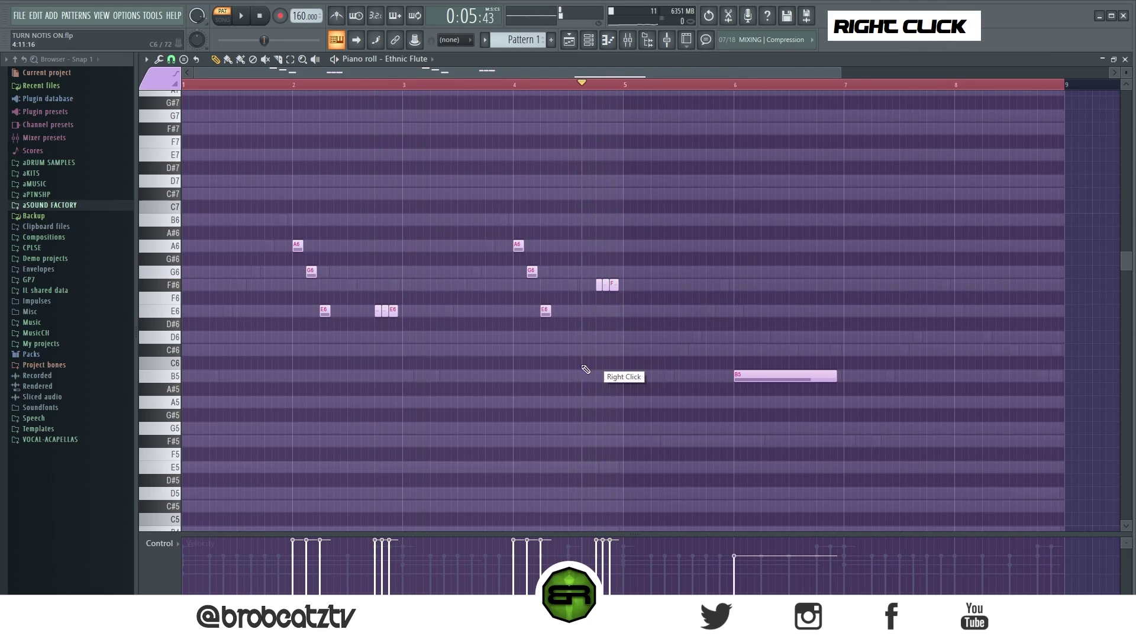
Replace the long B5 note in bar 6 with a copy of all flute notes, four bars on and five semitones lower
right_click(799, 373)
key(ctrl+a)
drag(301, 246, 738, 252)
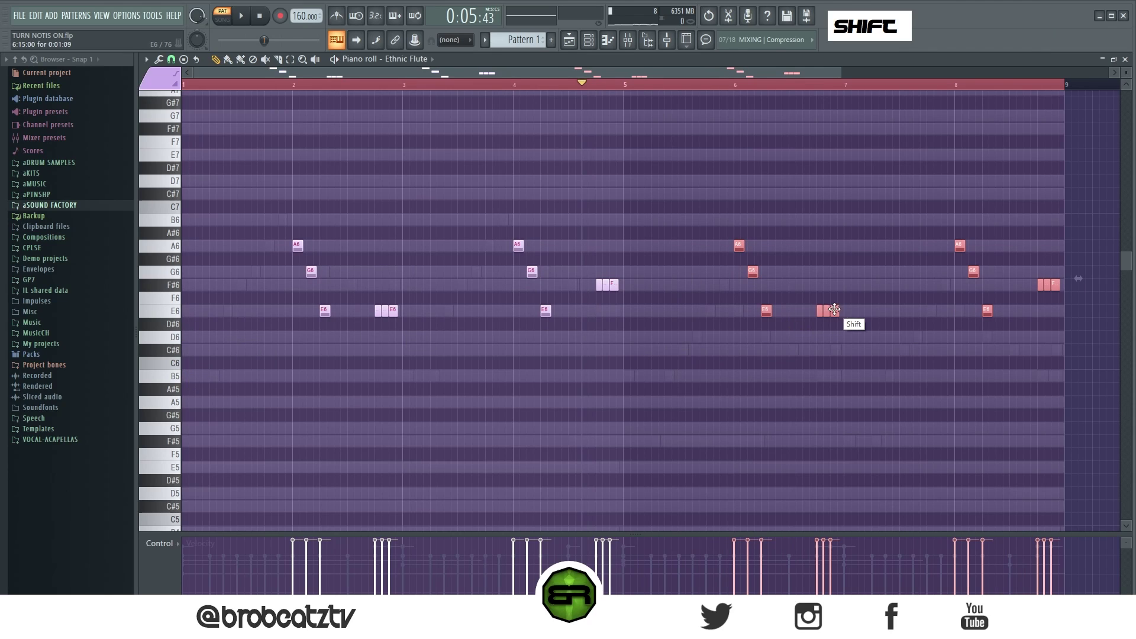
drag(835, 310, 837, 378)
right_click(765, 140)
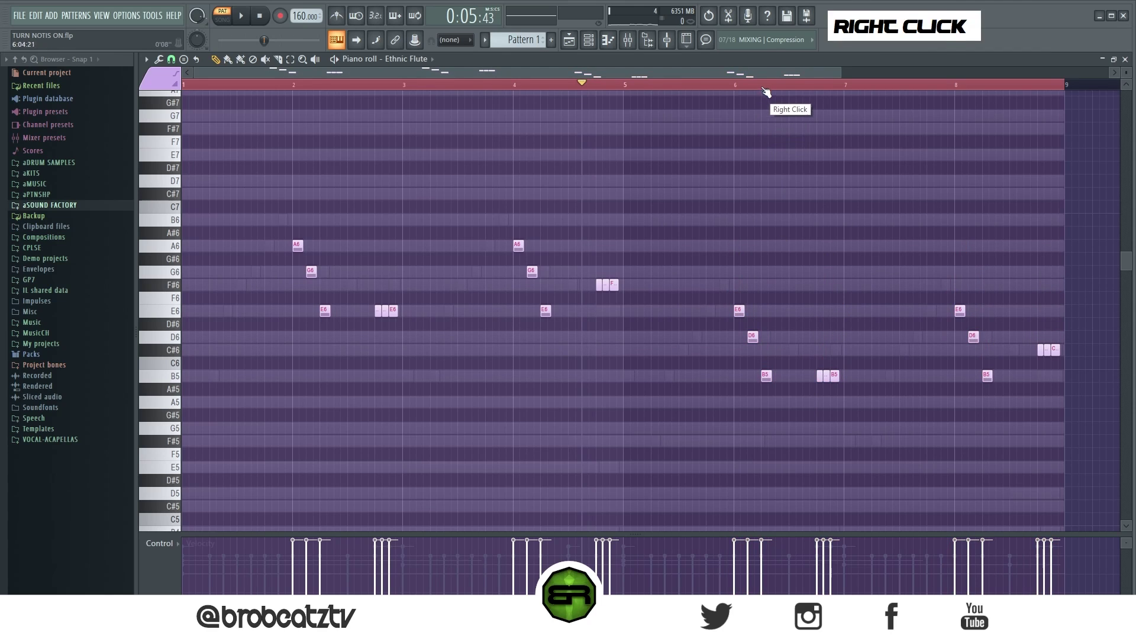
Add D6 and C#6 flute notes on the last beat of bar 5 as a lead-in to bar 6
scroll(763, 89, up, 3)
right_click(724, 257)
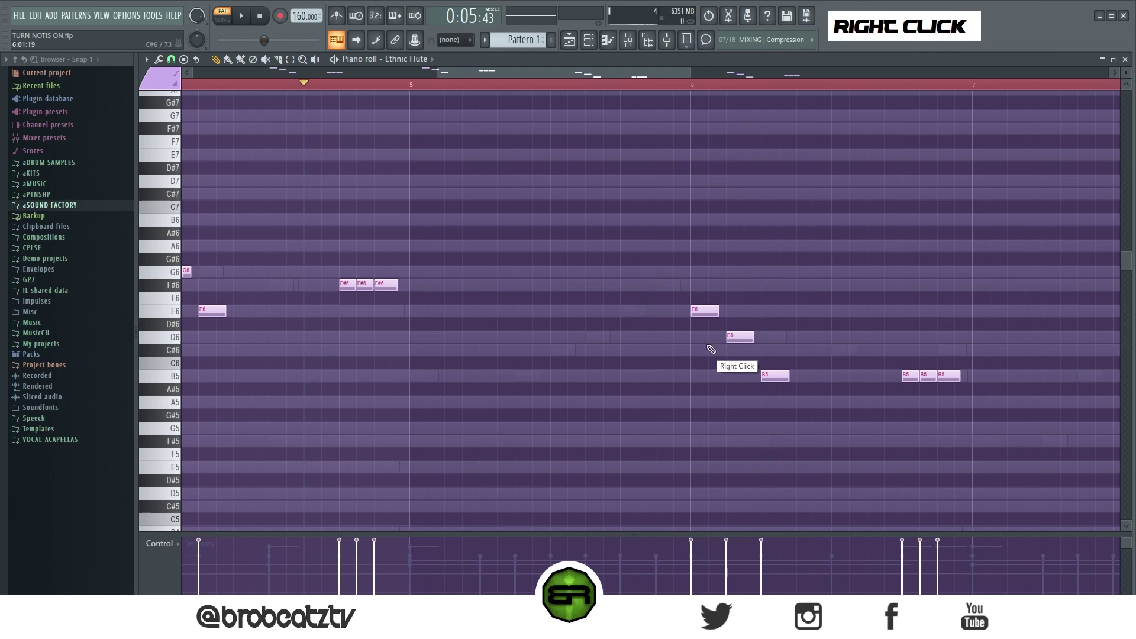
ctrl+click(738, 336)
scroll(684, 88, up, 3)
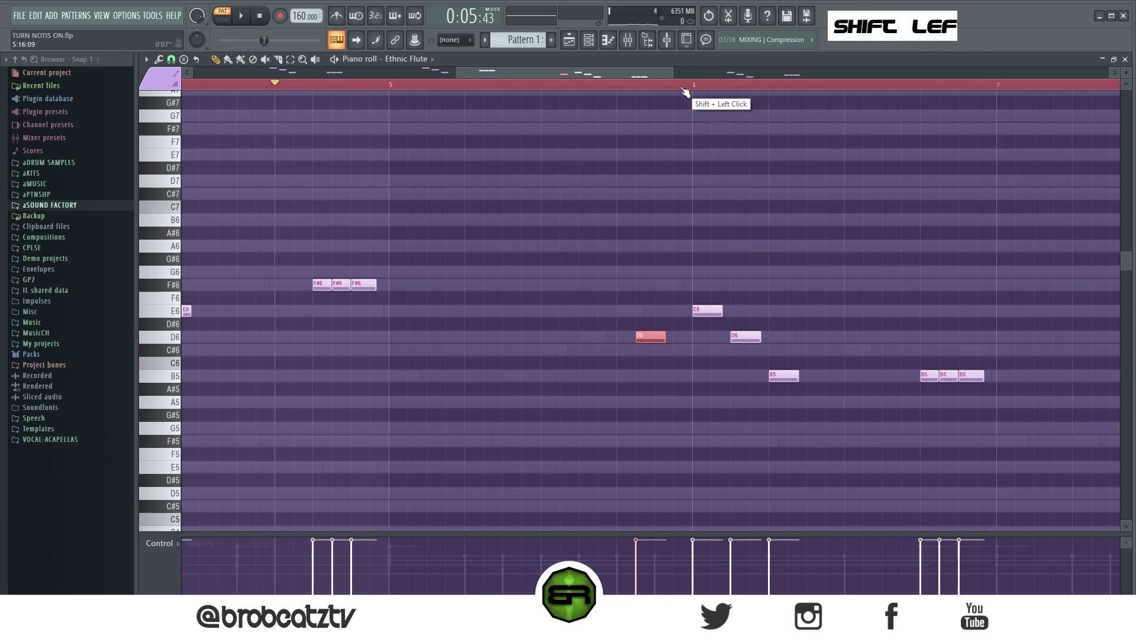
scroll(1125, 73, up, 4)
right_click(965, 255)
mouse_move(636, 350)
mouse_down()
mouse_move(608, 352)
mouse_move(651, 346)
mouse_up()
click(650, 370)
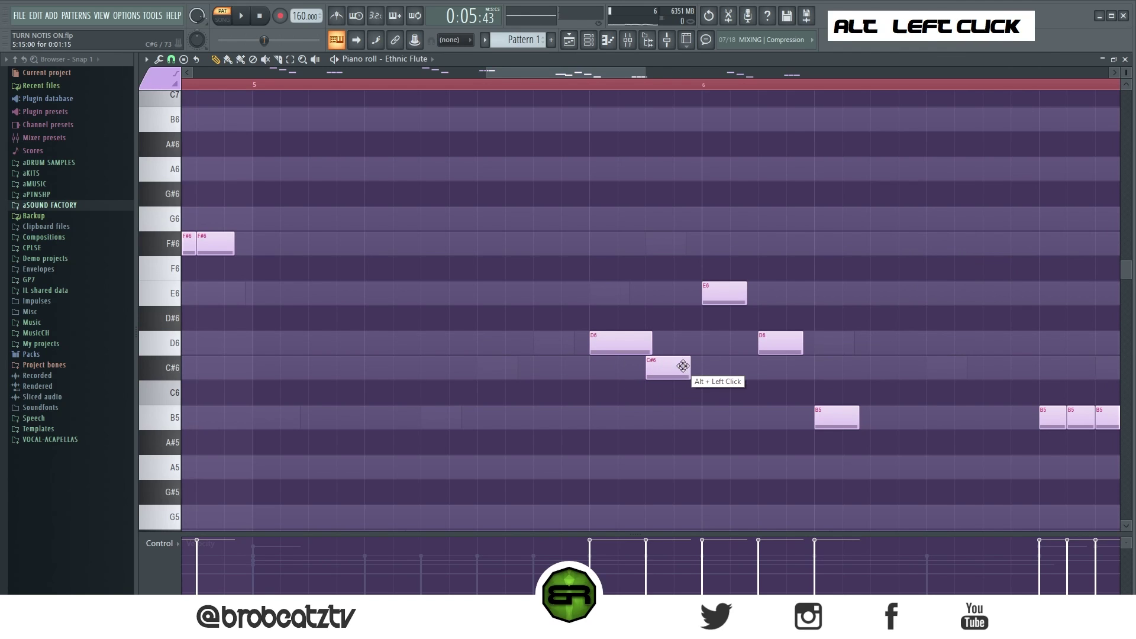
scroll(624, 86, down, 4)
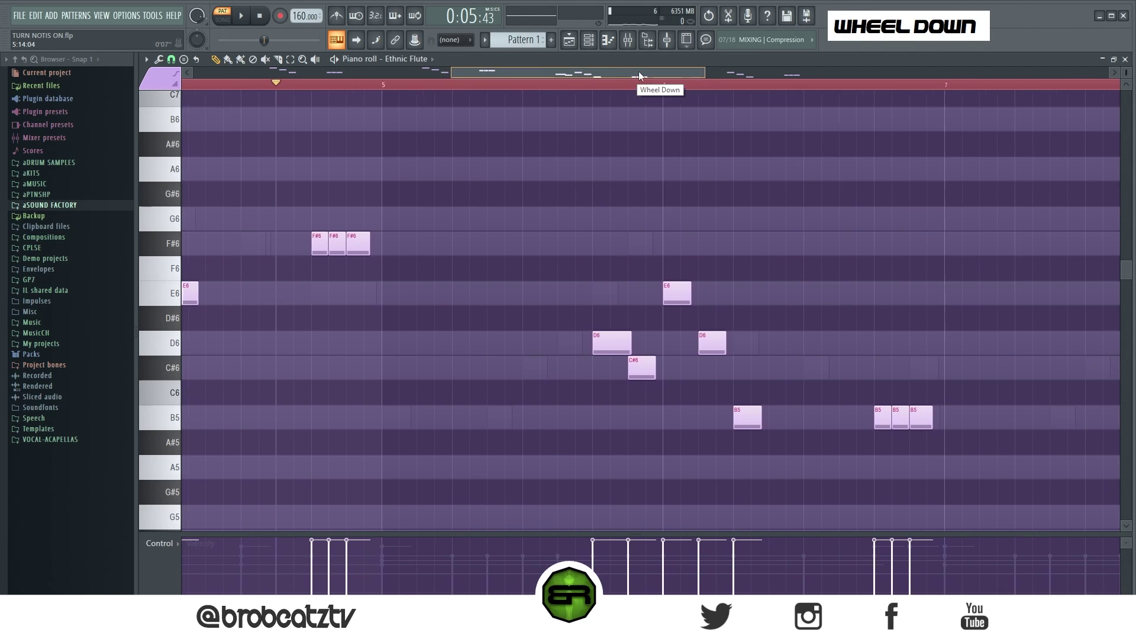
Duplicate the D6 and C#6 lead-in two bars on to the end of bar 7 and play the result
ctrl+click(297, 340)
drag(297, 340, 859, 325)
ctrl+right_click(648, 264)
right_click(658, 225)
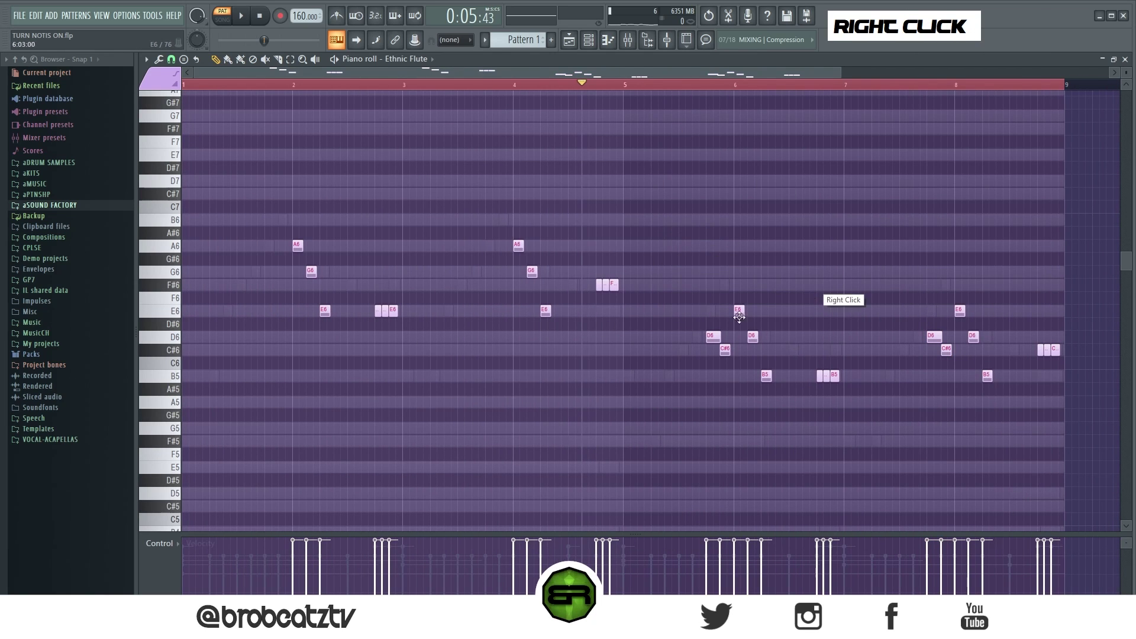
double_click(498, 75)
key(space)
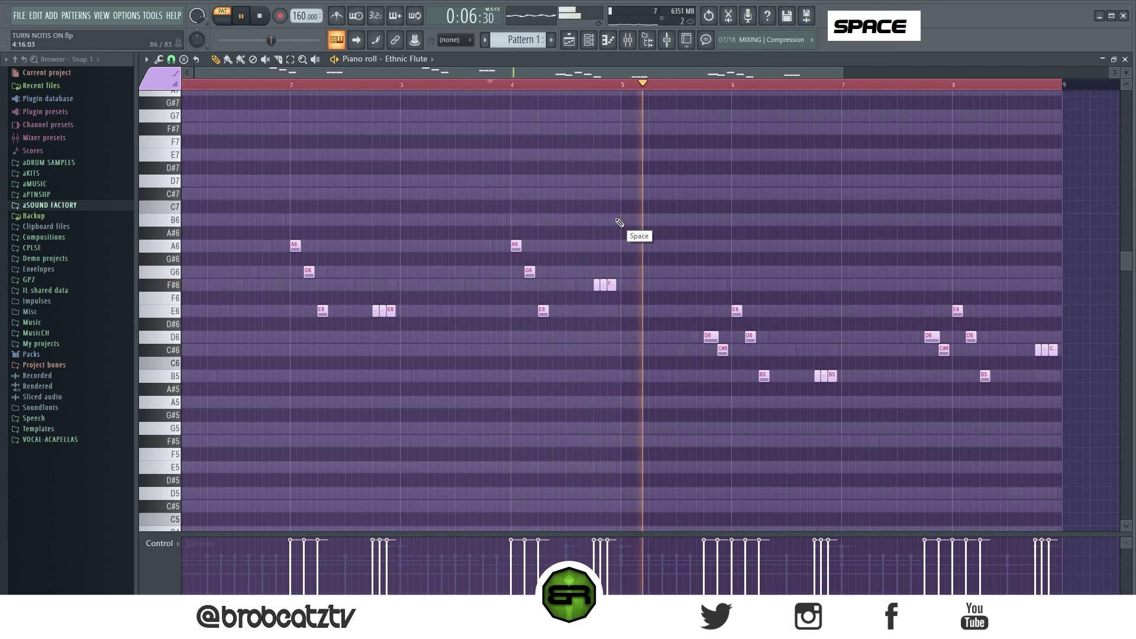
key(space)
Lengthen the B5 notes that close the opening three-note figures of bars 6 and 8
ctrl+click(763, 375)
ctrl+shift+click(982, 375)
alt+click(996, 376)
right_click(996, 379)
ctrl+click(984, 377)
key(space)
ctrl+shift+click(765, 376)
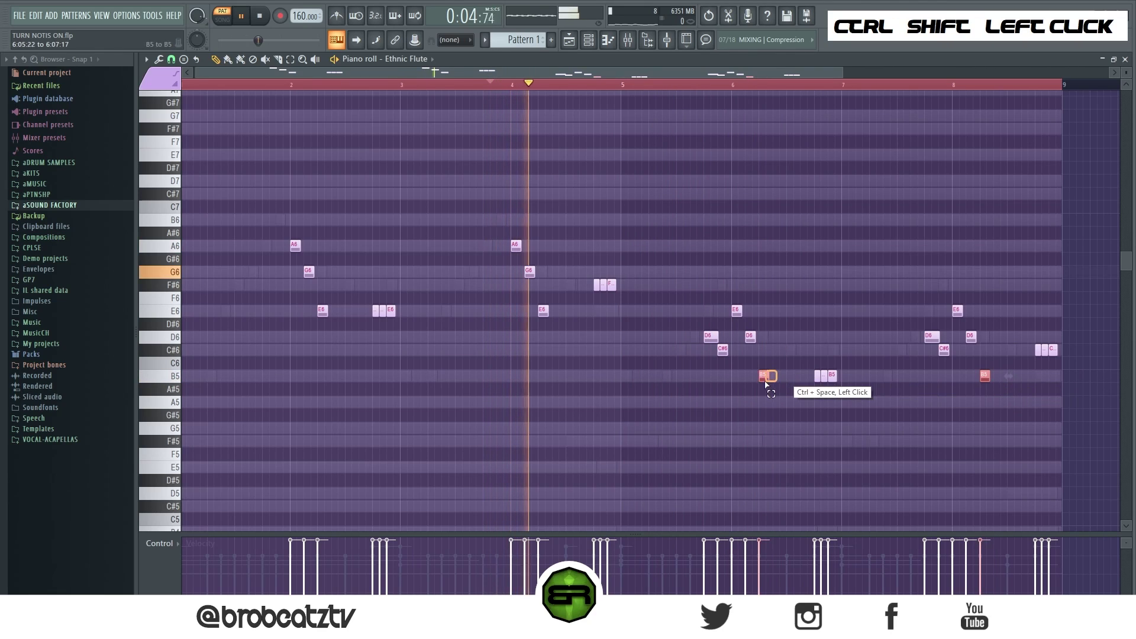
drag(769, 378, 779, 383)
alt+right_click(782, 394)
Slightly lengthen the E6 notes that open bars 6 and 8
ctrl+click(750, 336)
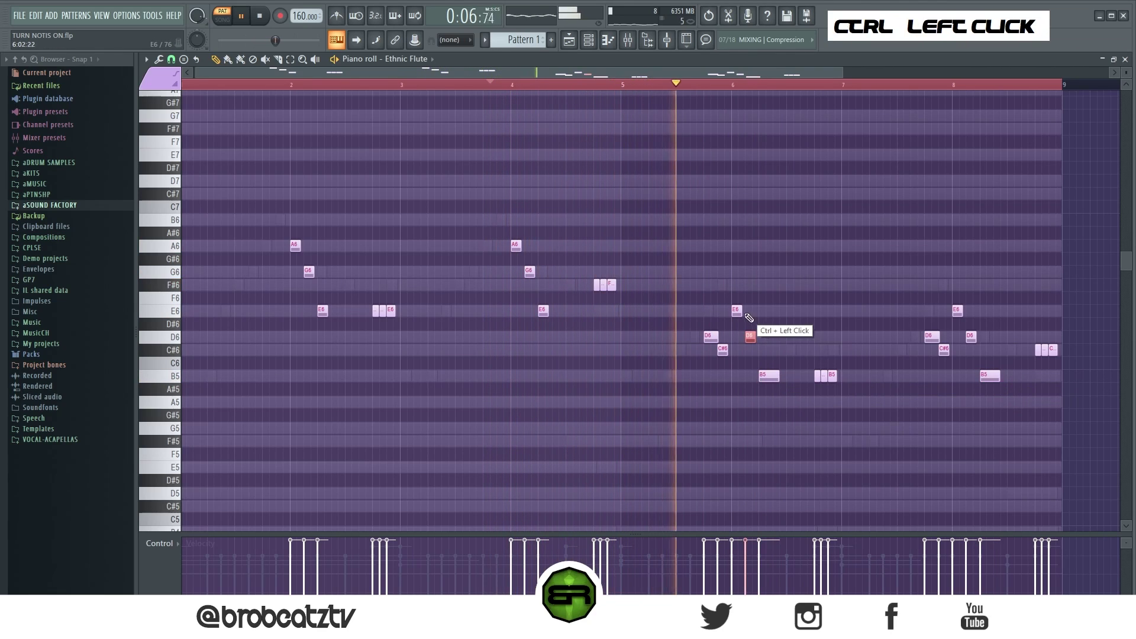
drag(741, 312, 744, 312)
right_click(962, 318)
drag(959, 311, 962, 310)
right_click(982, 322)
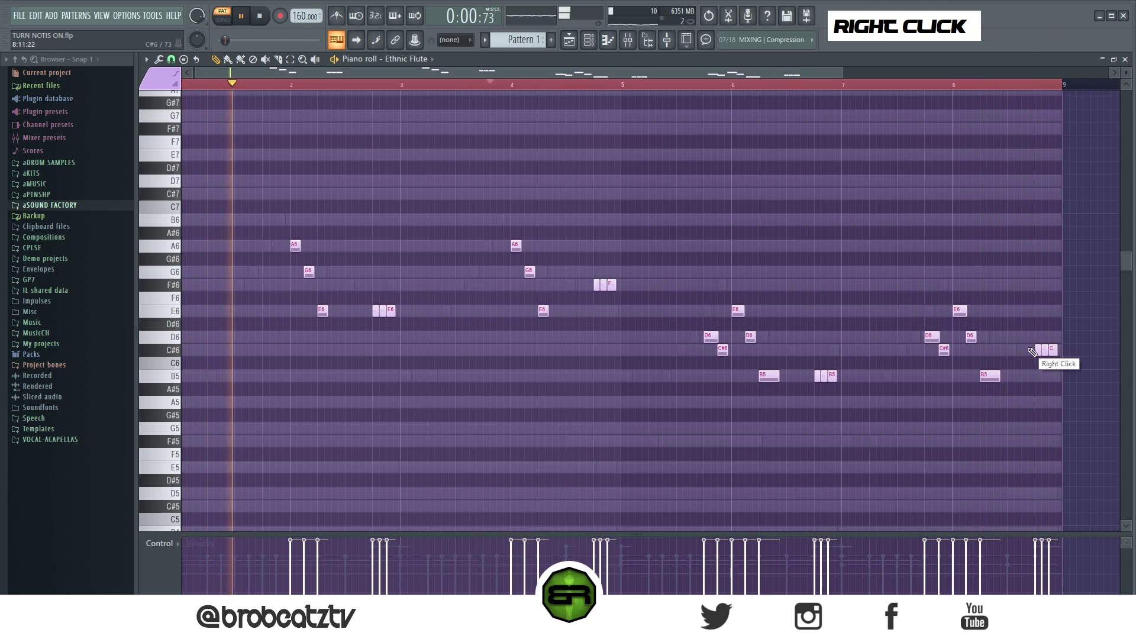
Slightly lengthen the closing C#6, B5 and F#6 notes of bars 8, 6 and 4, and play the pattern
drag(1057, 349, 1060, 350)
key(alt+z)
drag(836, 377, 838, 377)
drag(548, 312, 550, 312)
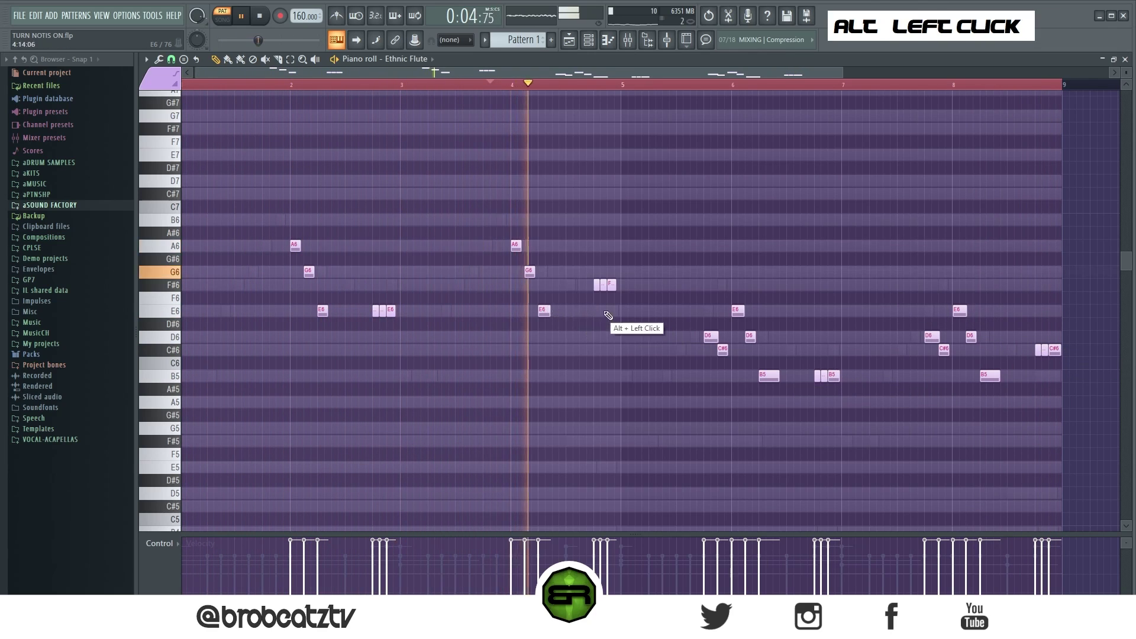
drag(617, 291, 618, 291)
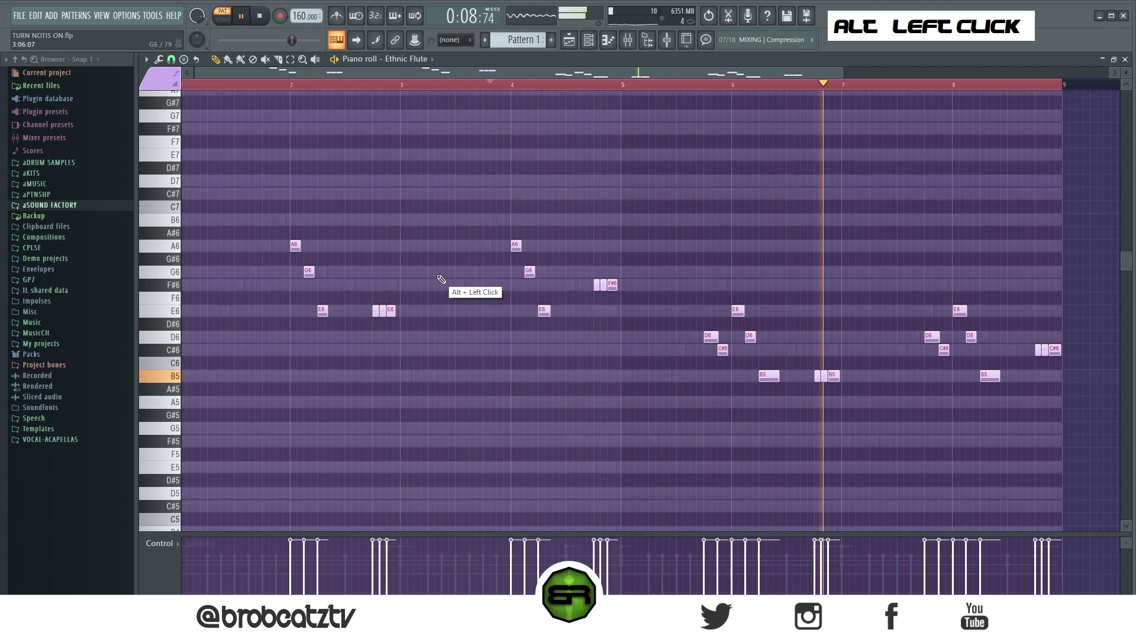
right_click(454, 311)
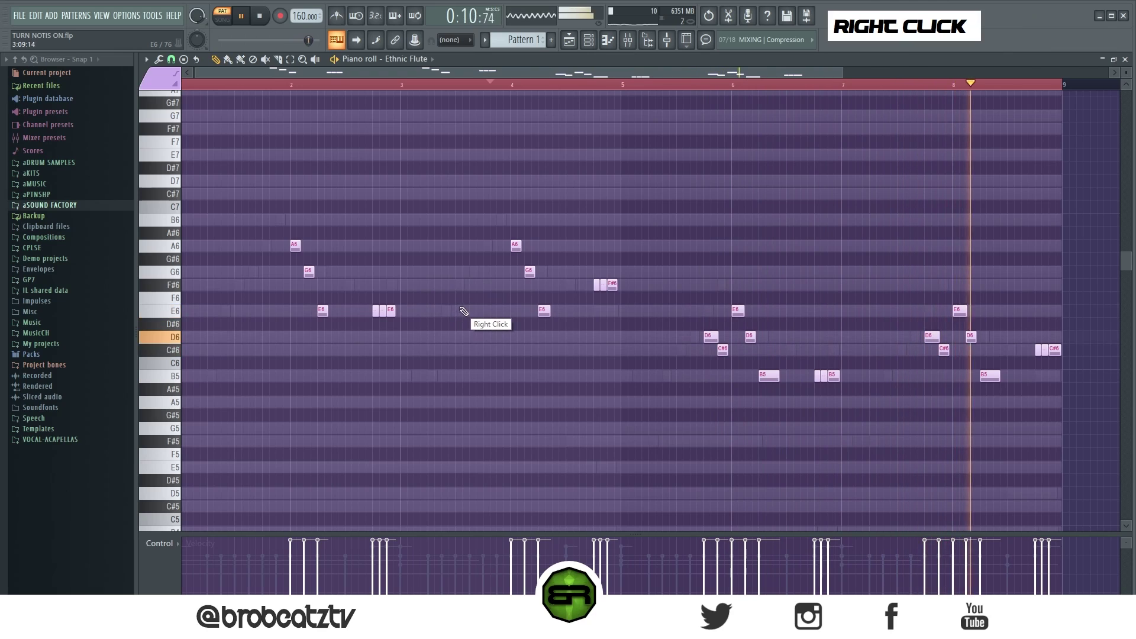
key(space)
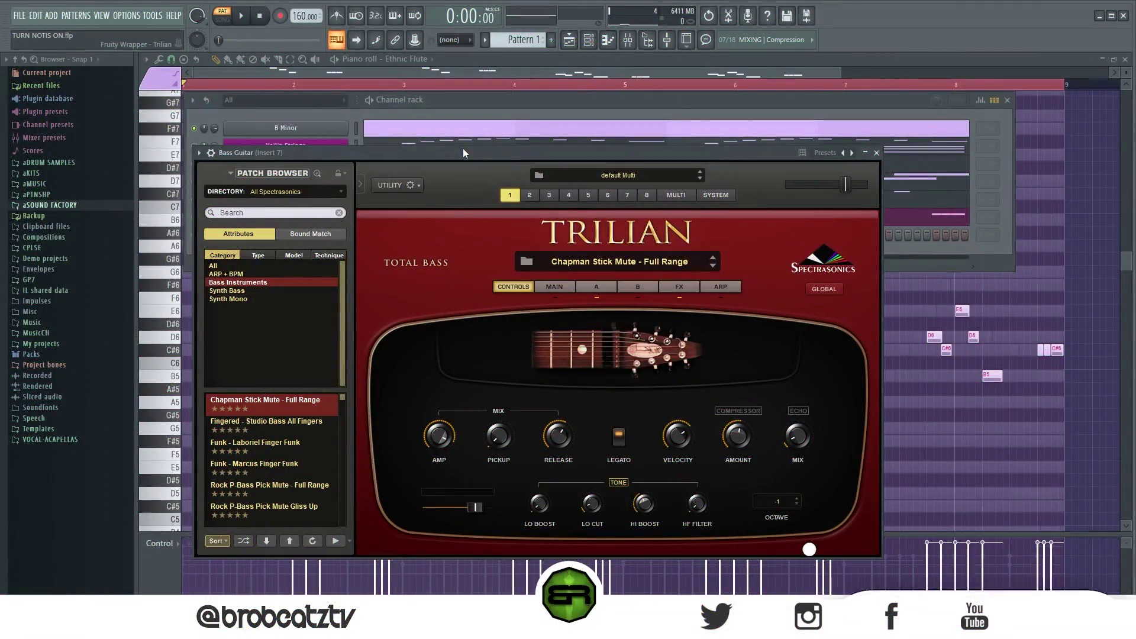
Copy the lowest chord notes of the Voilin Strings, the two E4 and two B3 notes
click(495, 100)
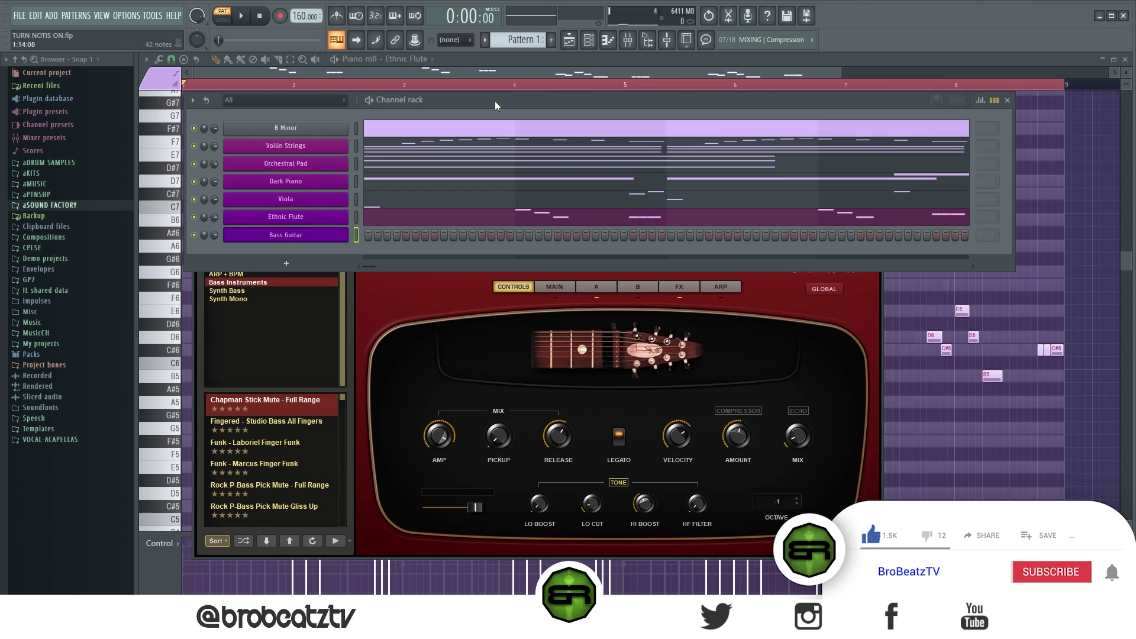
click(421, 158)
scroll(417, 215, down, 7)
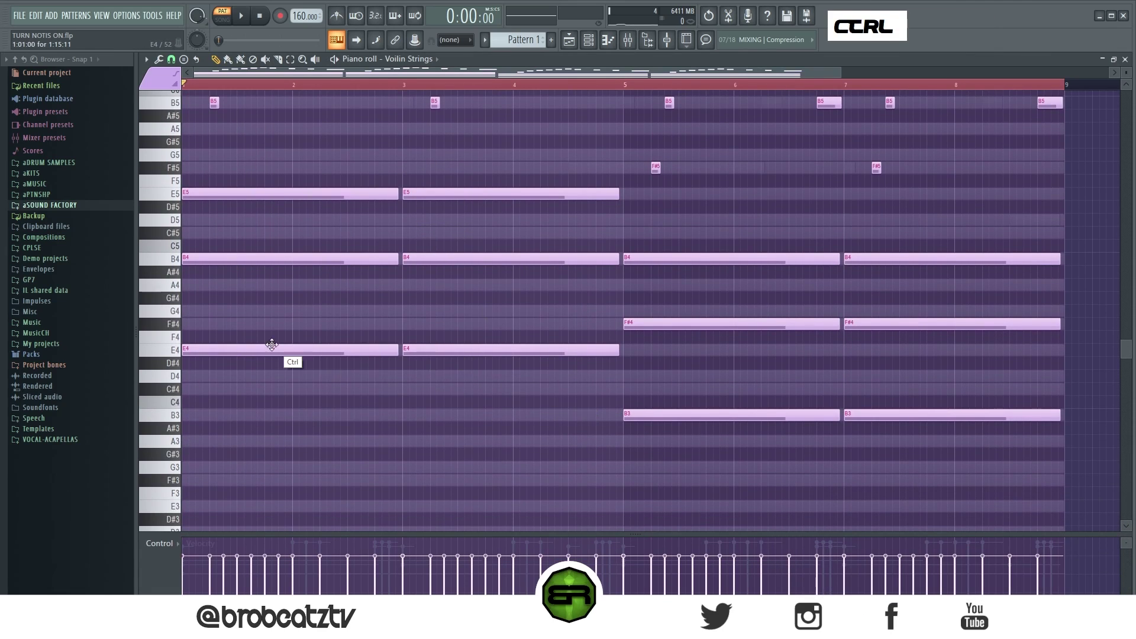
ctrl+click(295, 350)
ctrl+shift+click(656, 415)
ctrl+shift+click(603, 349)
ctrl+shift+click(927, 415)
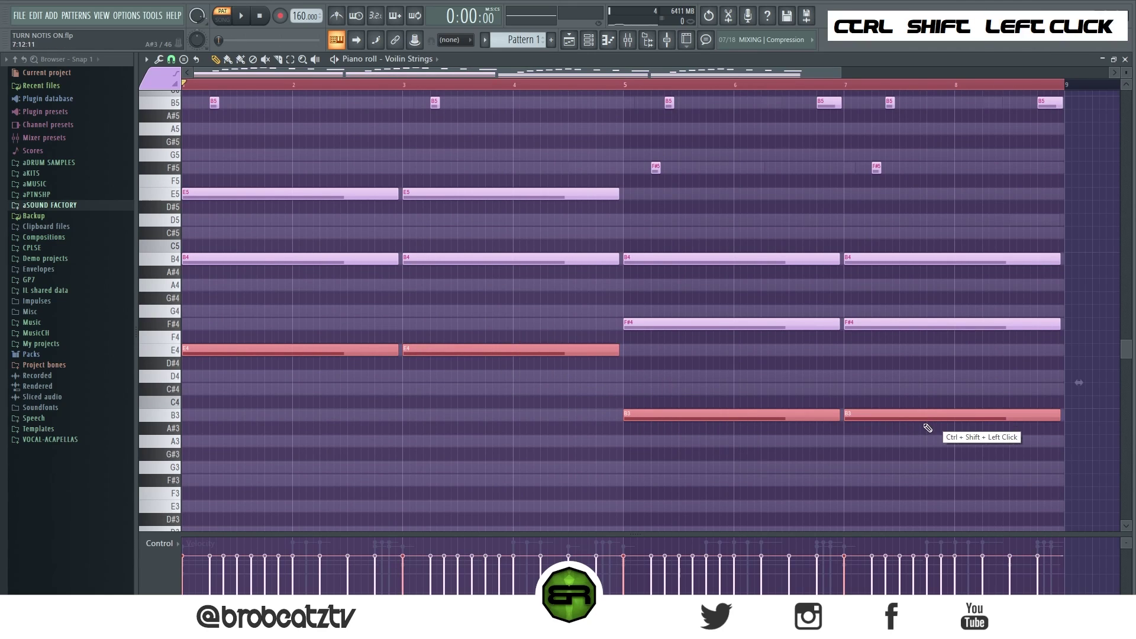
key(ctrl+c)
Paste the copied root notes into the Bass Guitar's piano roll
click(588, 40)
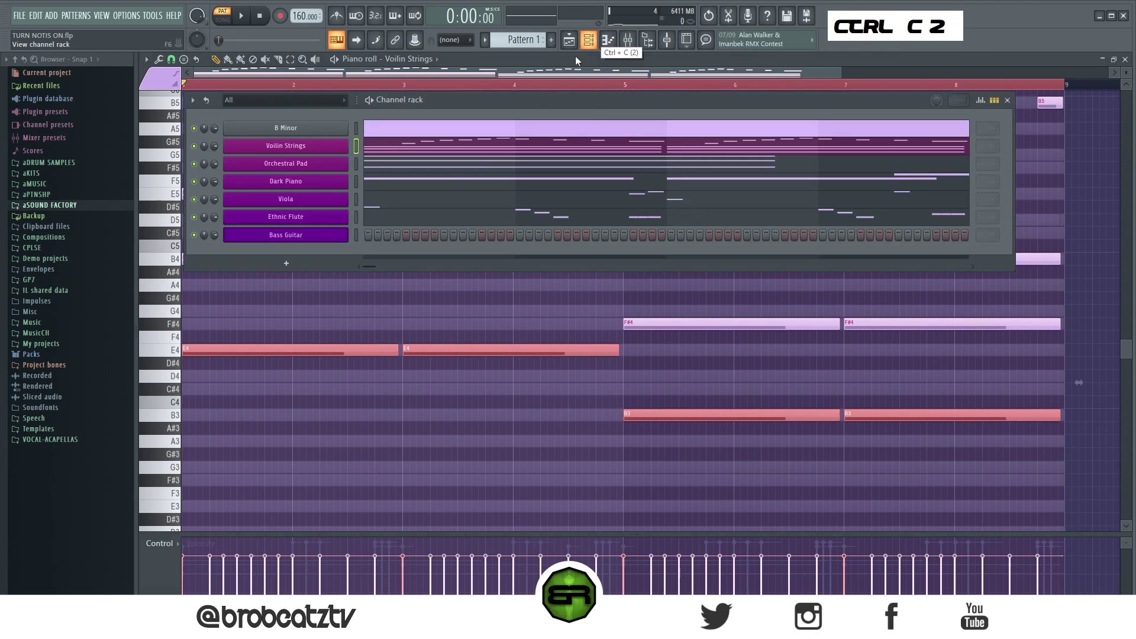
right_click(316, 238)
click(379, 235)
key(ctrl+v)
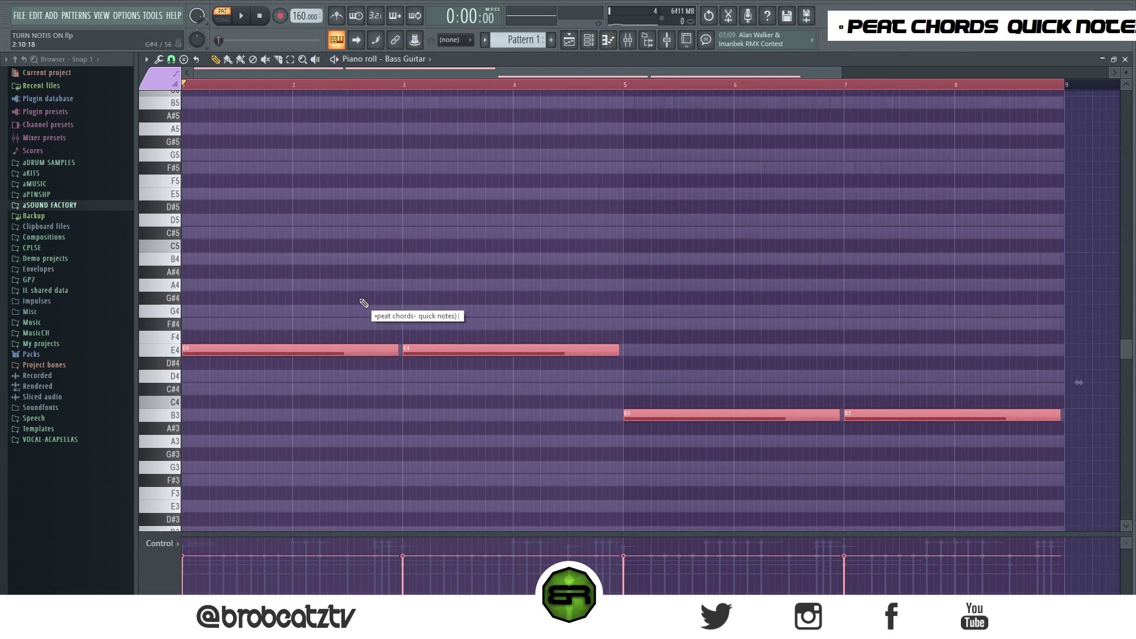
Lower the bass notes one octave with slightly higher velocity and play the pattern
alt+scroll(367, 303, up, 3)
key(ctrl+Down)
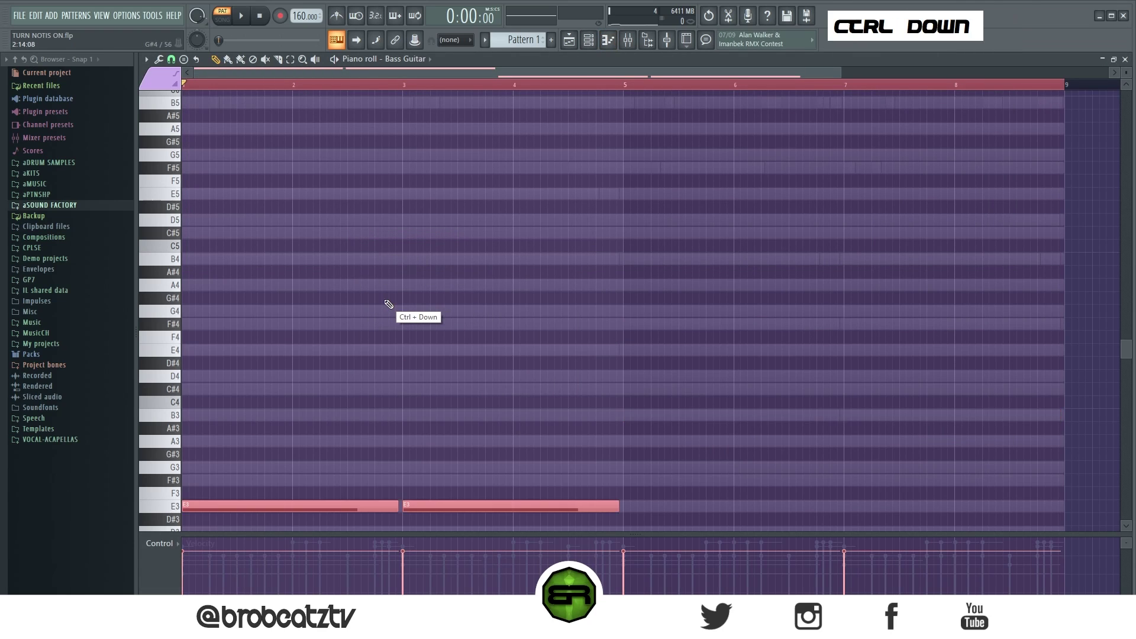
scroll(414, 260, down, 3)
right_click(429, 226)
key(space)
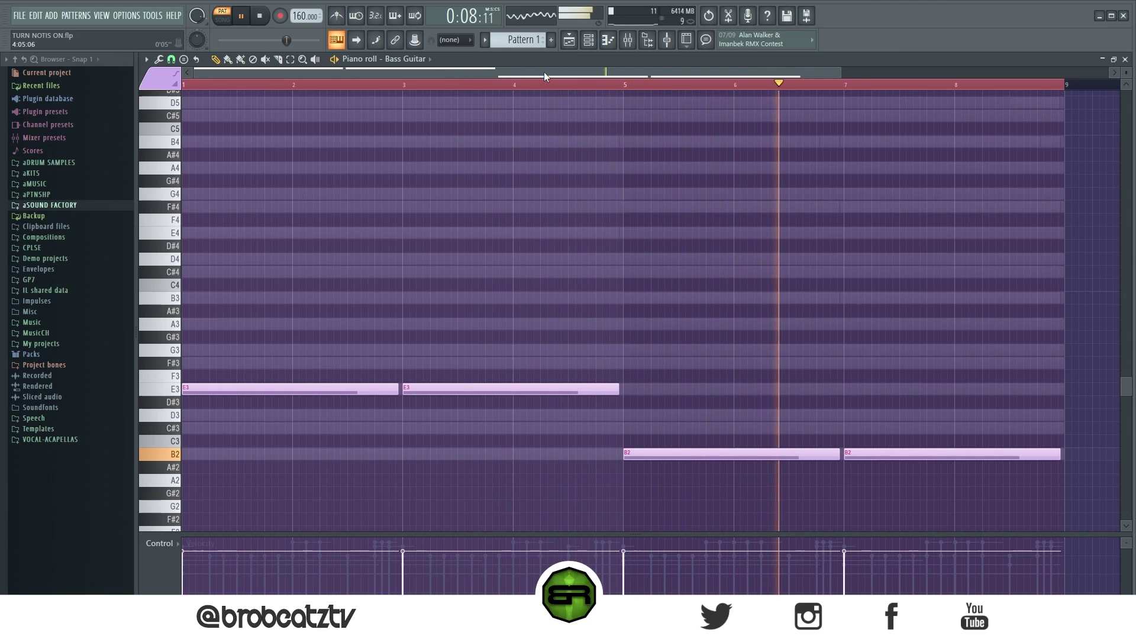
key(space)
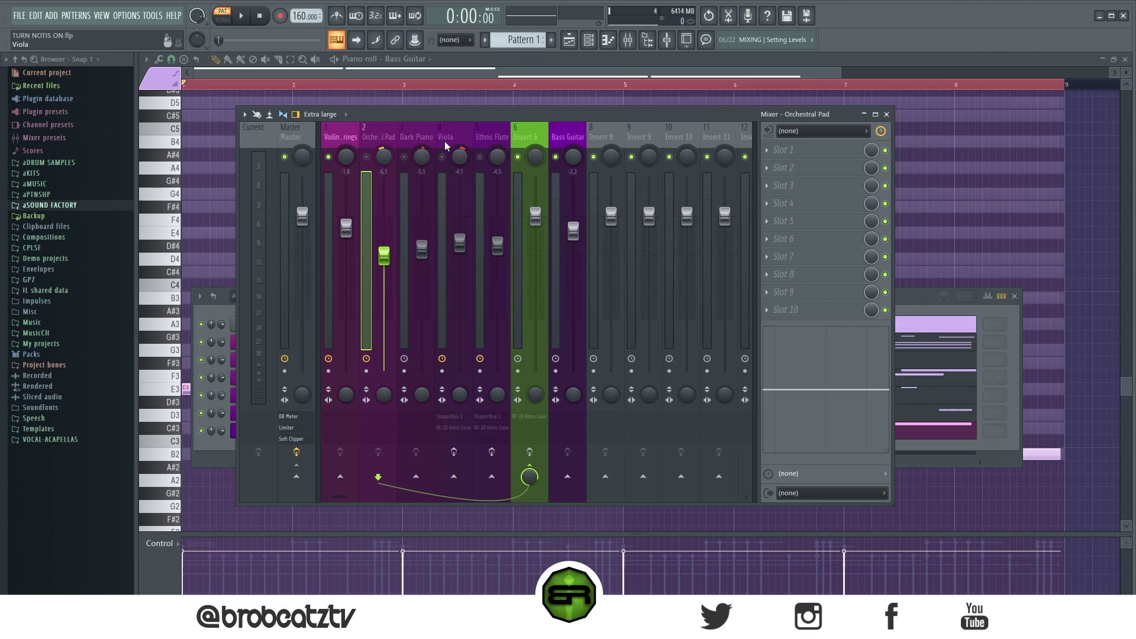
Play the pattern with the mixer open to check the track levels and panning
key(space)
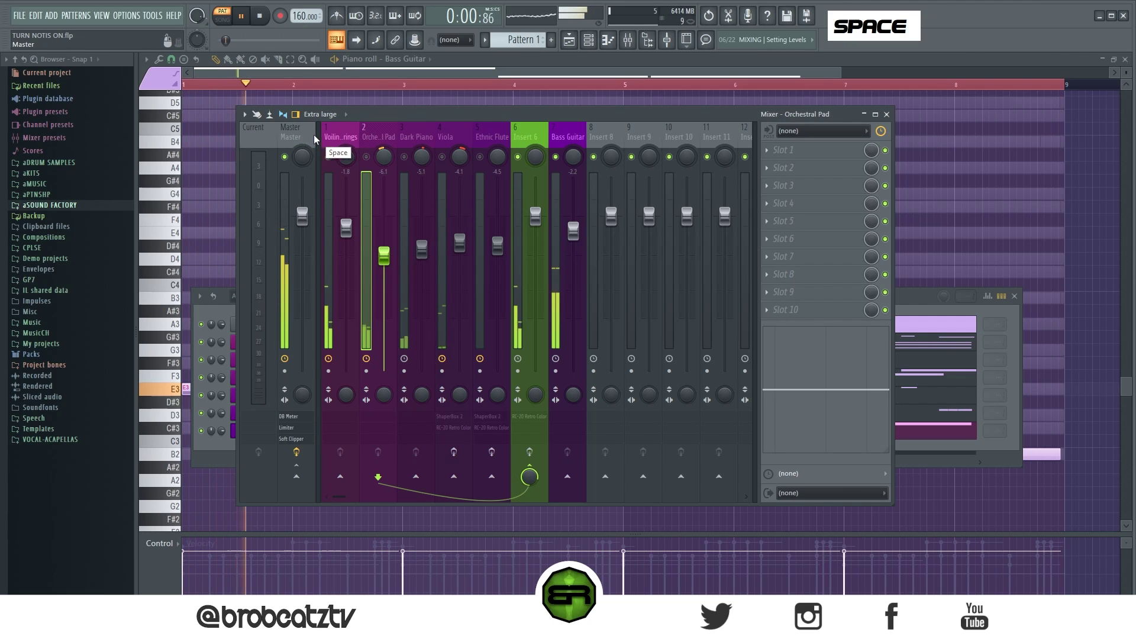
key(space)
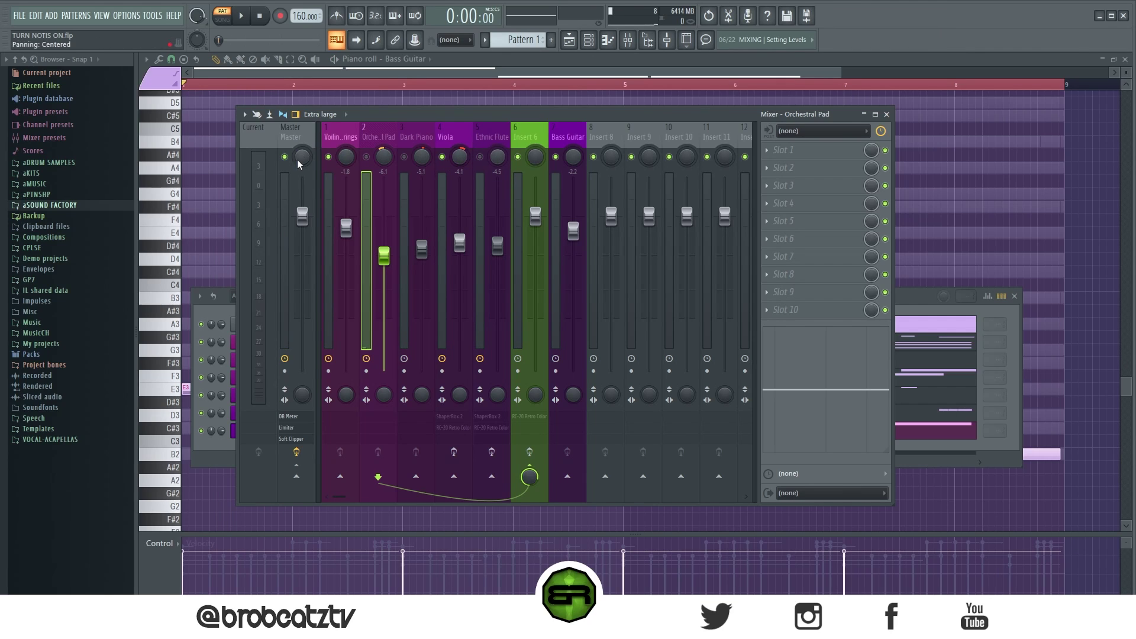
key(space)
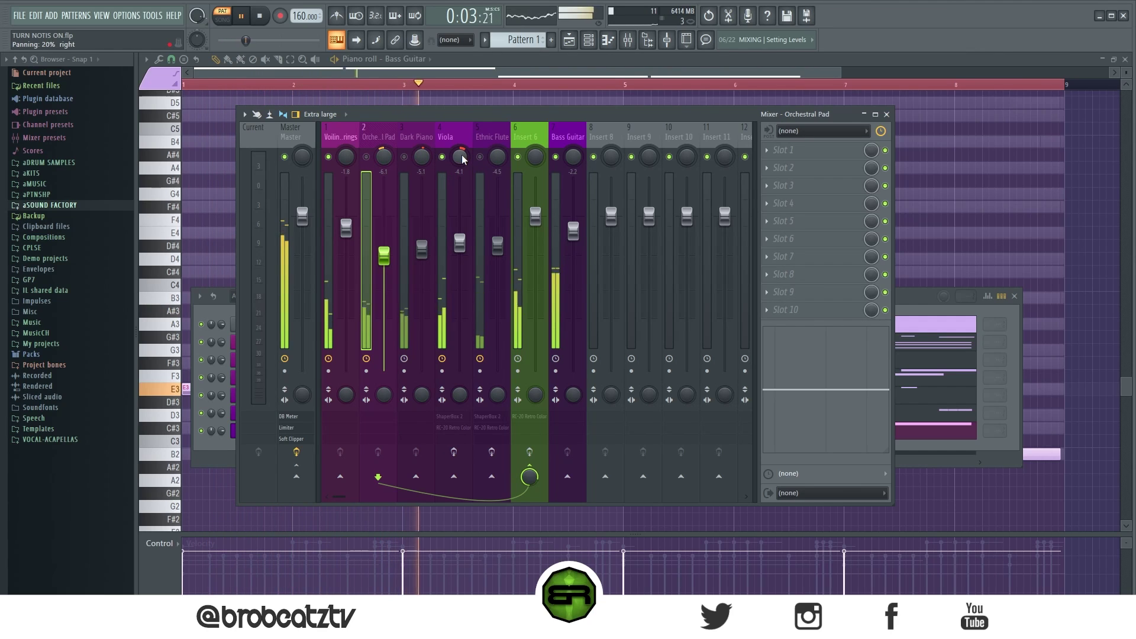
key(space)
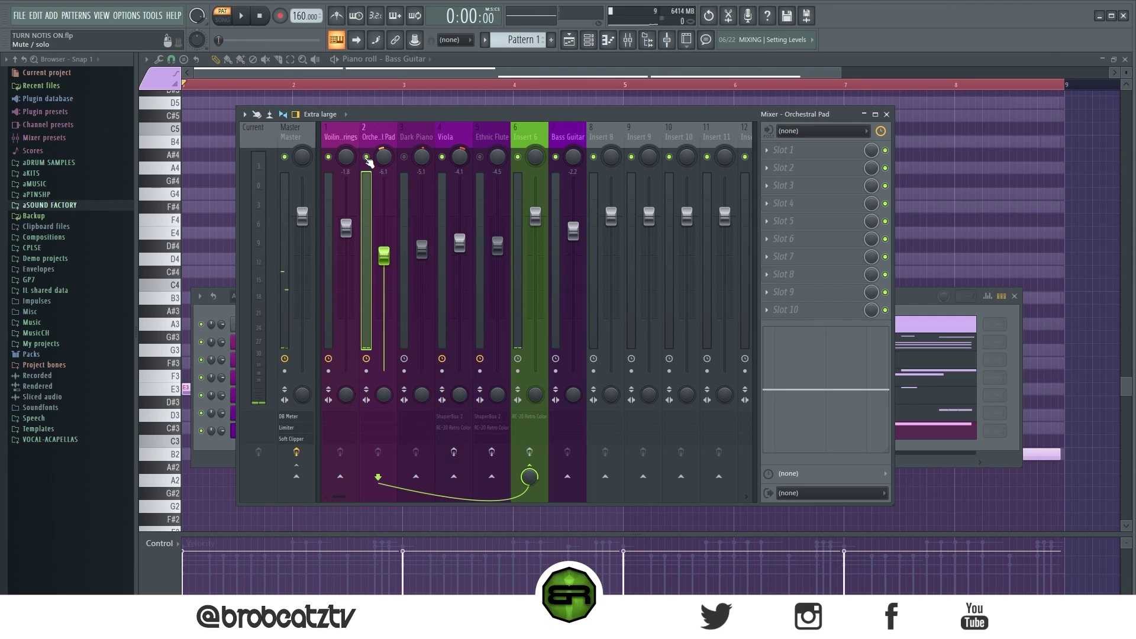
Solo the Orchestral Pad mixer track and play it on its own
right_click(367, 157)
key(space)
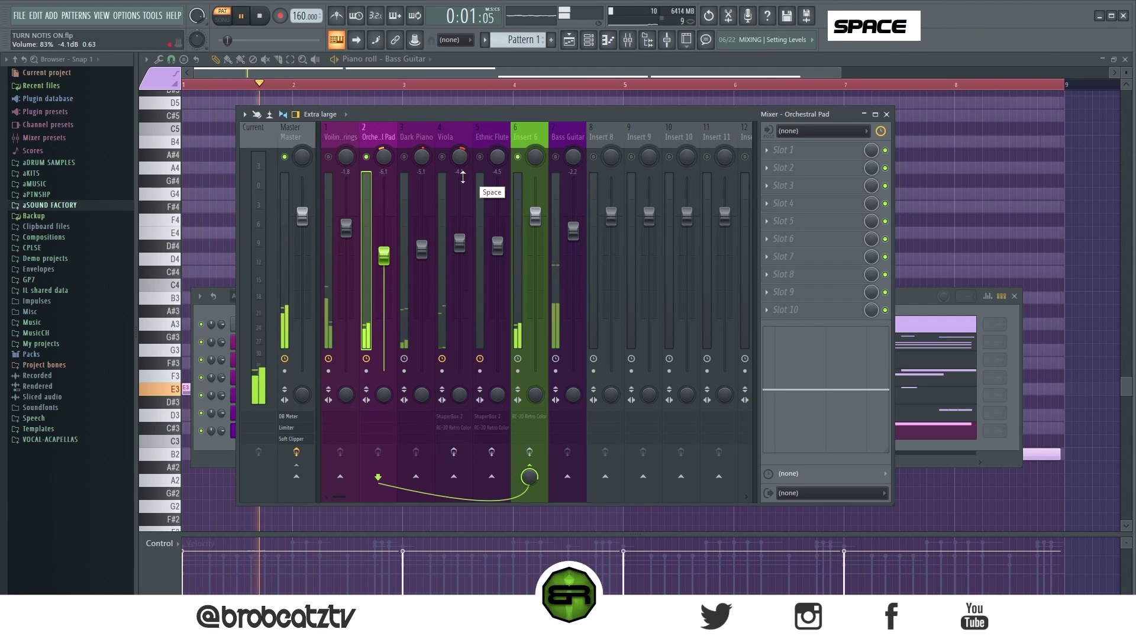
key(space)
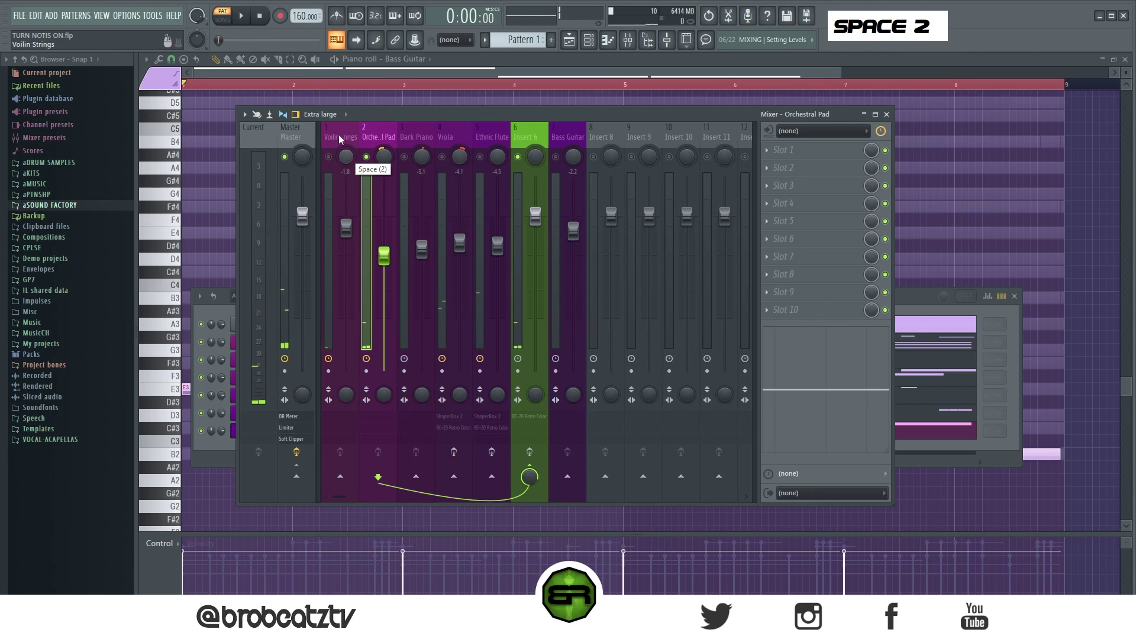
Select the Voilin Strings and Dark Piano mixer tracks in turn and play the full mix with all tracks on
click(338, 171)
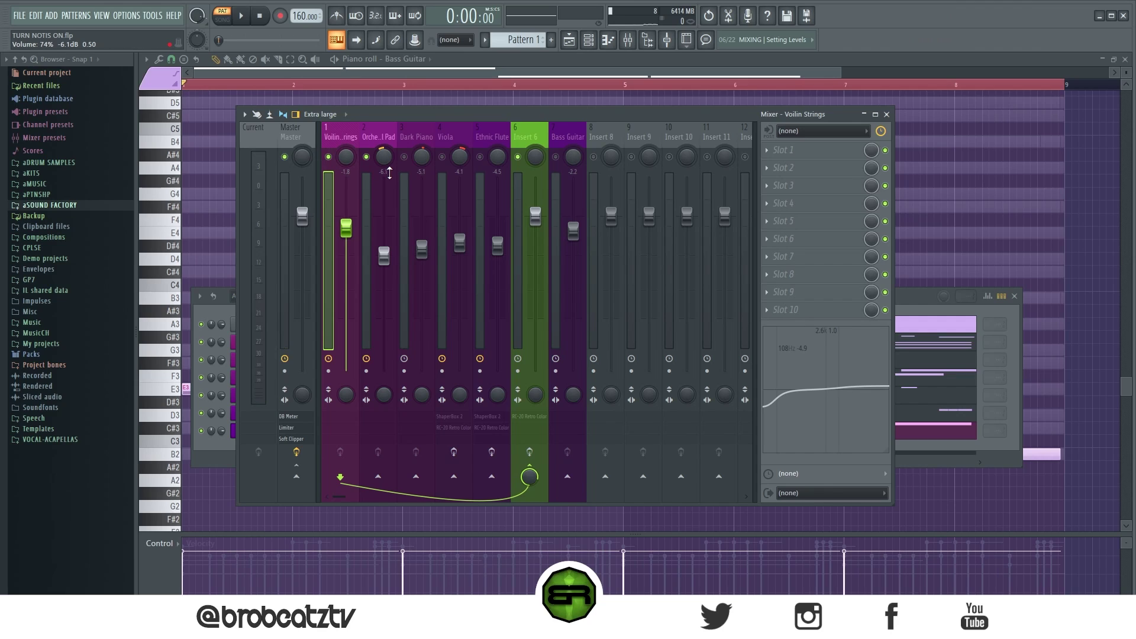
click(414, 158)
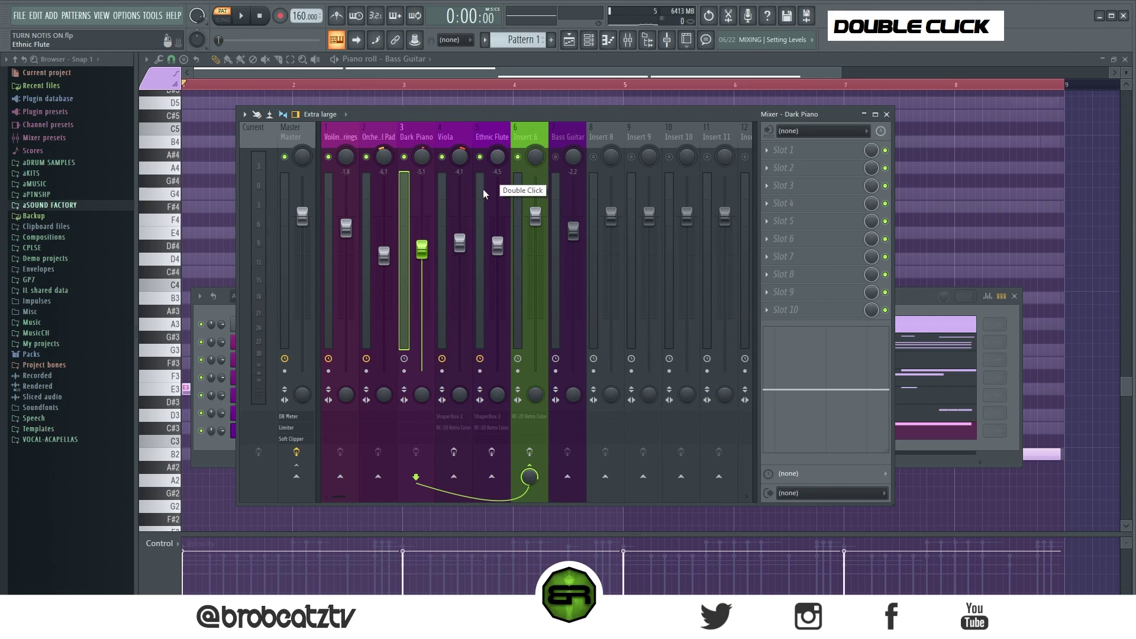
key(space)
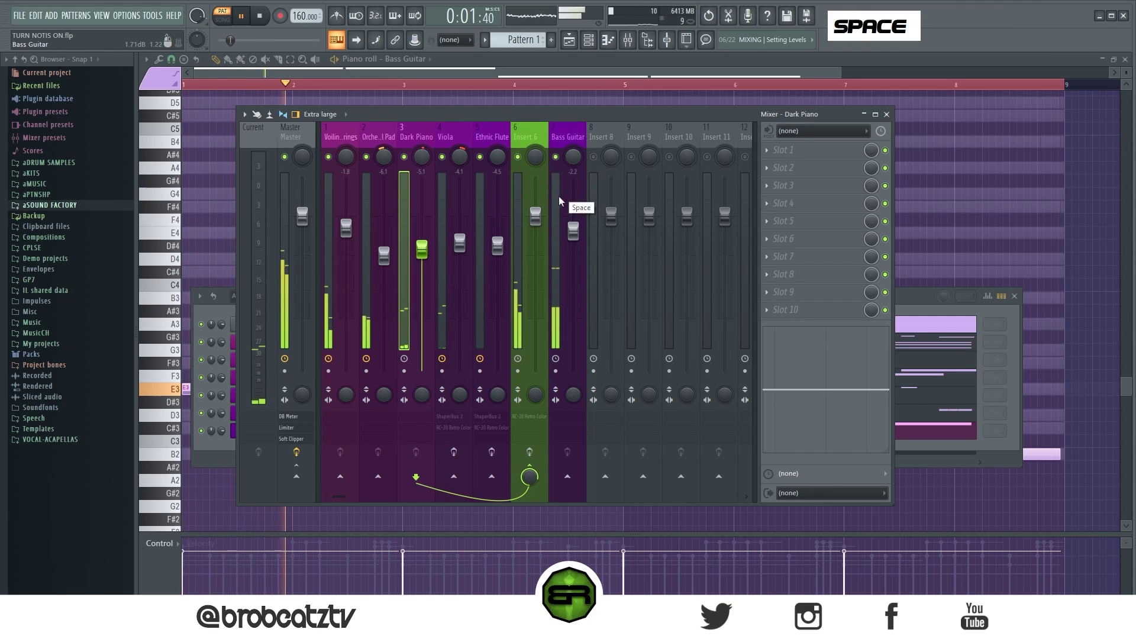
key(space)
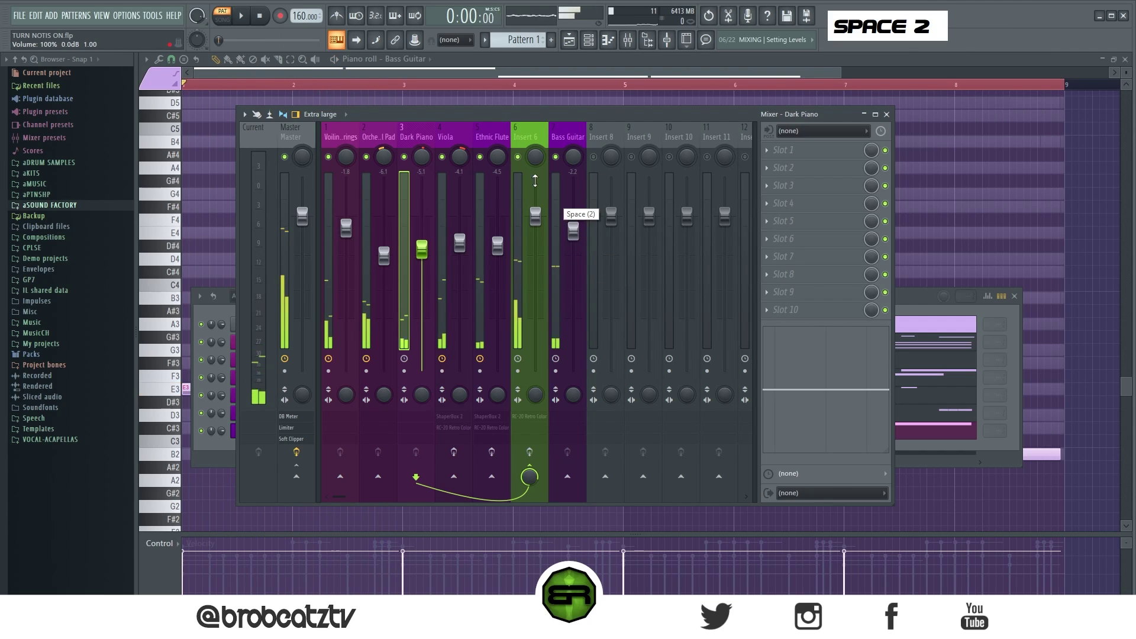
Turn the effects on for the Viola, Ethnic Flute and Insert 6 mixer tracks and highlight tracks 1 to 6
click(459, 193)
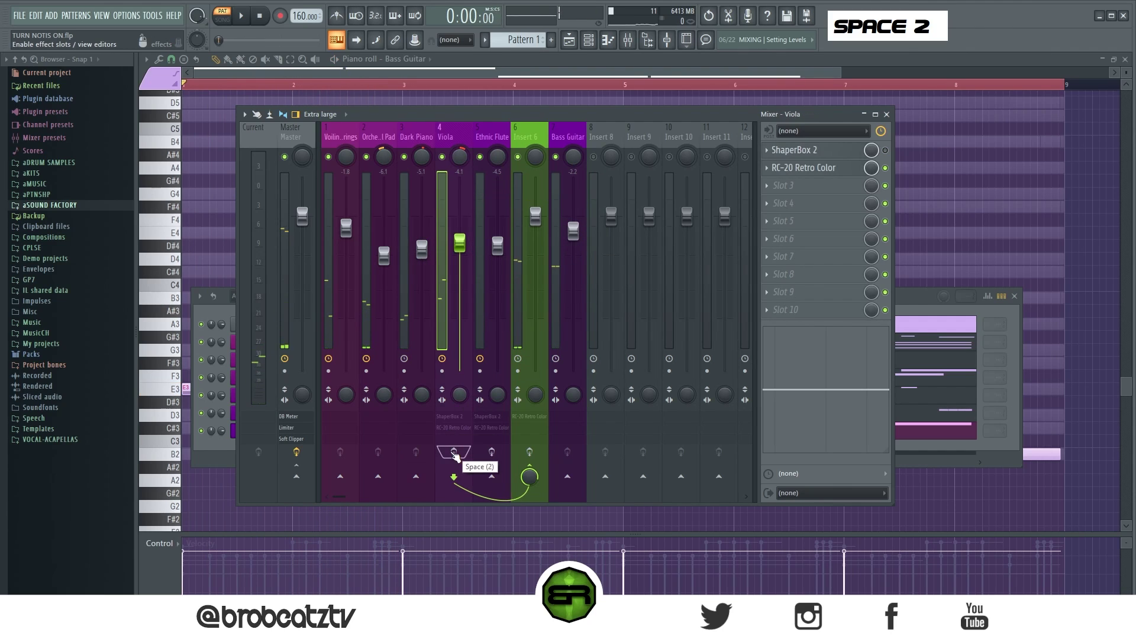
double_click(524, 453)
drag(524, 138, 347, 138)
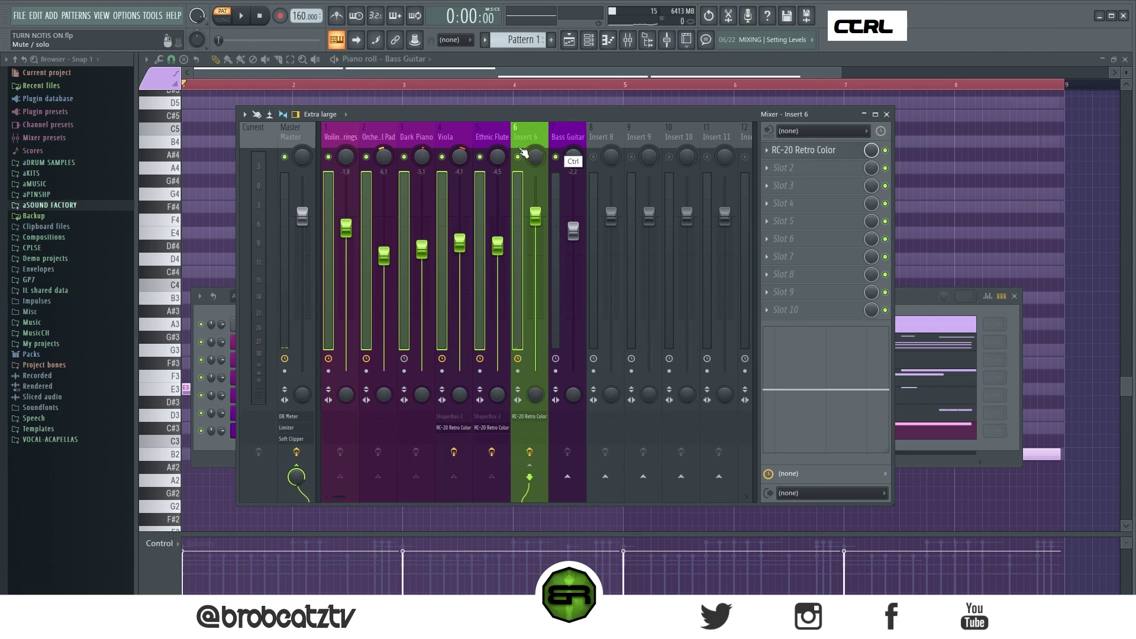
click(527, 139)
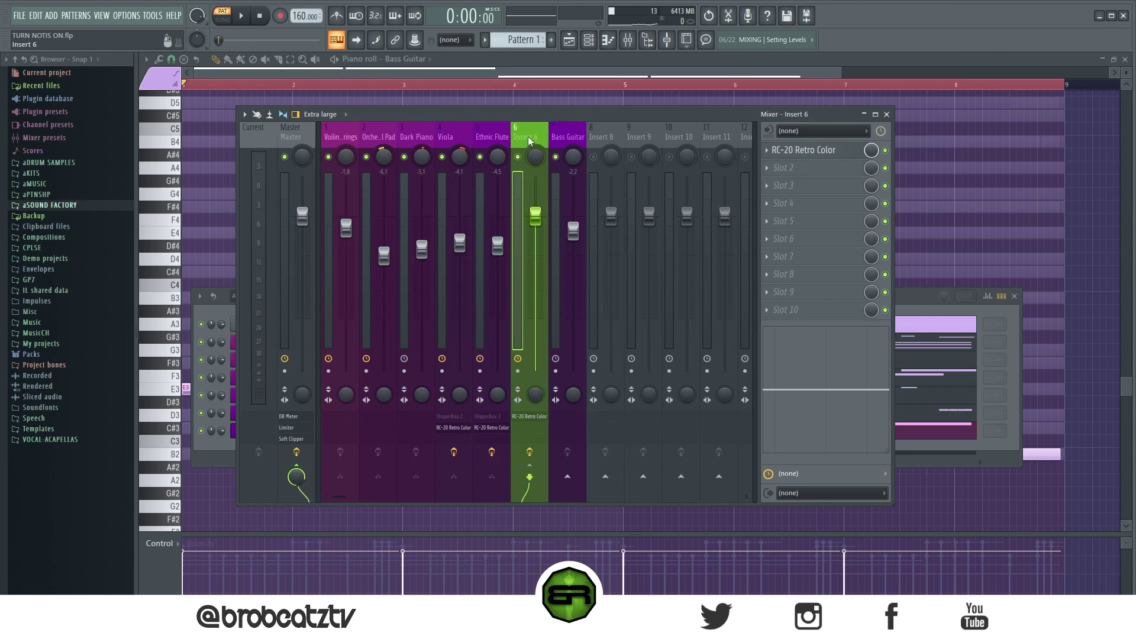
Open RC-20 Retro Color on Insert 6 to examine its active modules and cut filter, and close it
click(797, 151)
drag(543, 161, 498, 119)
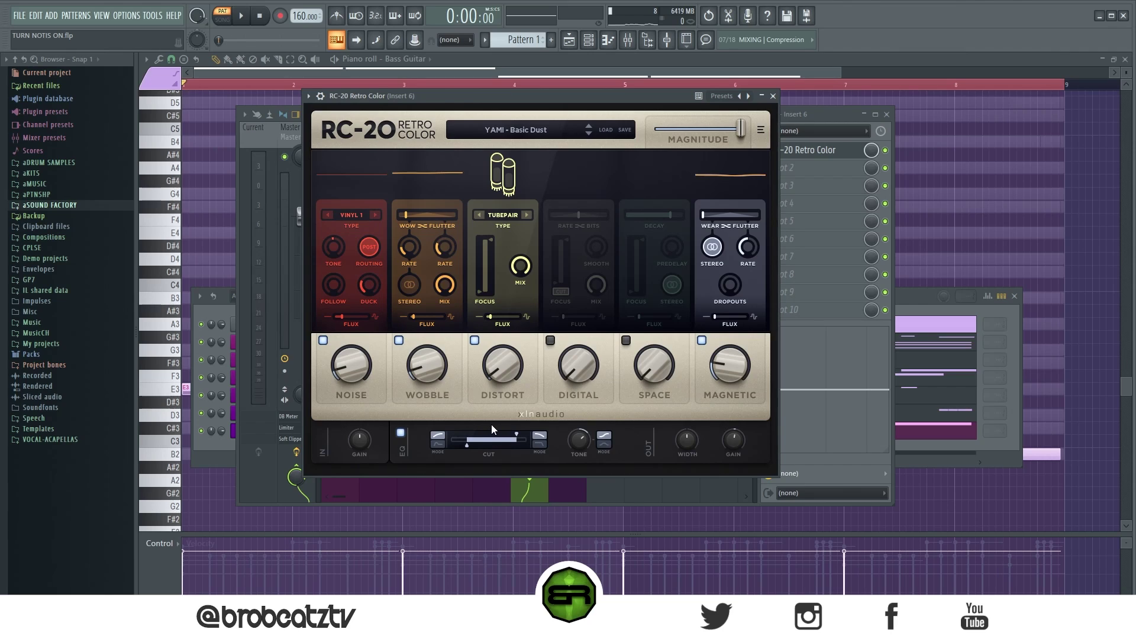
click(773, 95)
Open RC-20 Retro Color on the Viola track to examine its module settings and return to the mixer
click(487, 139)
click(465, 138)
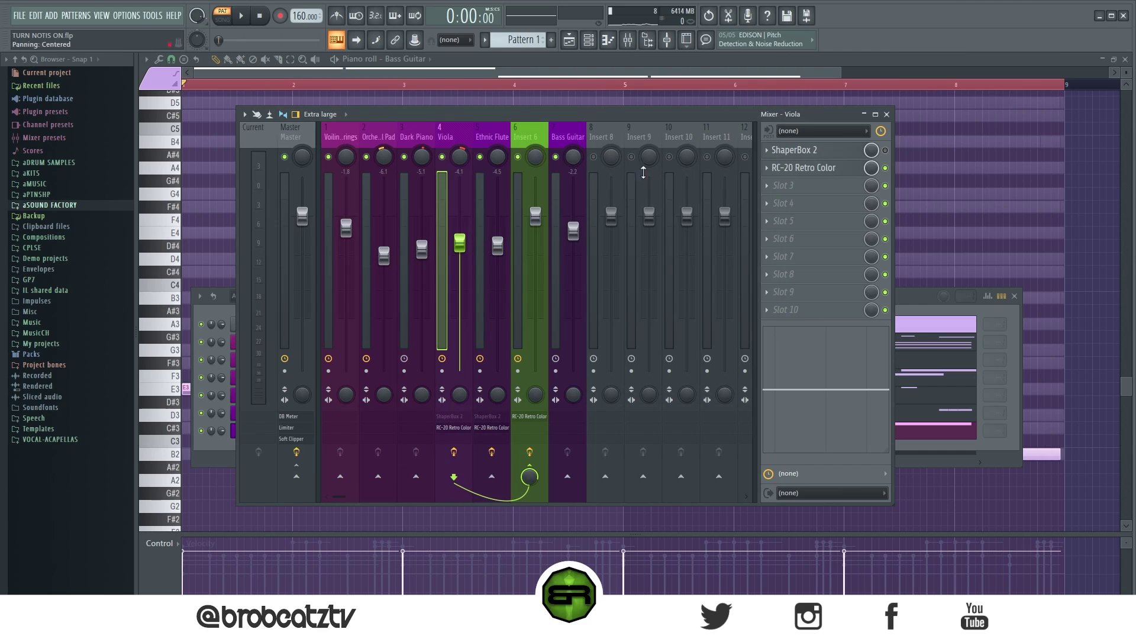
click(796, 169)
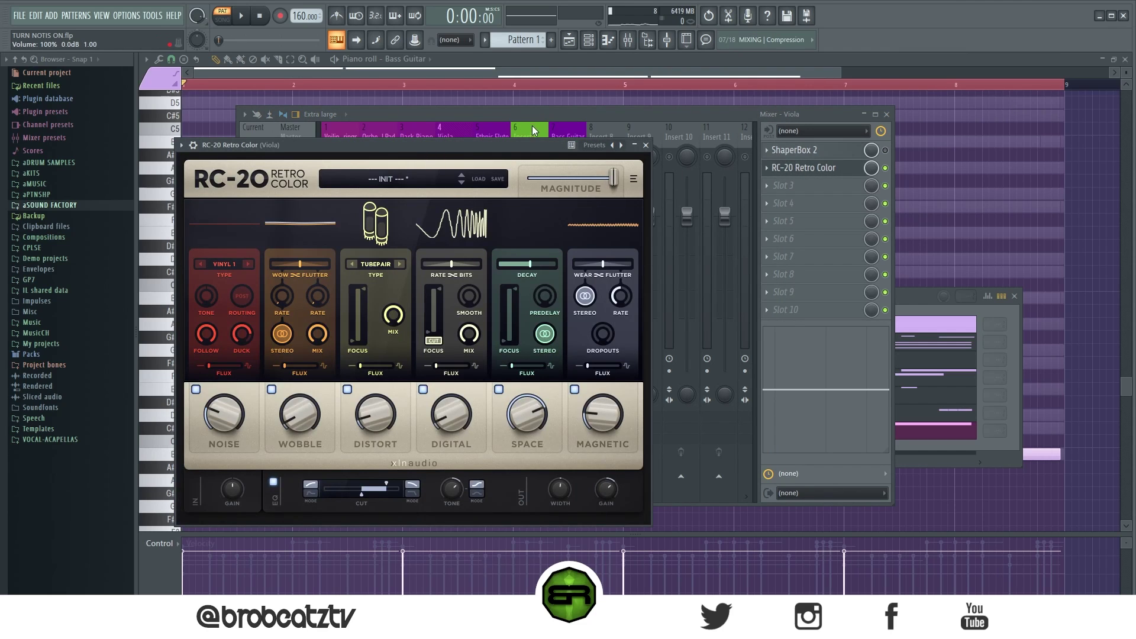
drag(480, 142, 581, 88)
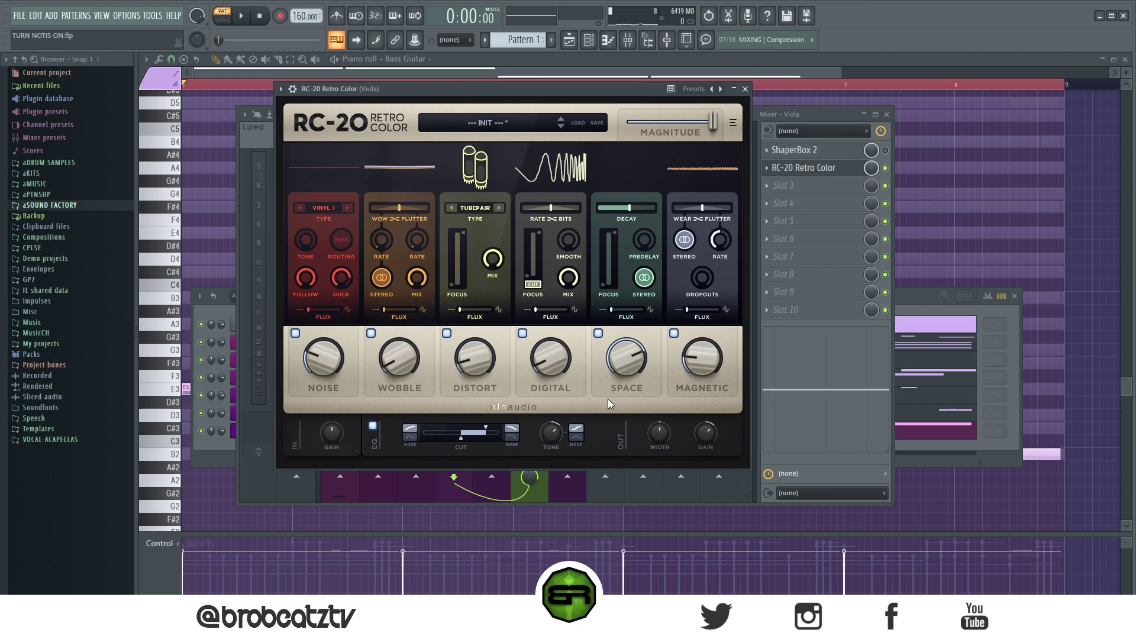
click(800, 114)
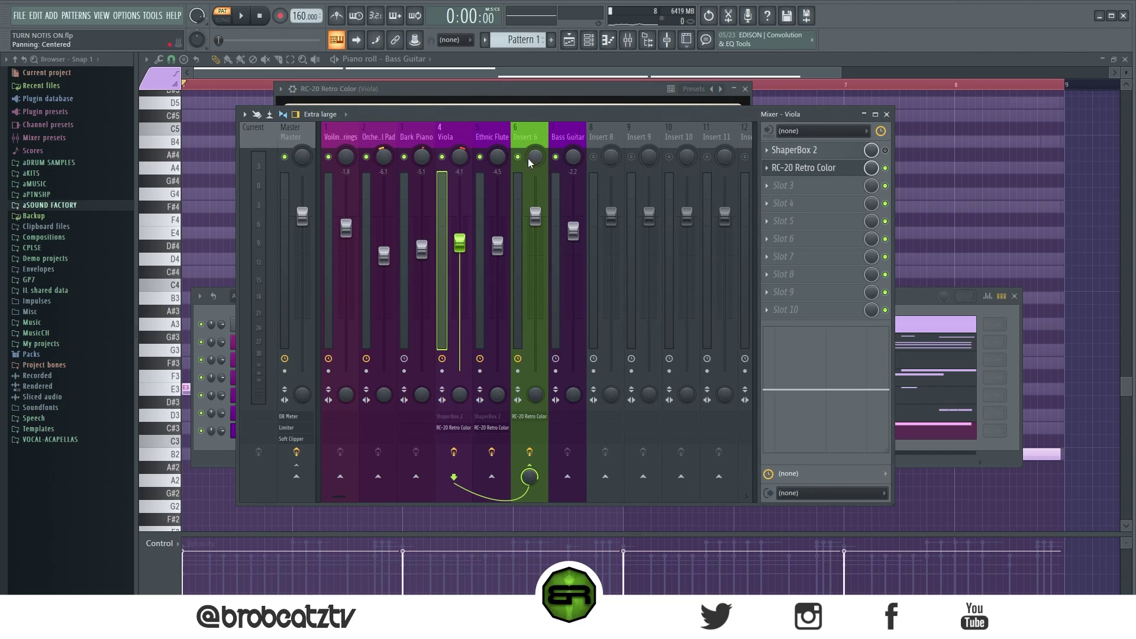
Solo the Viola and Ethnic Flute tracks and play them together with RC-20 Retro Color active
right_click(442, 157)
click(479, 157)
key(space)
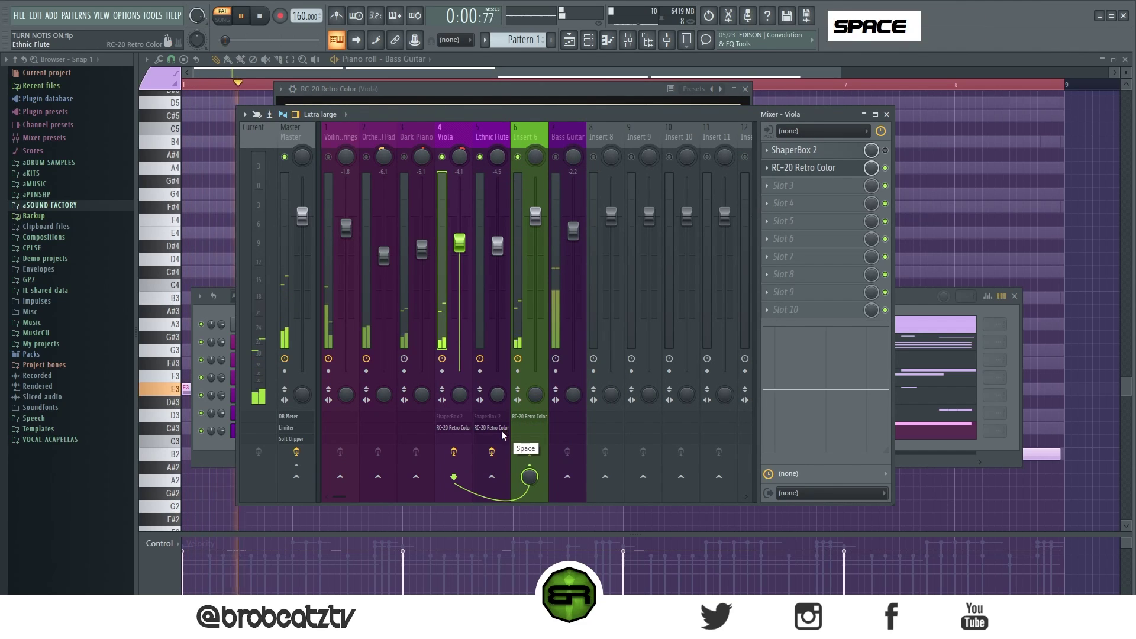
click(494, 143)
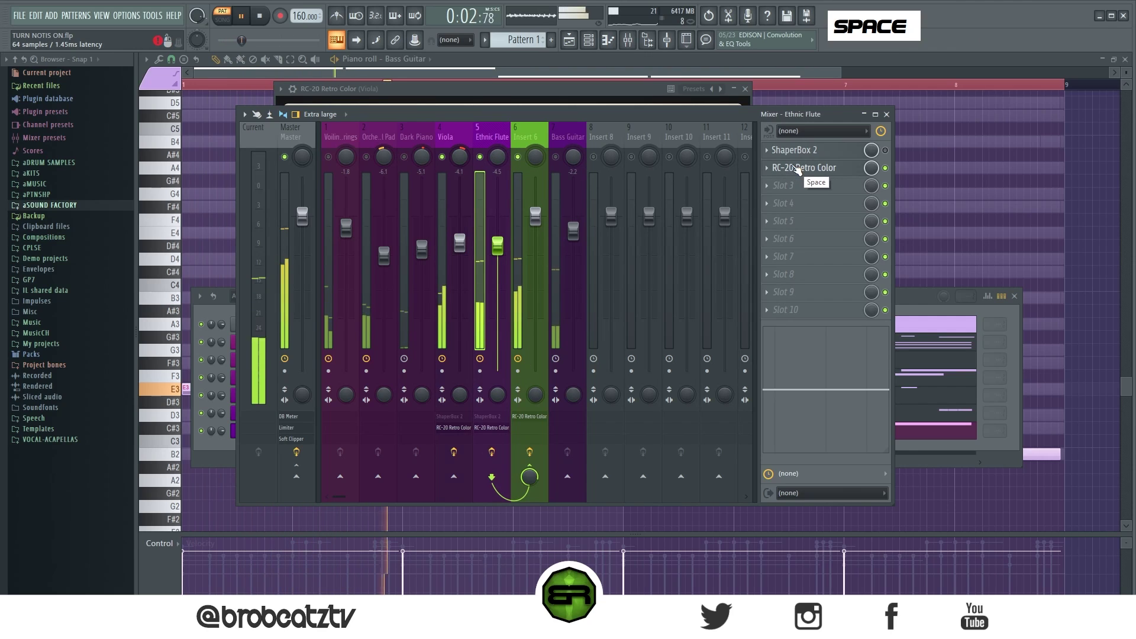
key(space)
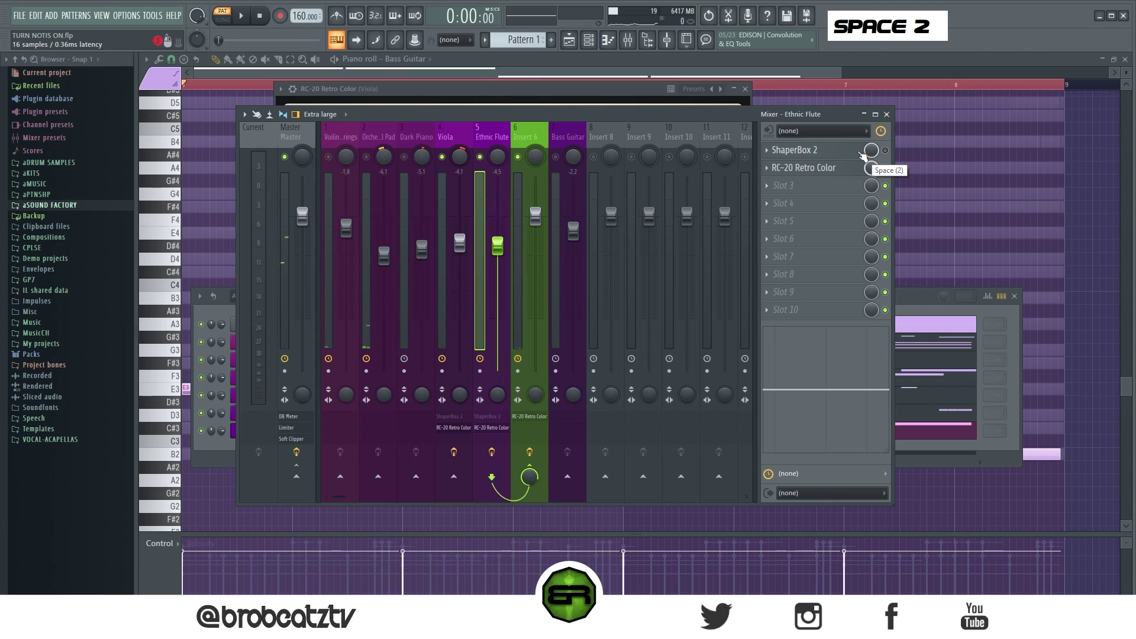
Enable ShaperBox 2 on the Ethnic Flute and Viola tracks and review the time wave in each
click(885, 150)
double_click(459, 143)
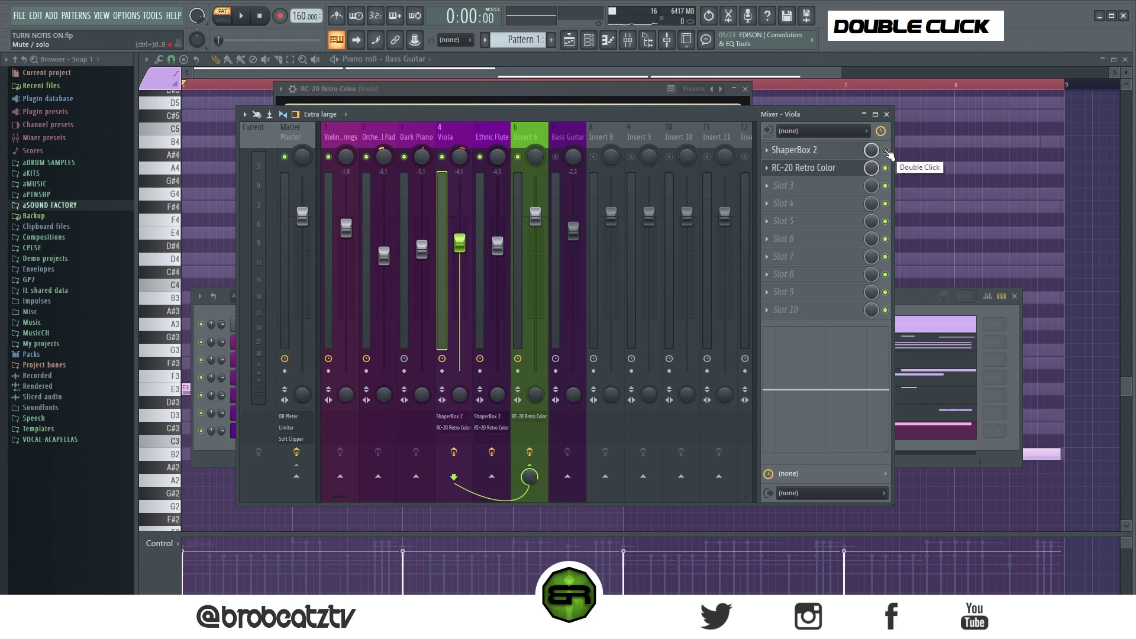
double_click(804, 150)
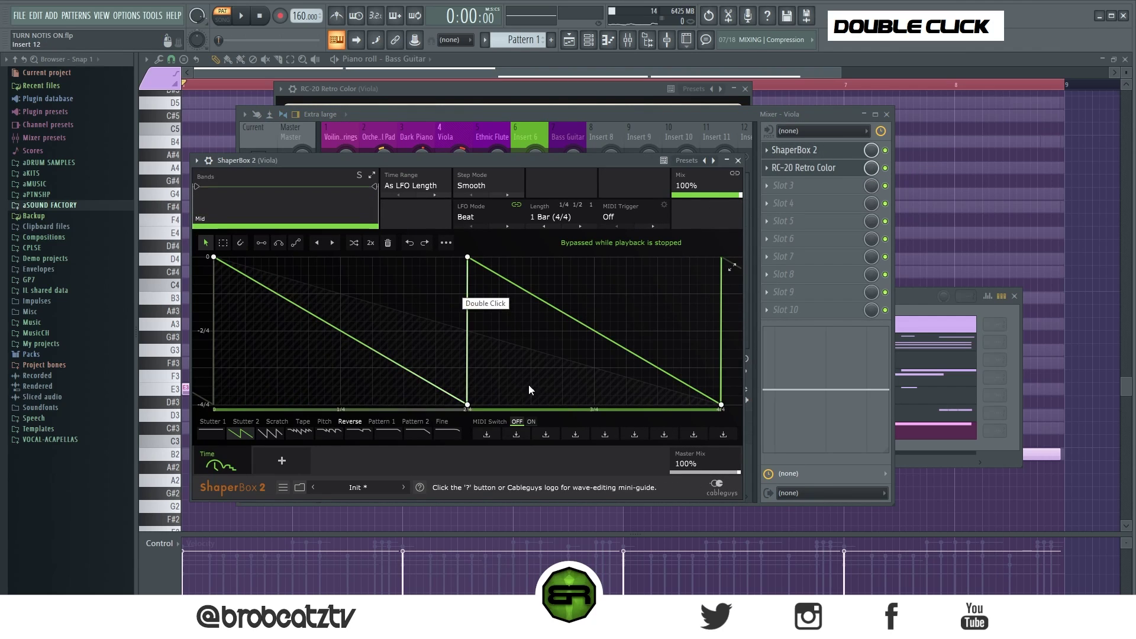
double_click(496, 133)
double_click(847, 151)
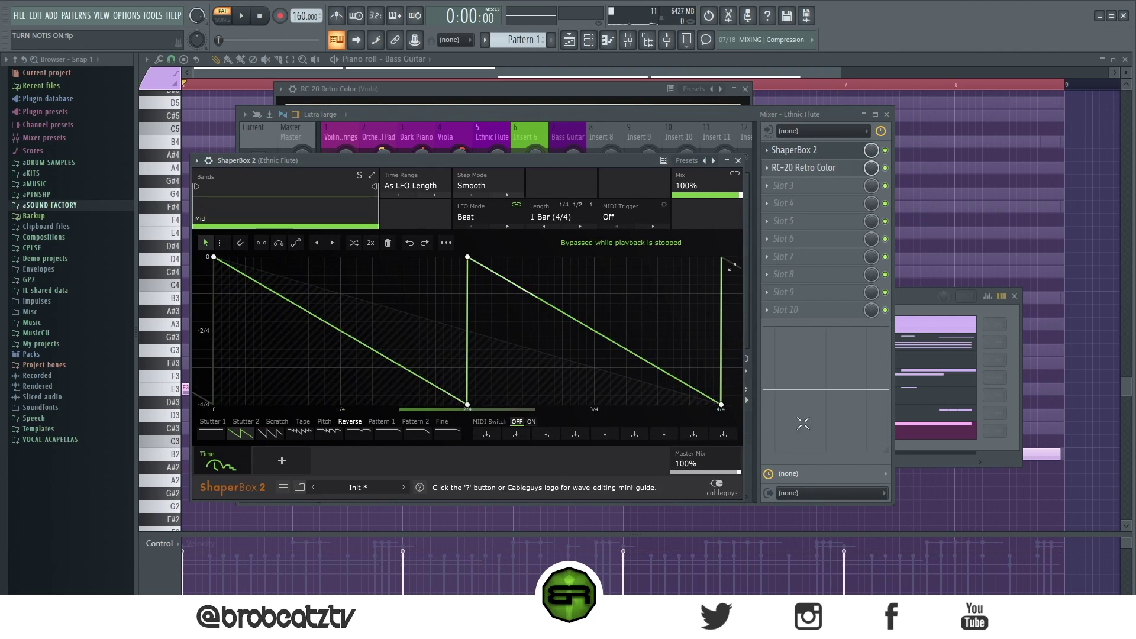
click(738, 161)
Try the Halftime pitch-down wave in the Ethnic Flute's ShaperBox 2 and play the pattern with it
click(806, 152)
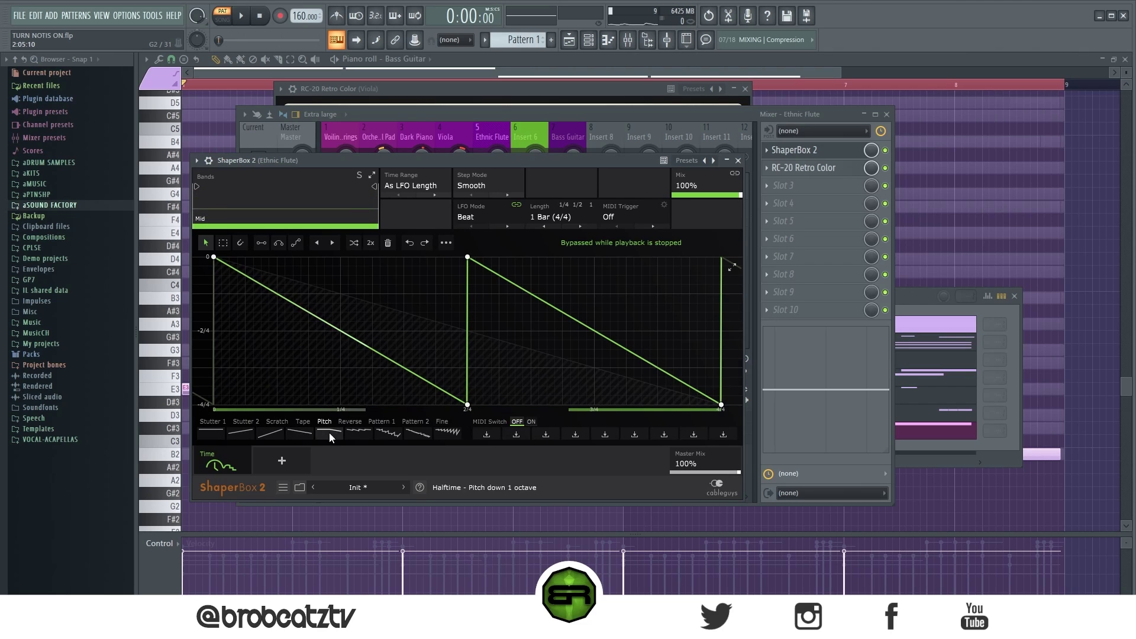
click(301, 433)
click(543, 112)
key(space)
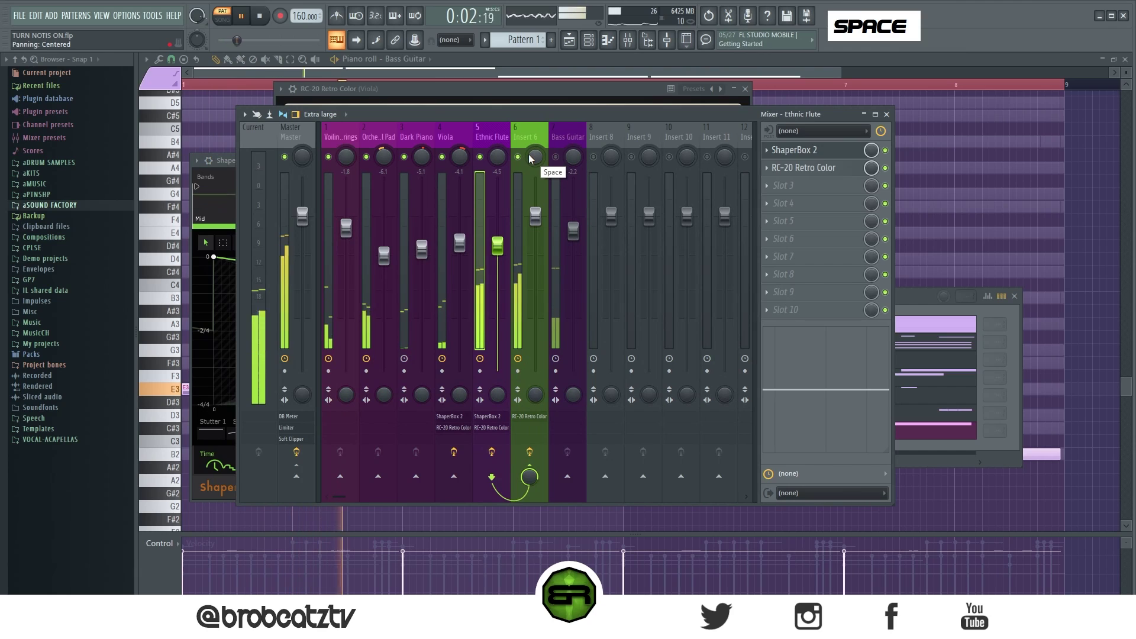
double_click(828, 156)
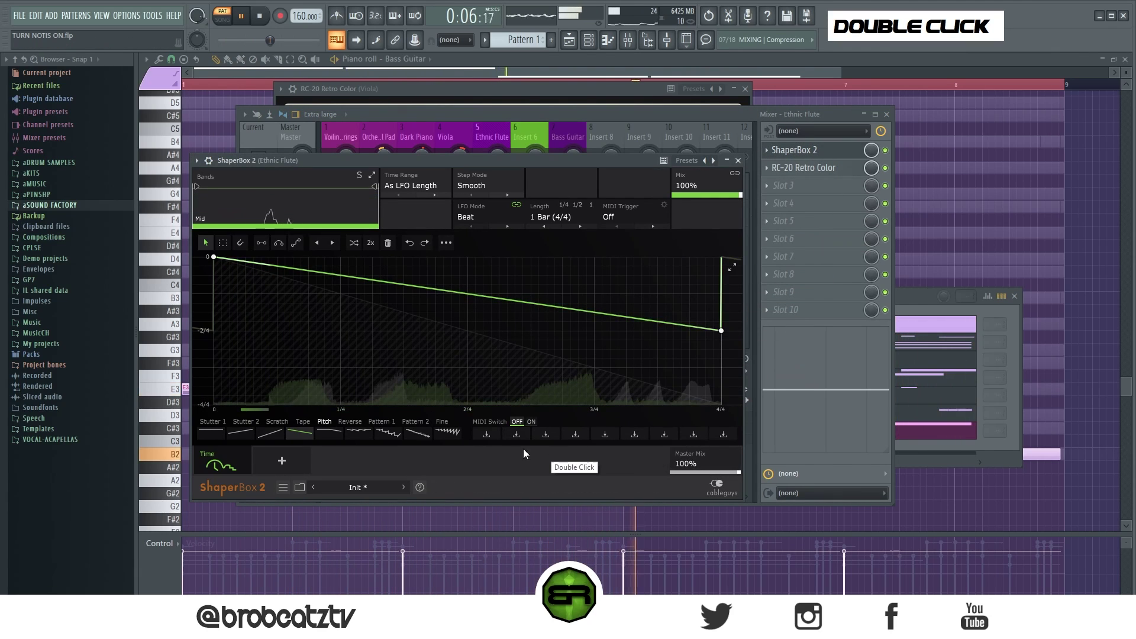
Stop playback and switch the Ethnic Flute's ShaperBox 2 back to the two-segment Reverse wave
key(space)
click(350, 421)
click(246, 435)
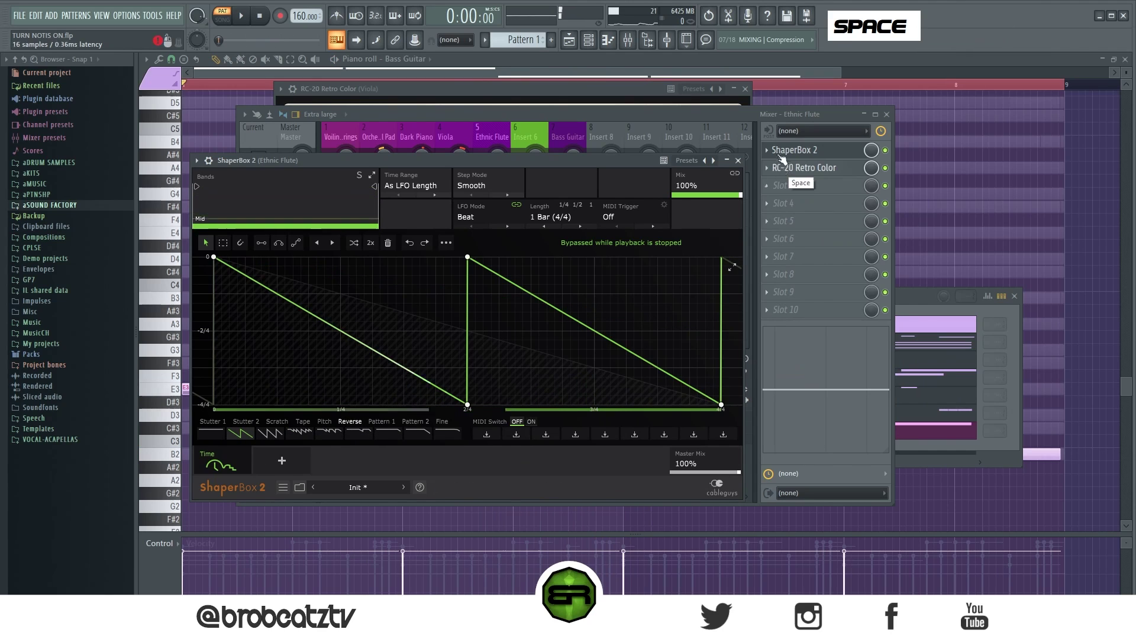
Return to the mixer and play the full mix with the Bass Guitar unmuted and ShaperBox 2 active
click(746, 166)
key(space)
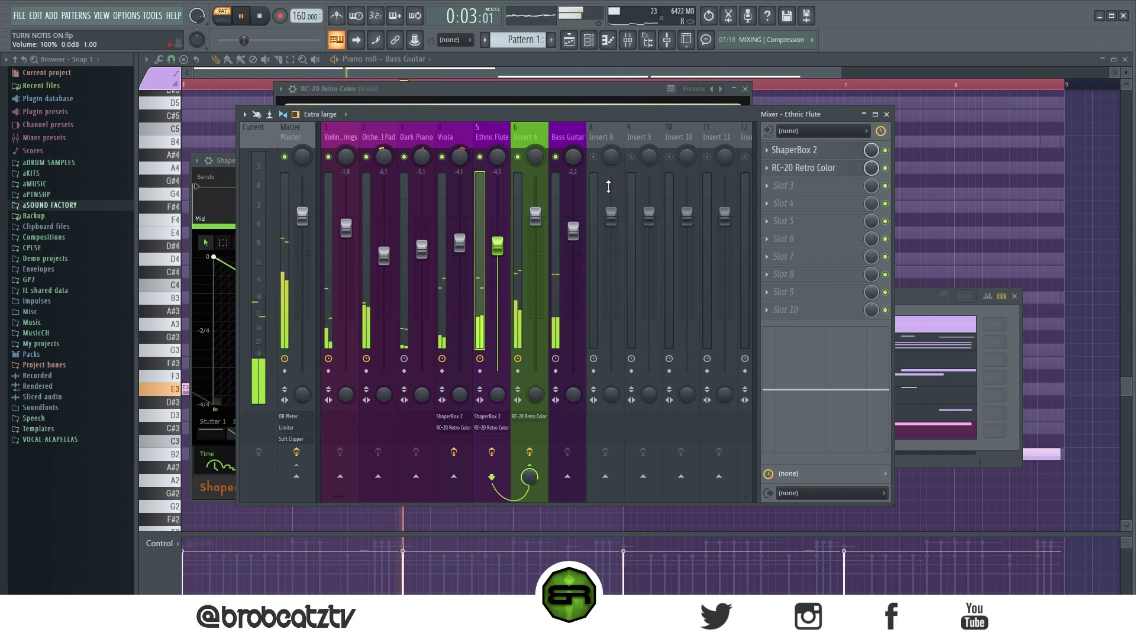
key(space)
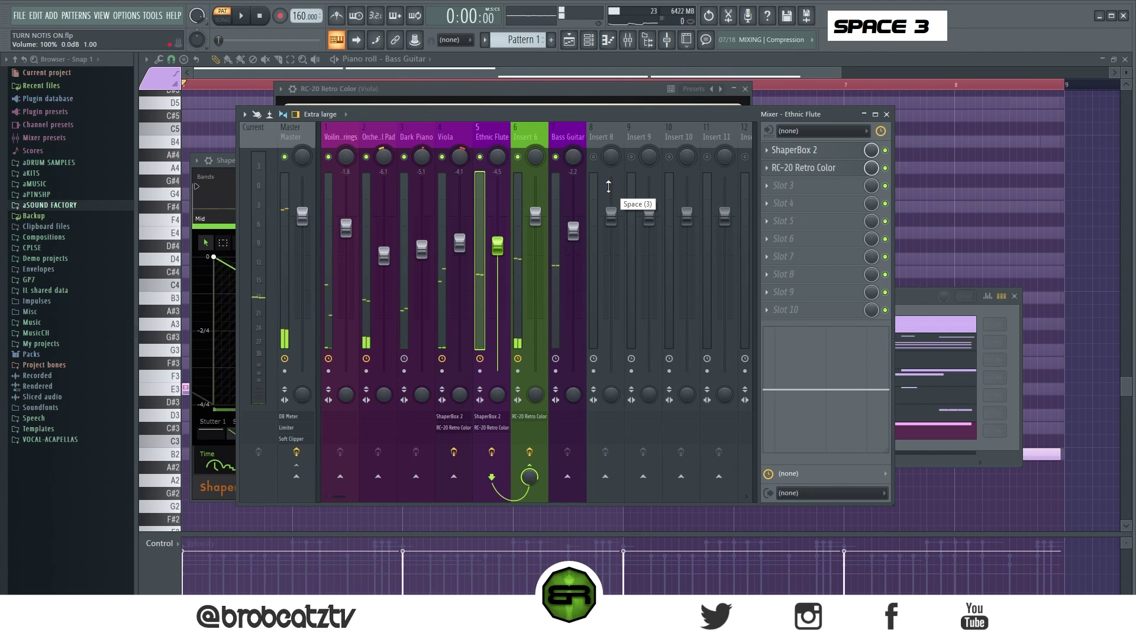